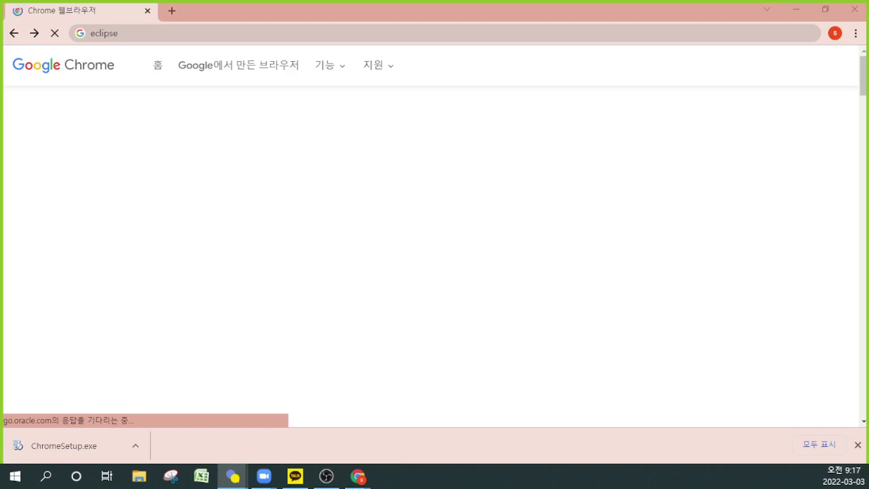
Close the stalled Chrome tab and relaunch Chrome with an existing user profile in a smaller, non-maximized window
key("alt+Tab")
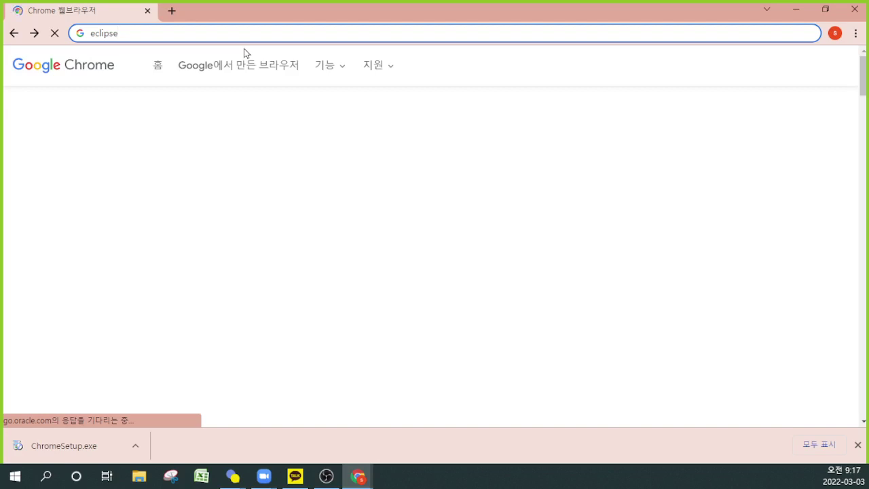
left_click(148, 13)
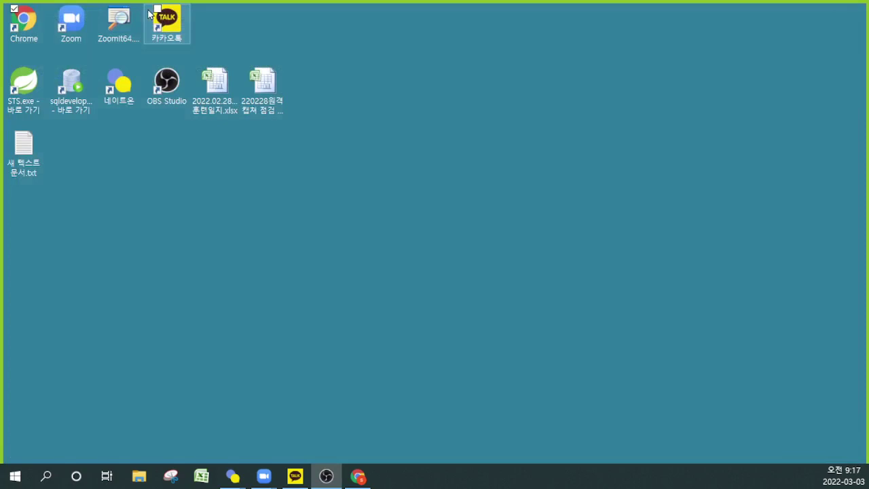
double_click(24, 20)
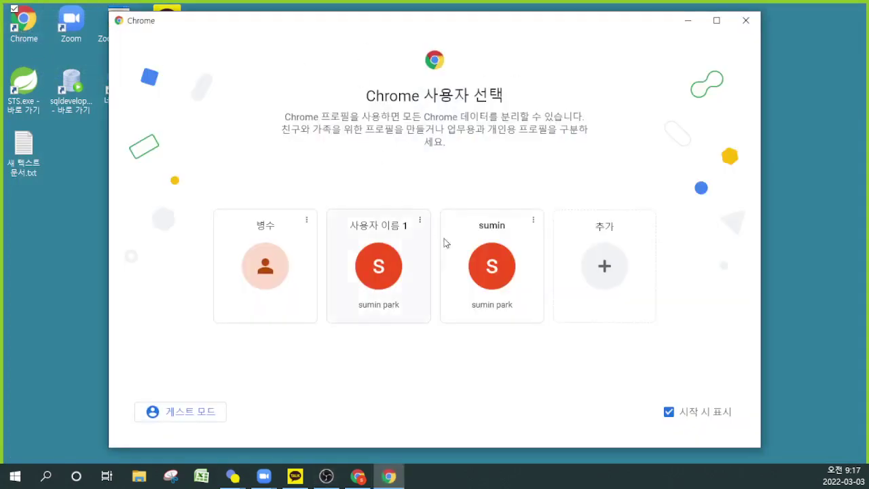
left_click(495, 255)
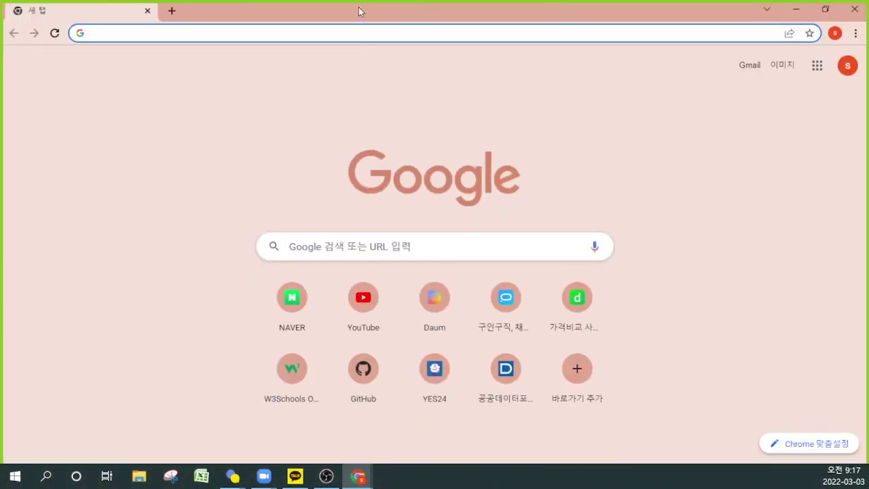
left_click_drag(359, 9, 487, 62)
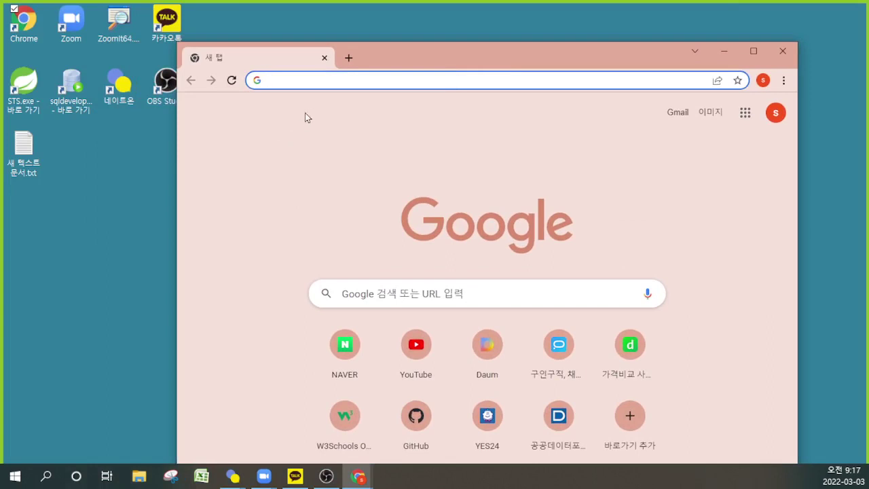
Search Google for "eclipse 다운로드", open the Eclipse Foundation's Downloads result and maximize the browser window
type("eclipse")
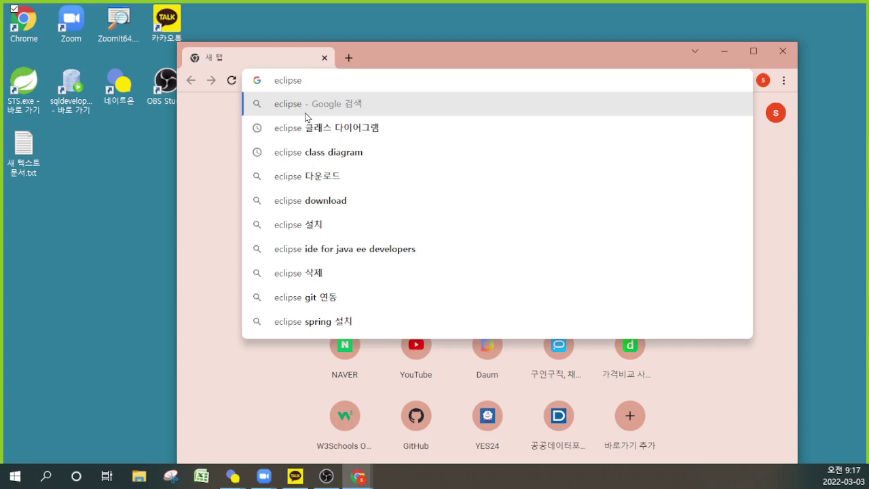
type(" 다운로드")
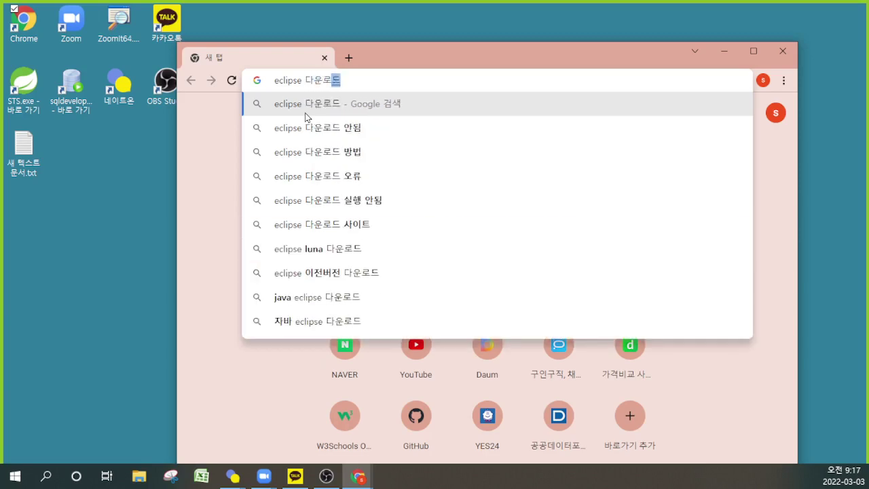
key("Return")
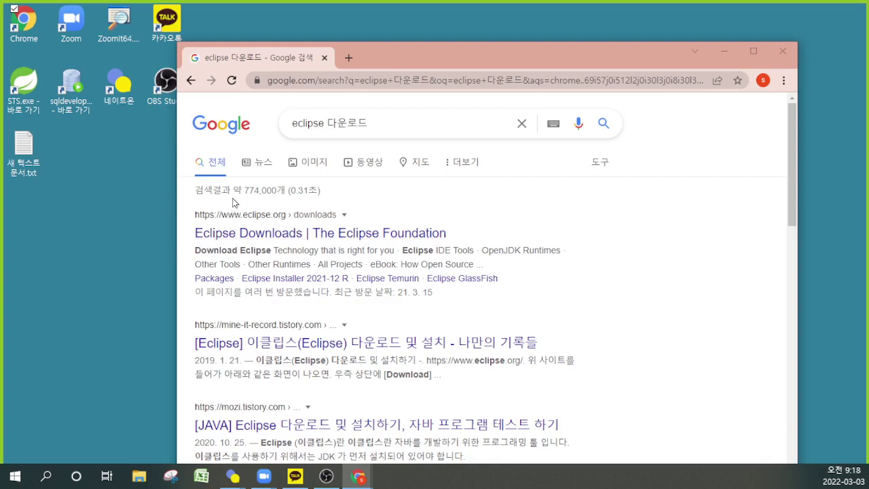
left_click(283, 233)
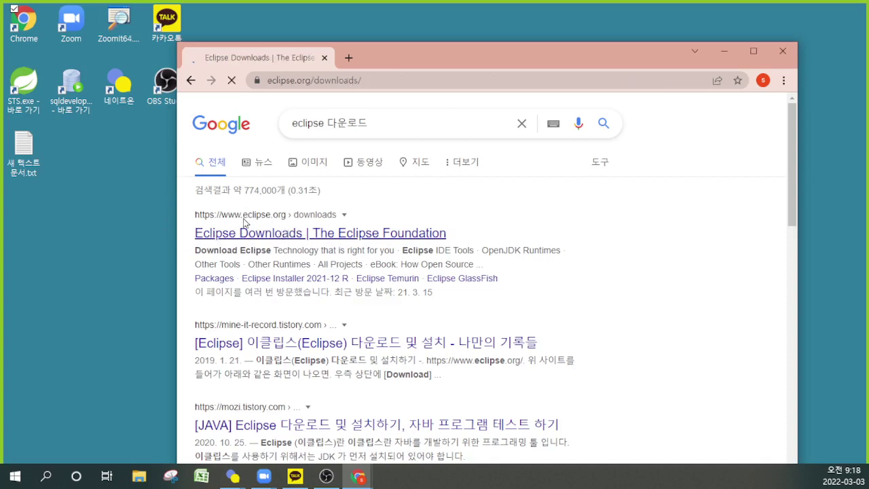
double_click(469, 58)
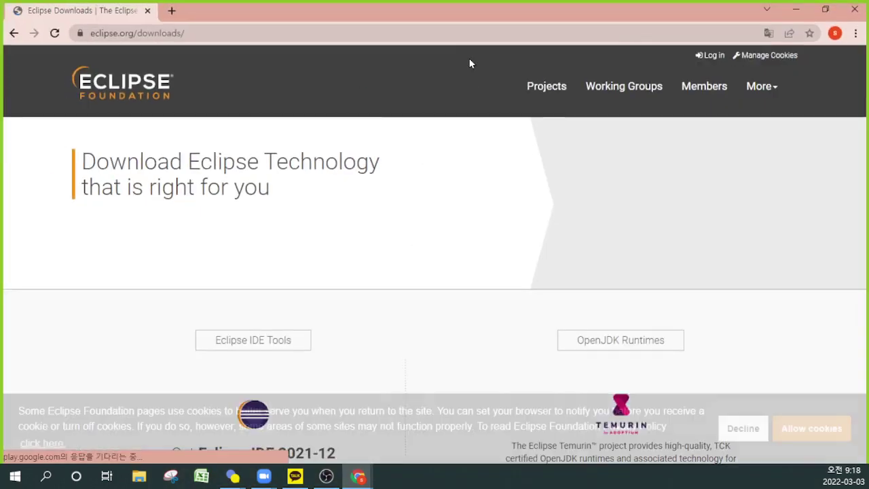
Look over the Eclipse download options, return to the search results and reopen the Eclipse Downloads result
scroll(315, 194, "down", 2)
scroll(315, 193, "down", 4)
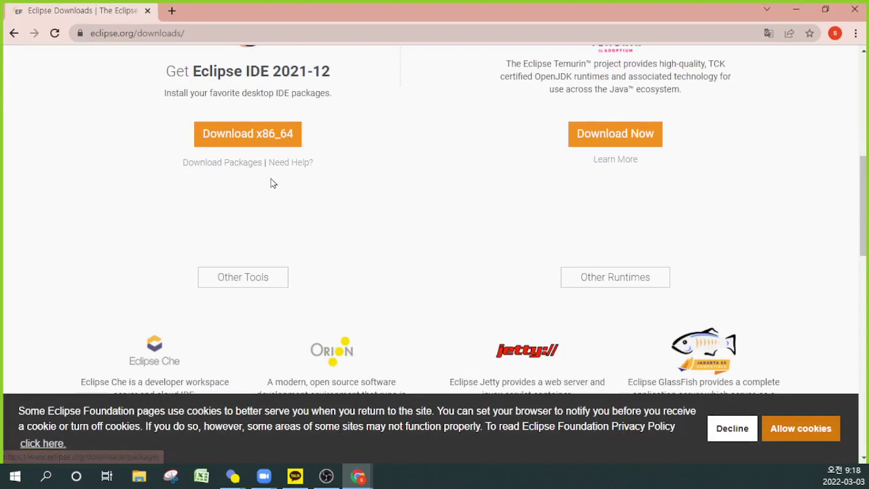
scroll(271, 184, "up", 6)
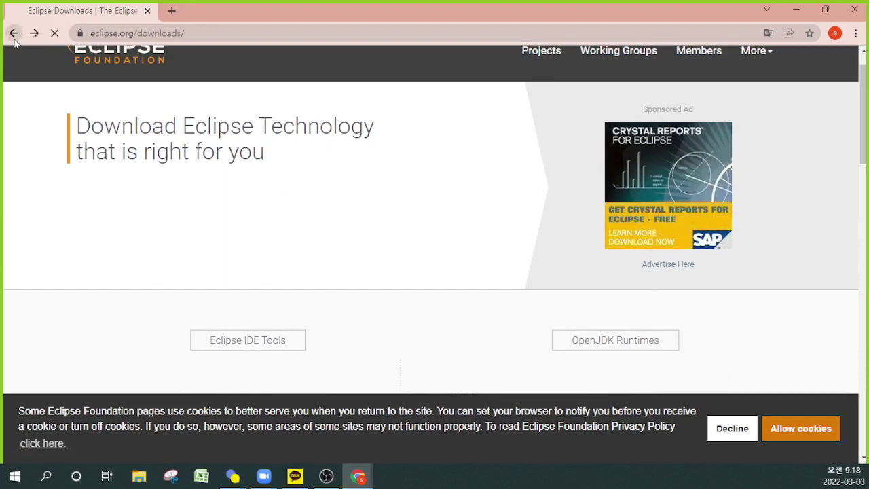
left_click(14, 33)
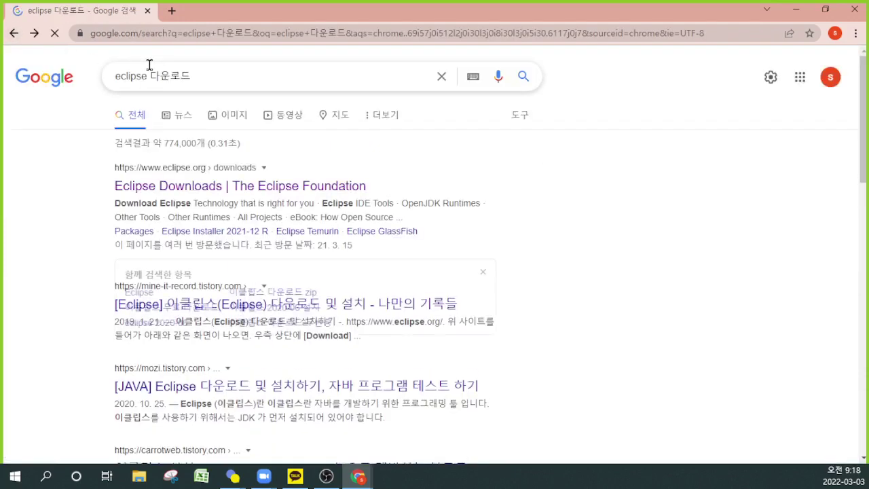
left_click(162, 184)
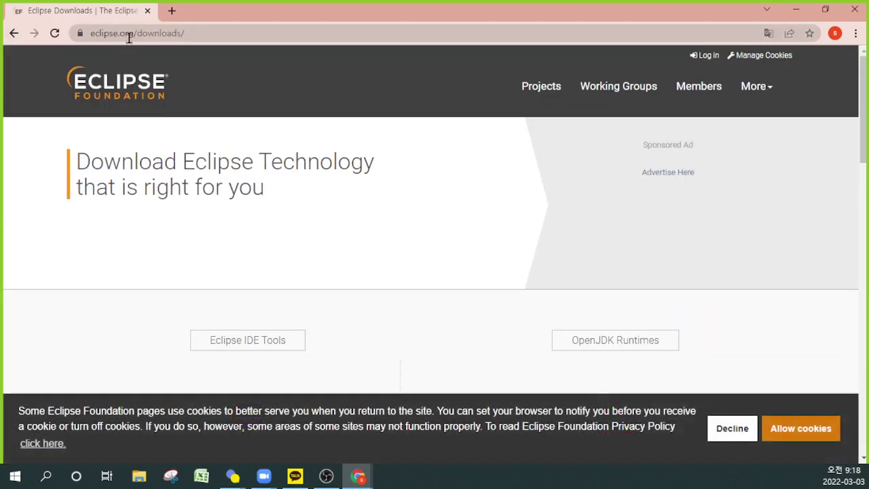
left_click_drag(136, 33, 305, 27)
key("BackSpace")
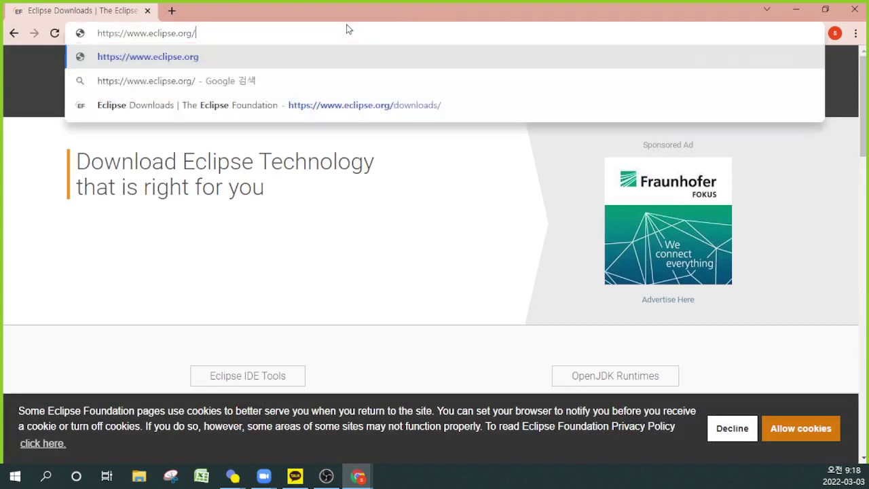
key("Return")
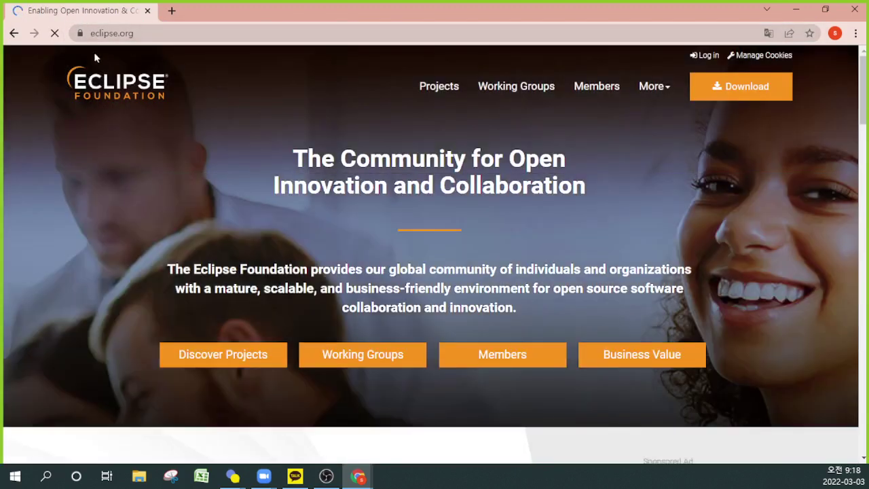
left_click(742, 88)
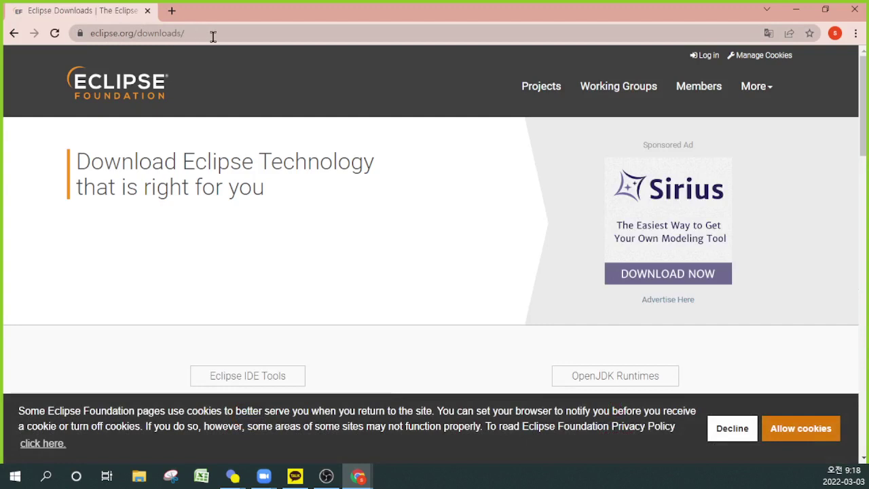
Open the list of downloadable packages for Eclipse IDE 2021-12 instead of the installer
left_click_drag(212, 36, 54, 39)
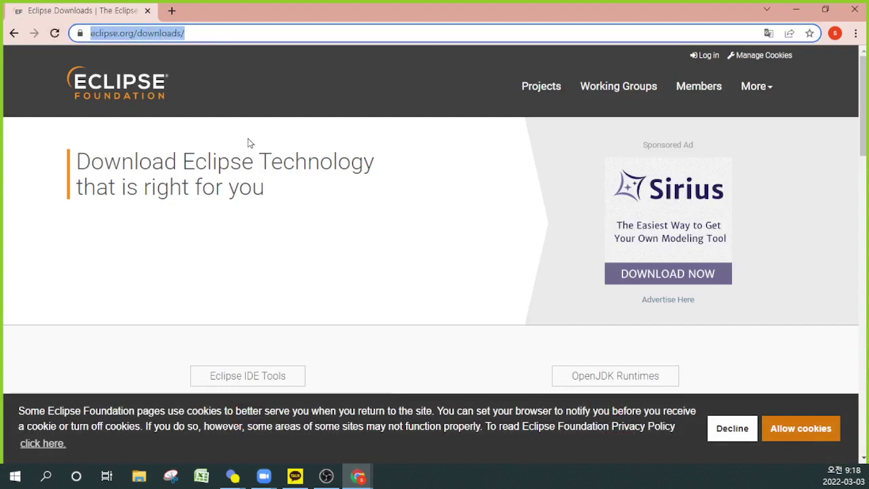
scroll(248, 136, "down", 4)
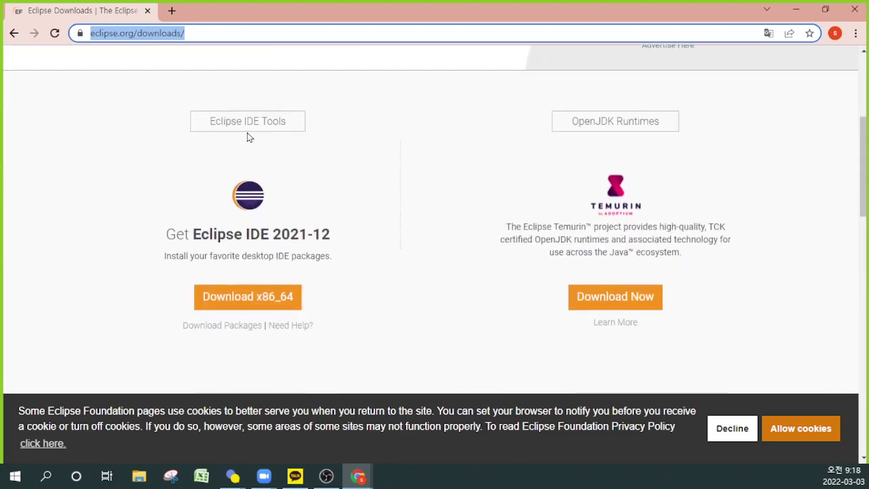
scroll(247, 136, "up", 1)
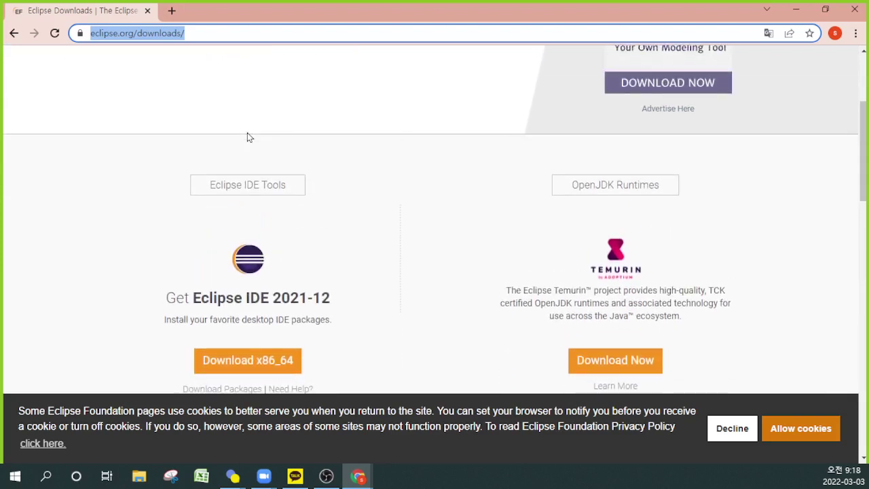
scroll(247, 136, "down", 2)
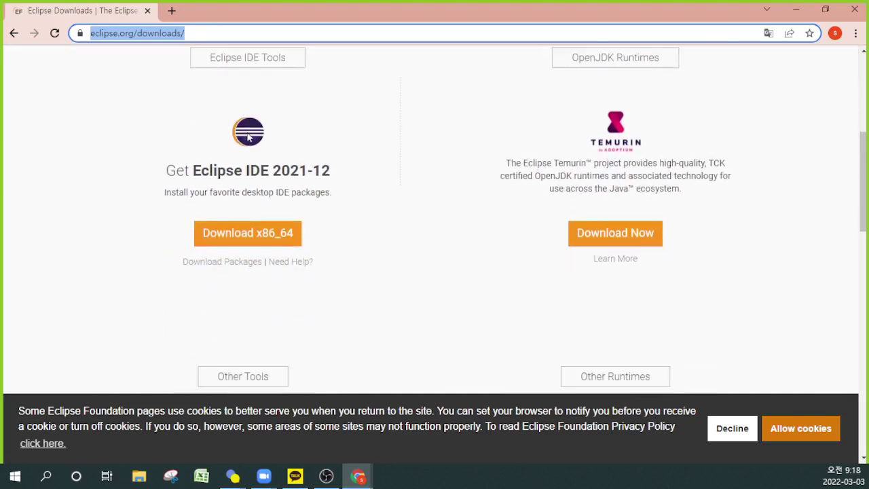
left_click(218, 268)
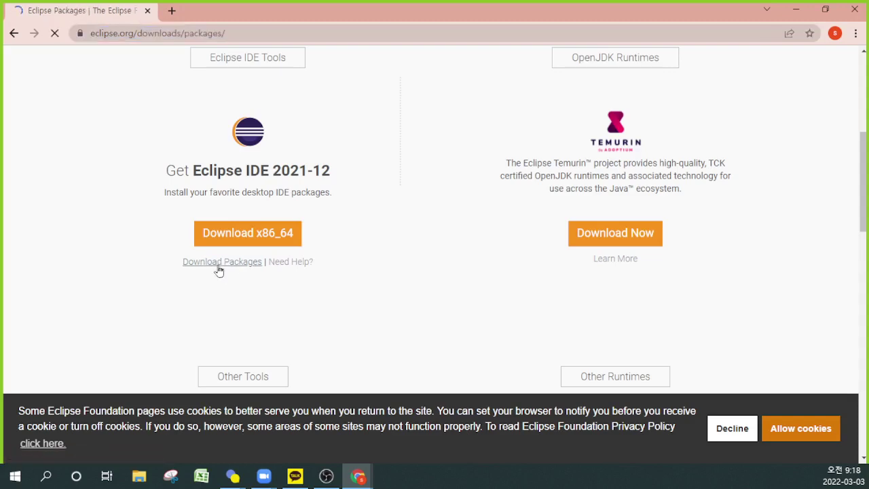
Open the Windows x86_64 download page for Eclipse IDE for Enterprise Java and Web Developers
scroll(197, 237, "down", 5)
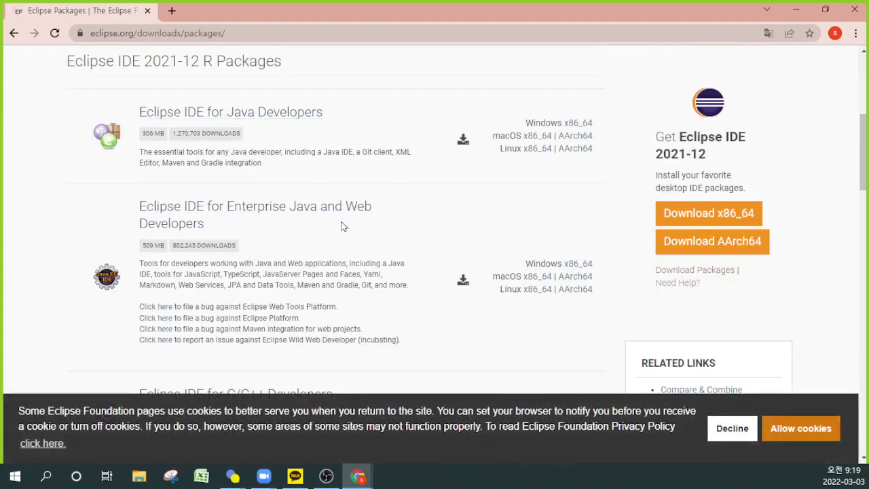
mouse_move(343, 229)
left_mouse_down()
mouse_move(364, 226)
mouse_move(348, 185)
mouse_move(377, 194)
mouse_move(361, 224)
left_mouse_up()
key("Escape")
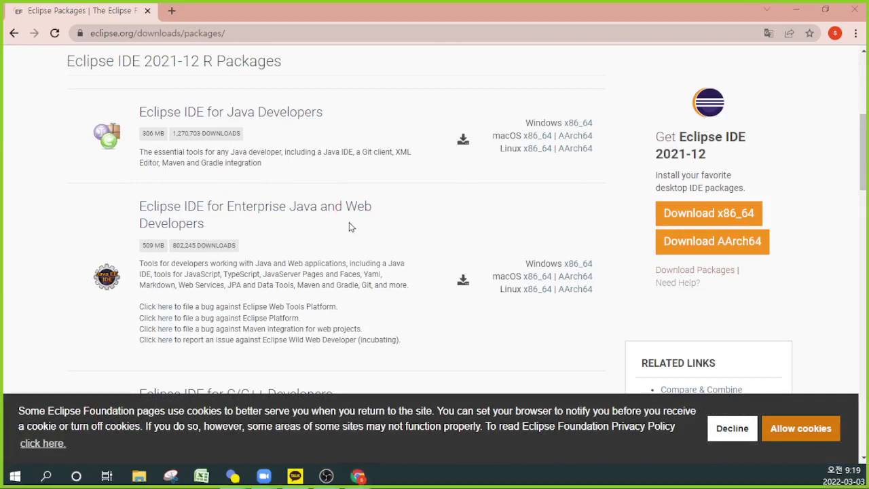
scroll(349, 221, "down", 1)
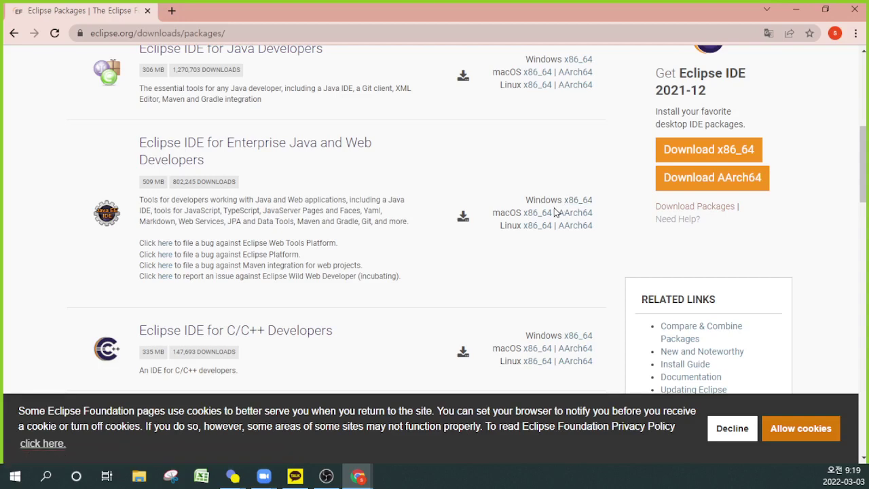
left_click_drag(523, 210, 533, 211)
key("Escape")
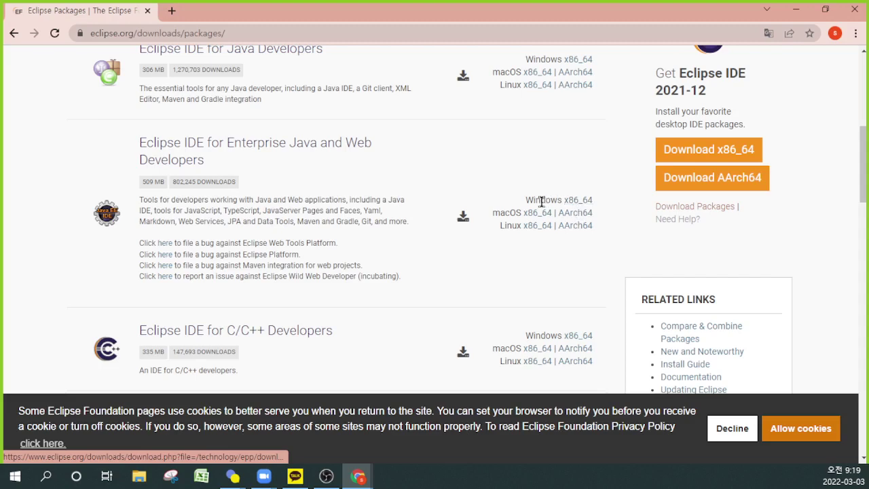
left_click(578, 200)
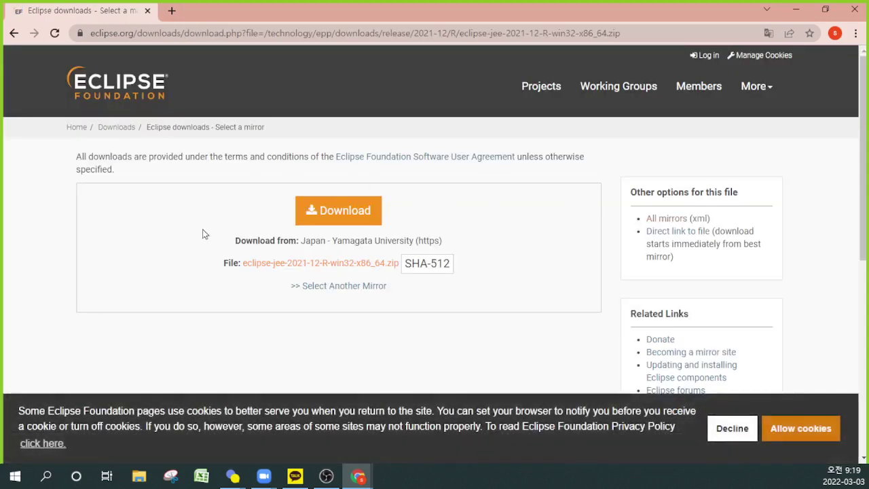
Start downloading the file eclipse-jee-2021-12-R-win32-x86_64.zip from the suggested mirror
scroll(204, 237, "down", 2)
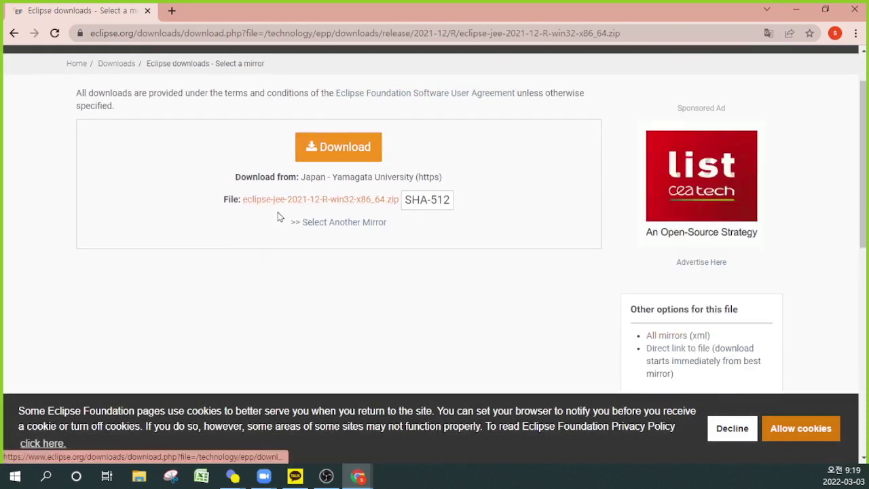
left_click(364, 201)
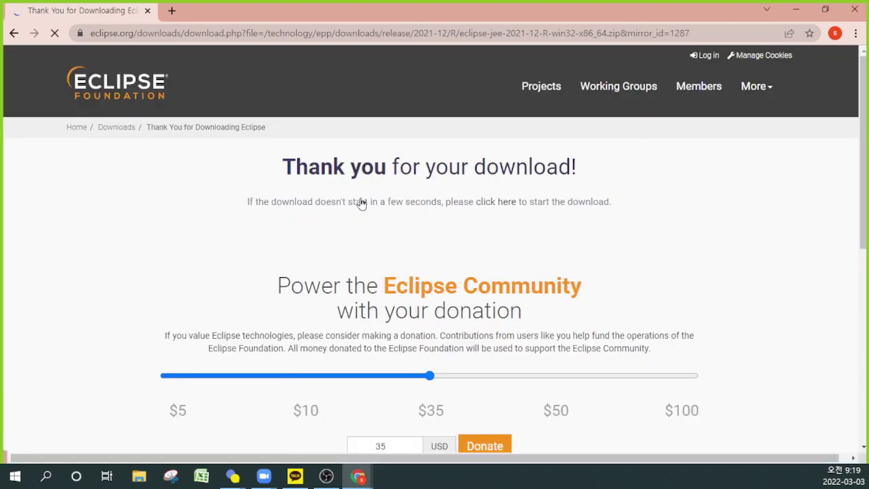
scroll(362, 201, "down", 3)
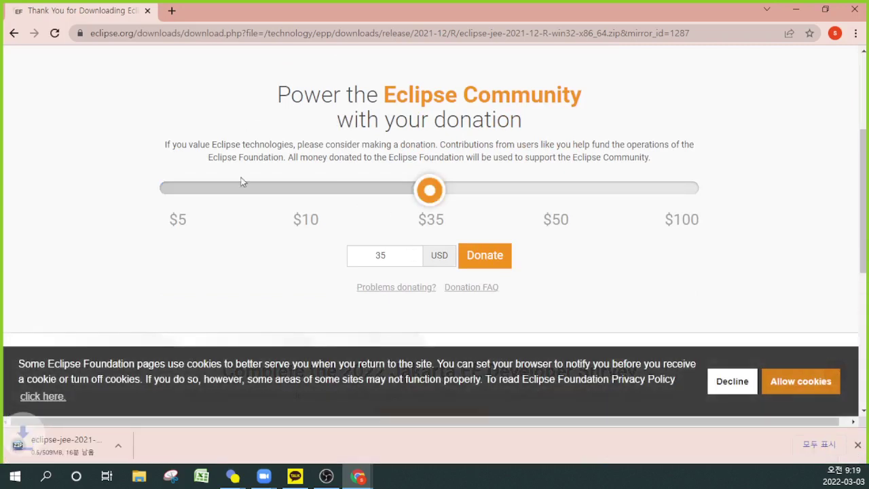
scroll(324, 200, "down", 1)
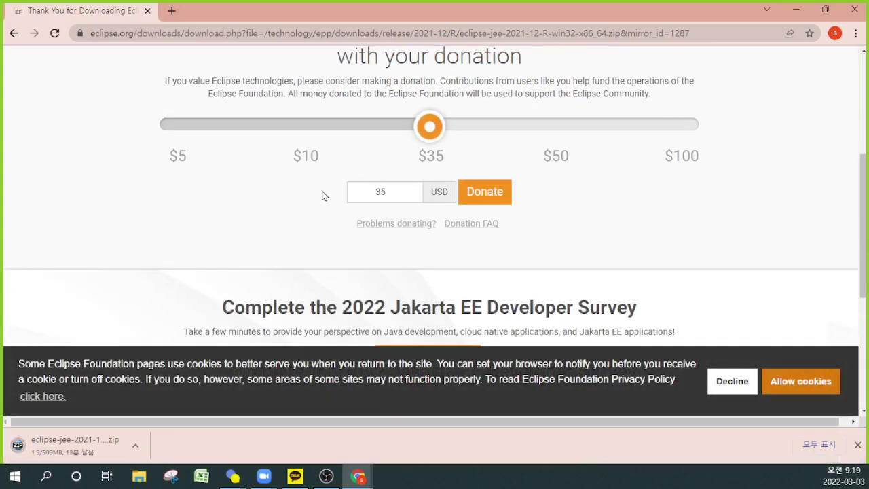
left_click_drag(110, 287, 58, 436)
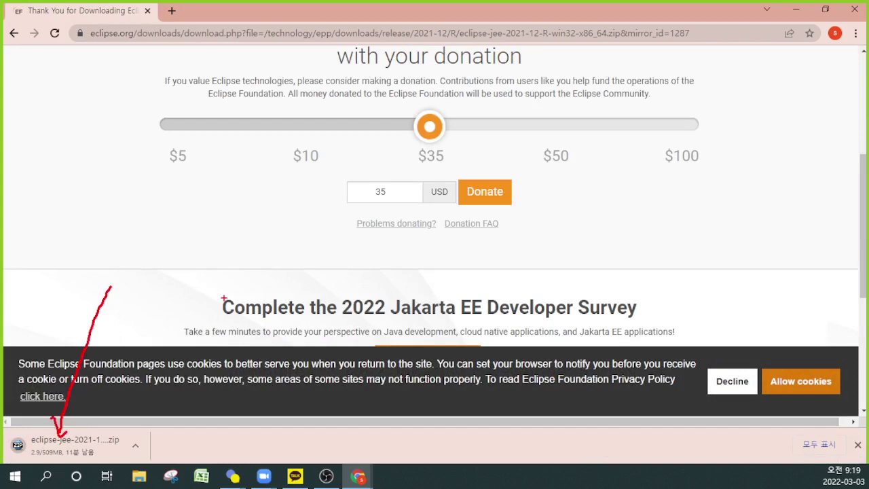
key("Escape")
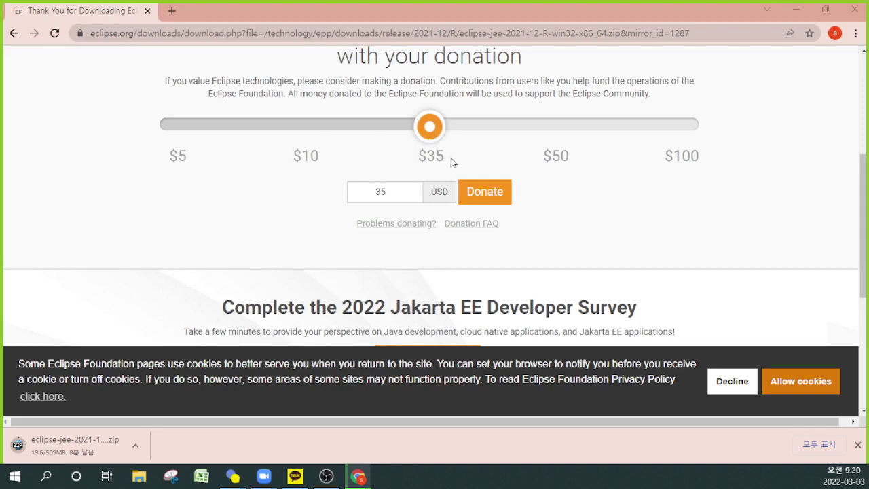
scroll(451, 161, "up", 1)
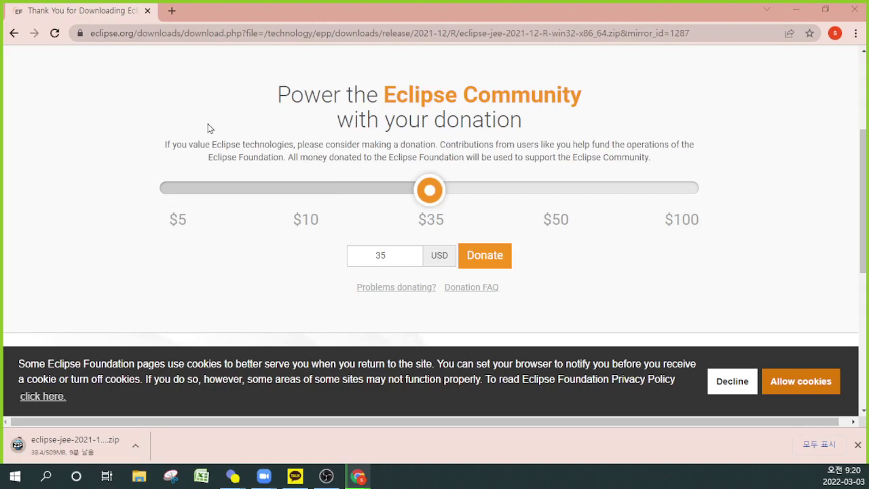
Switch to the Naver cafe window, maximize it, and open the 자바문서 post from the 과정운영 board
key("alt+Tab")
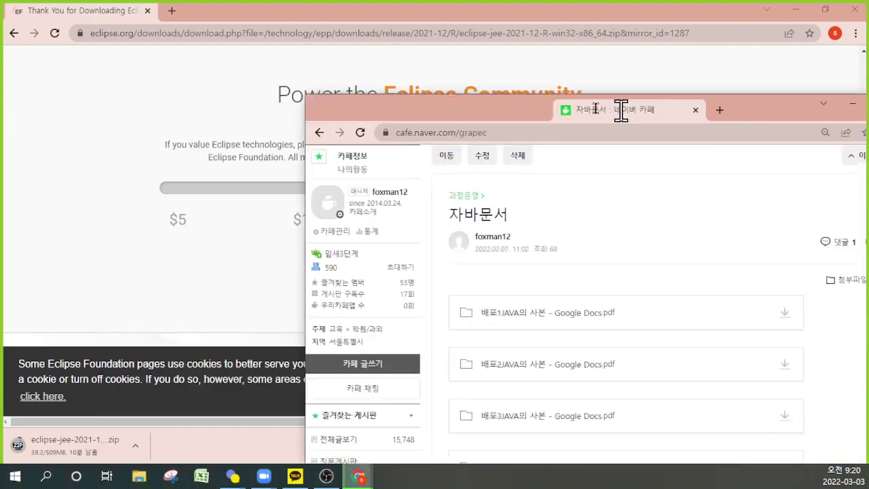
double_click(483, 86)
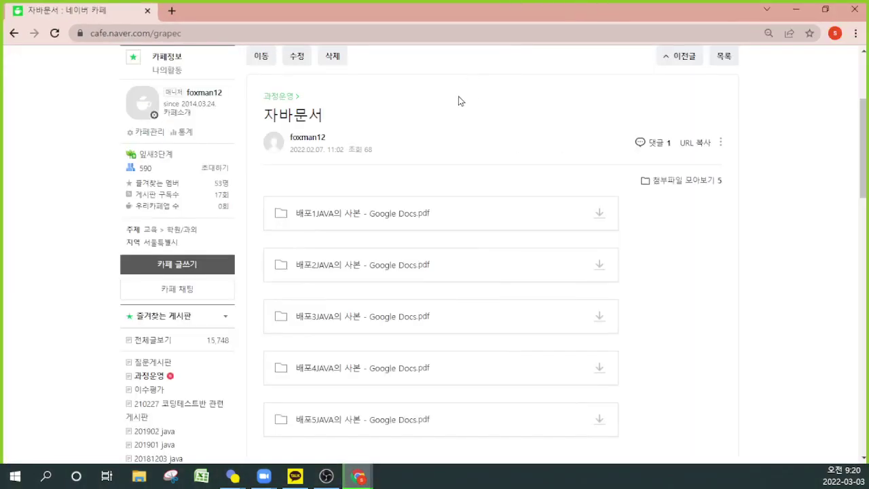
scroll(460, 101, "down", 3)
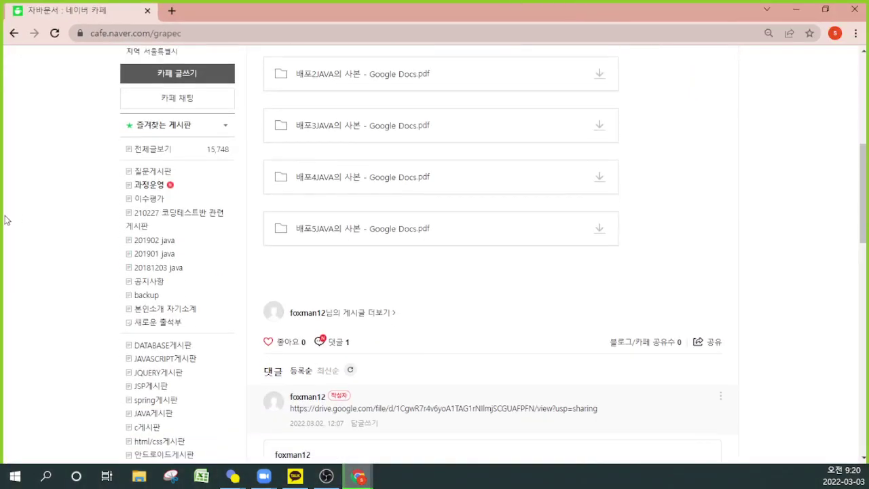
left_click(138, 188)
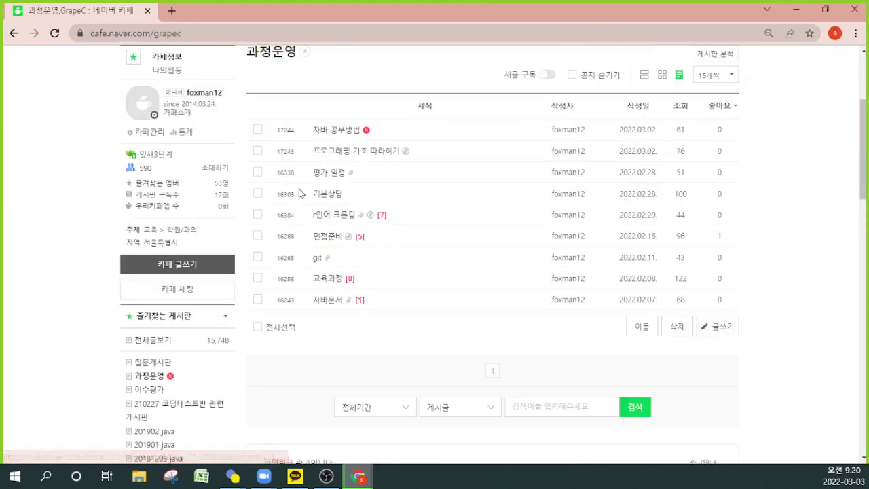
left_click(323, 305)
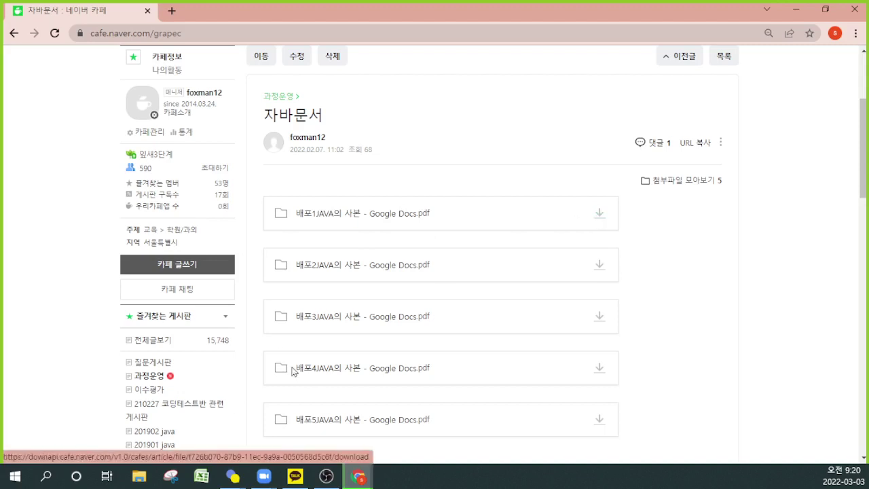
Save the attachment 배포1JAVA의 사본 - Google Docs.pdf to the computer and open the downloaded file
left_click(599, 216)
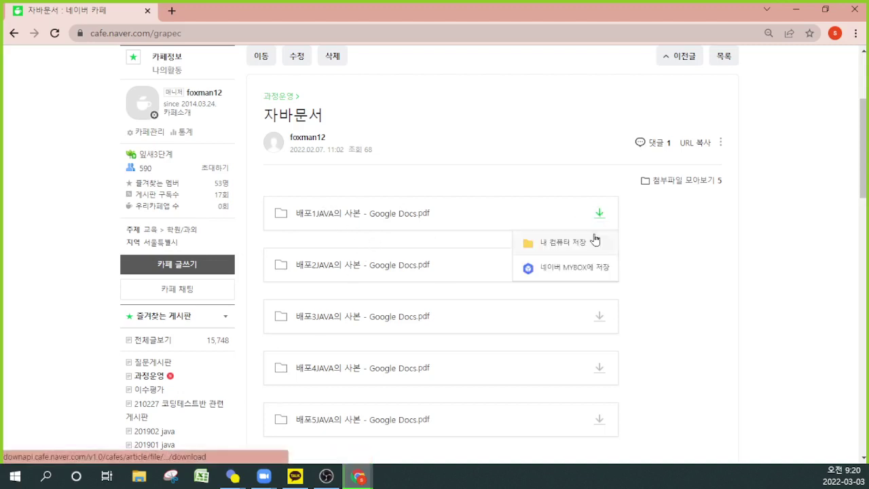
left_click(589, 242)
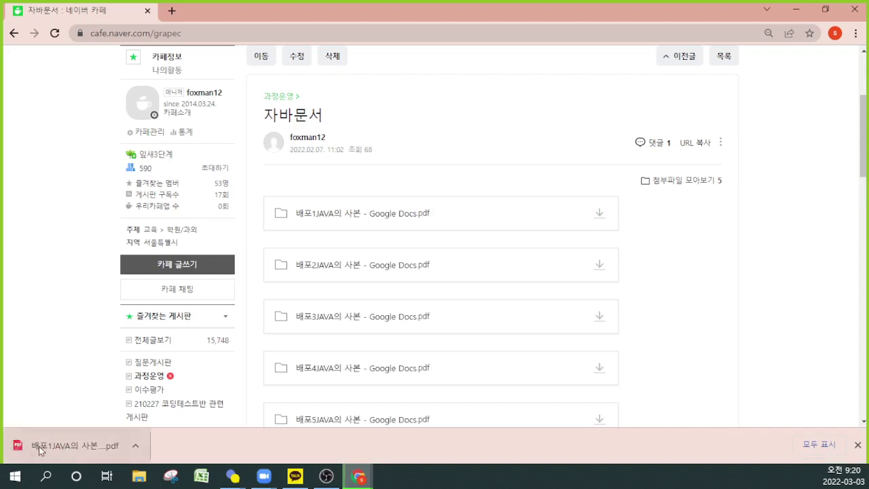
left_click(78, 444)
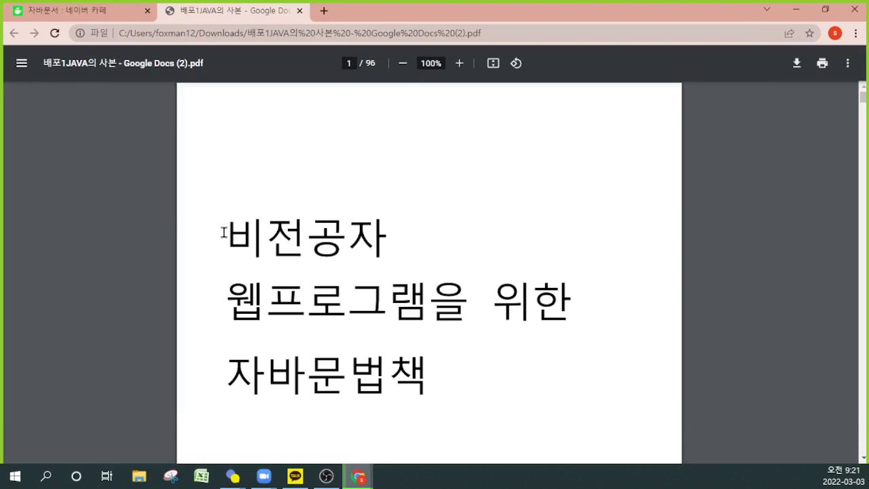
Look over the Java grammar book's cover and table of contents, continuing to the JDK installation section on page 4
left_click_drag(224, 235, 457, 243)
scroll(448, 246, "down", 2)
scroll(448, 248, "down", 5)
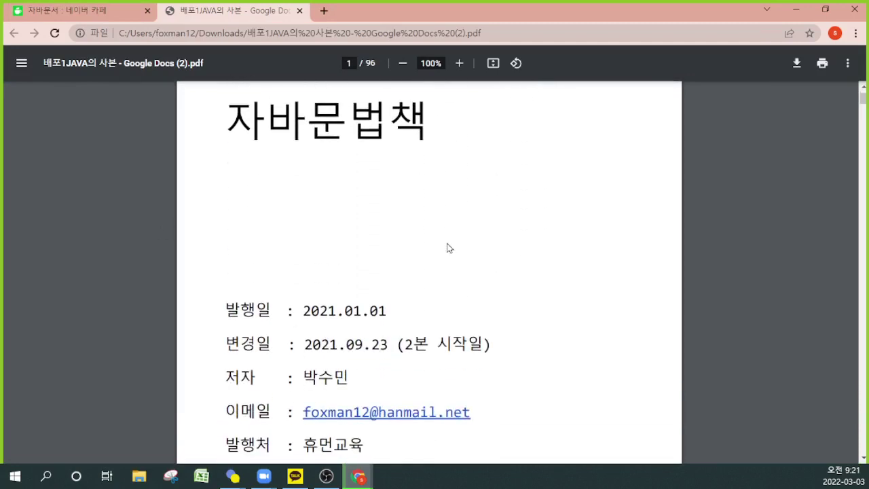
scroll(448, 248, "down", 4)
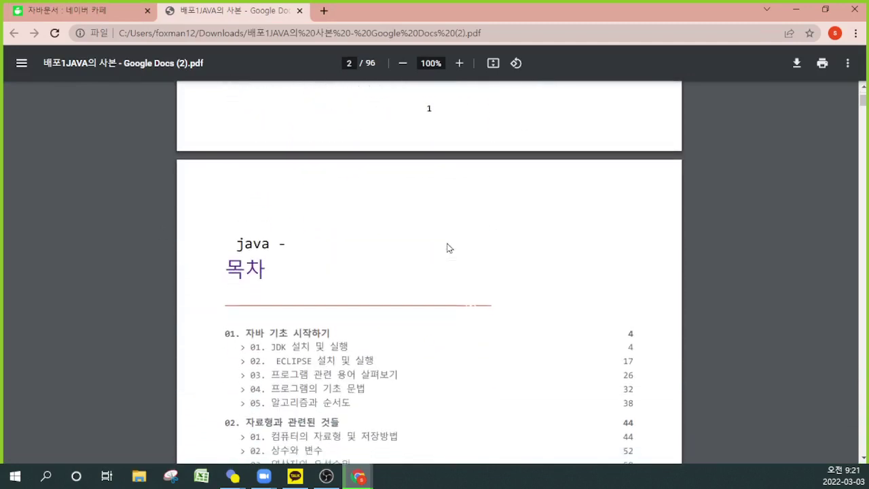
scroll(448, 248, "down", 1)
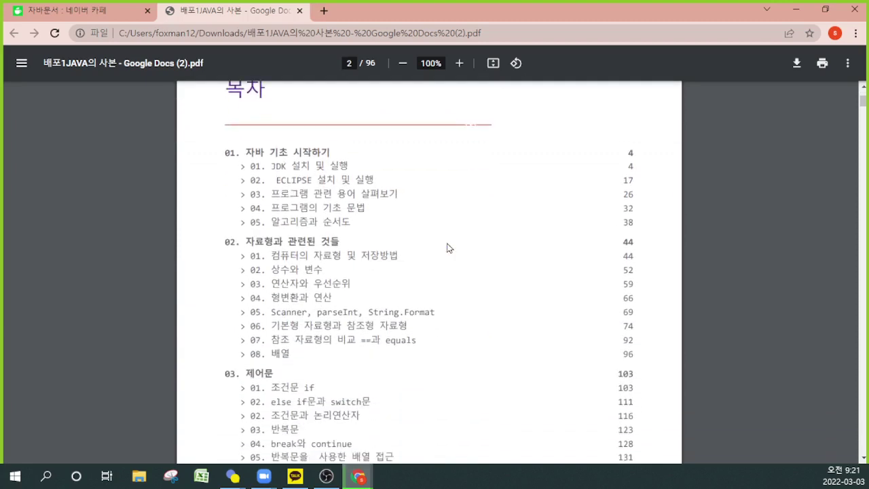
scroll(447, 248, "down", 1)
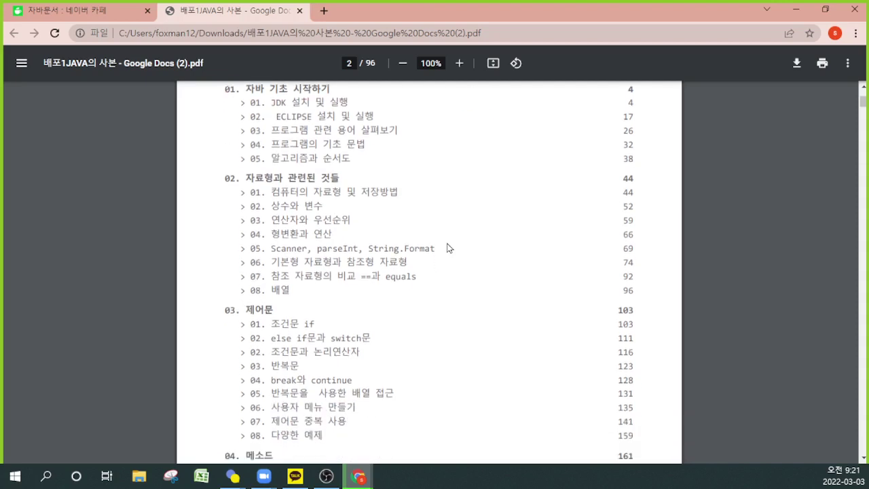
scroll(447, 248, "up", 1)
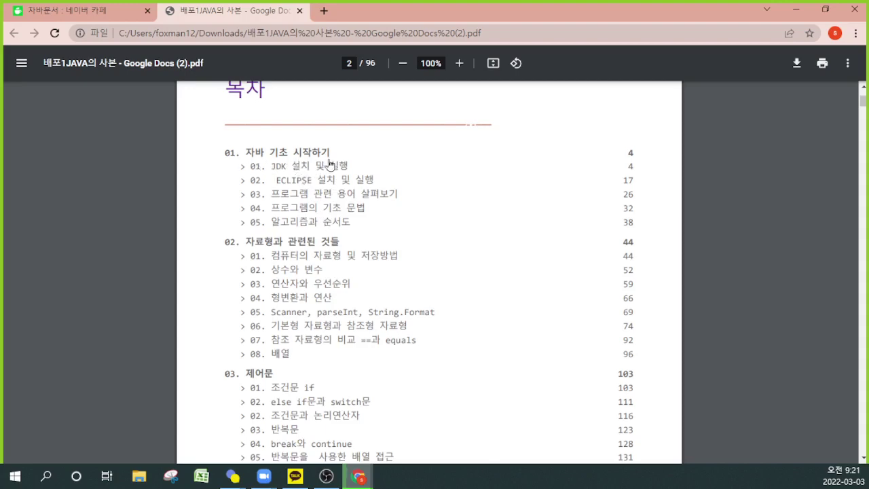
scroll(328, 167, "down", 20)
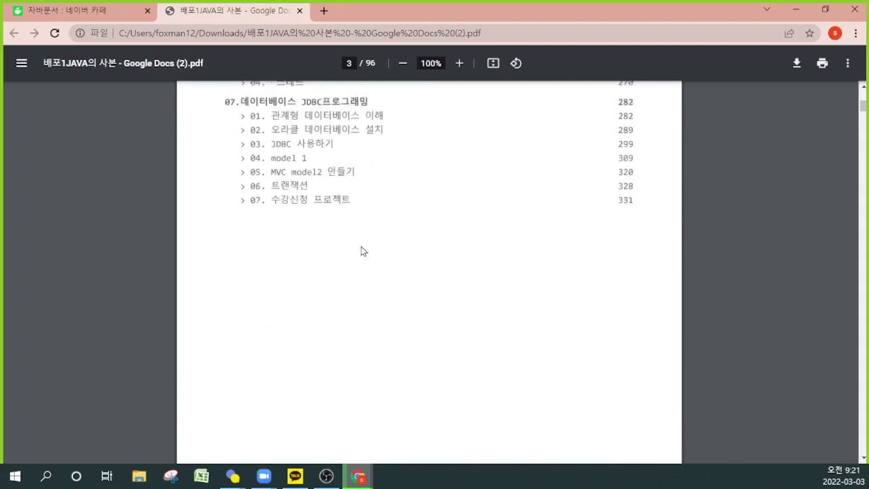
scroll(362, 251, "down", 3)
scroll(361, 251, "up", 1)
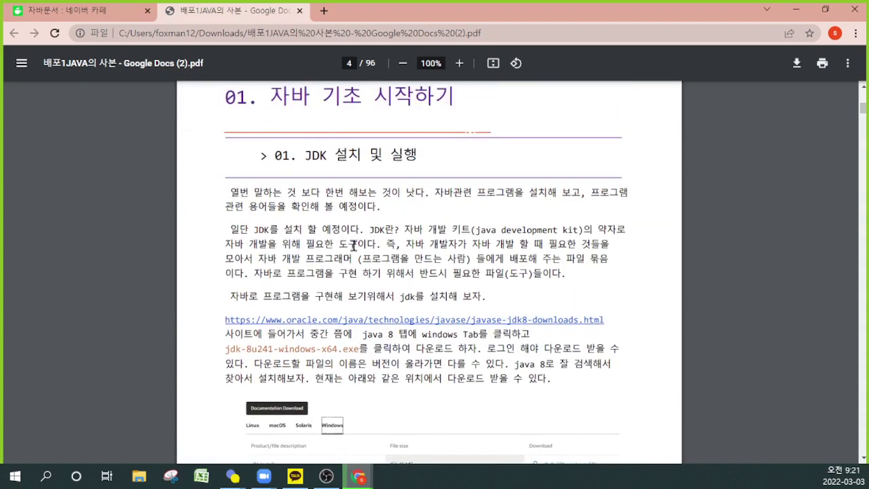
Handwrite 1.8 in red beside the JDK installation heading, frame it with a box, and clear the annotation
left_click_drag(504, 123, 513, 158)
mouse_move(534, 124)
left_mouse_down()
mouse_move(541, 139)
mouse_move(524, 144)
mouse_move(550, 160)
mouse_move(541, 140)
left_mouse_up()
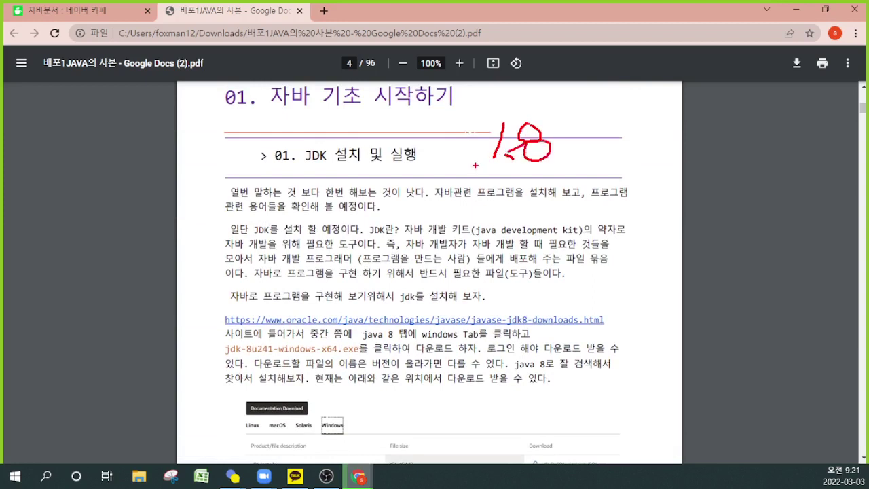
mouse_move(477, 172)
left_mouse_down()
mouse_move(550, 171)
mouse_move(568, 118)
mouse_move(470, 161)
mouse_move(535, 170)
left_mouse_up()
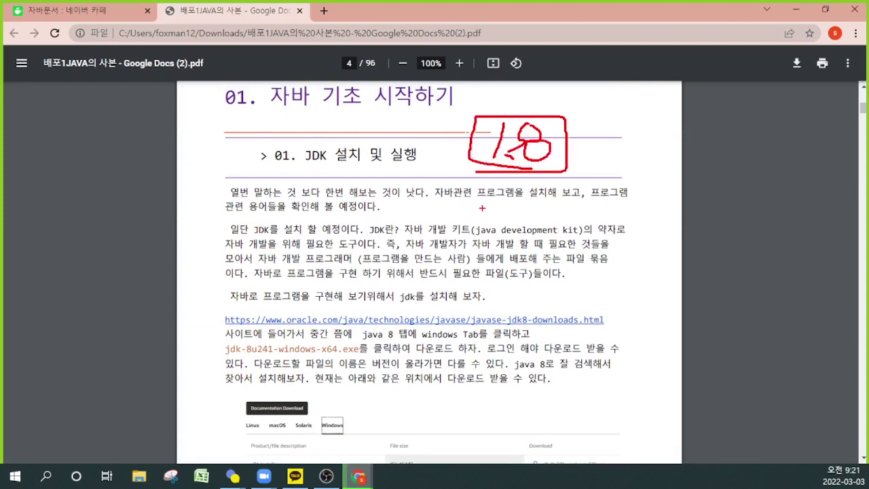
key("Escape")
Examine the JDK download and installation instructions and the following pages on the command prompt, files and folders
scroll(252, 232, "down", 5)
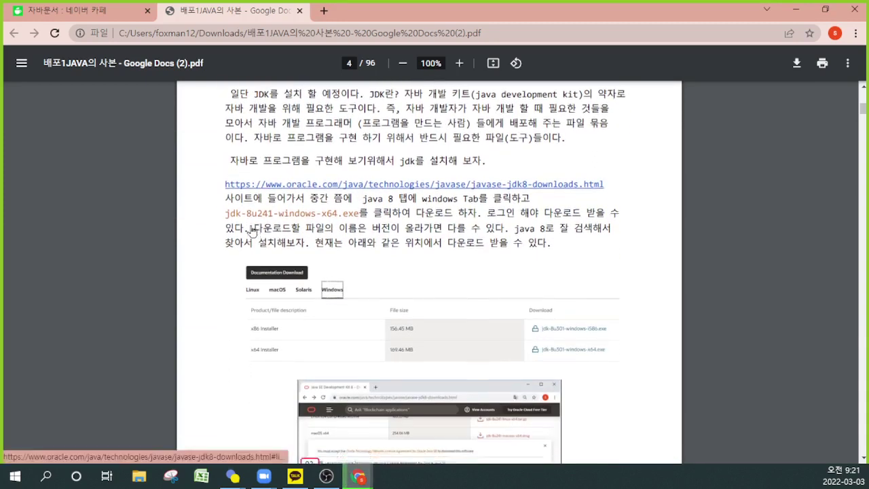
scroll(251, 231, "down", 9)
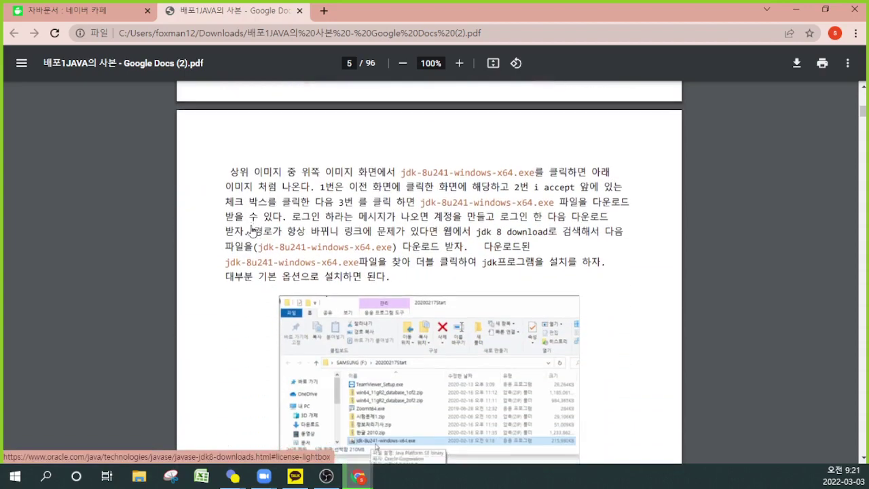
scroll(251, 228, "down", 15)
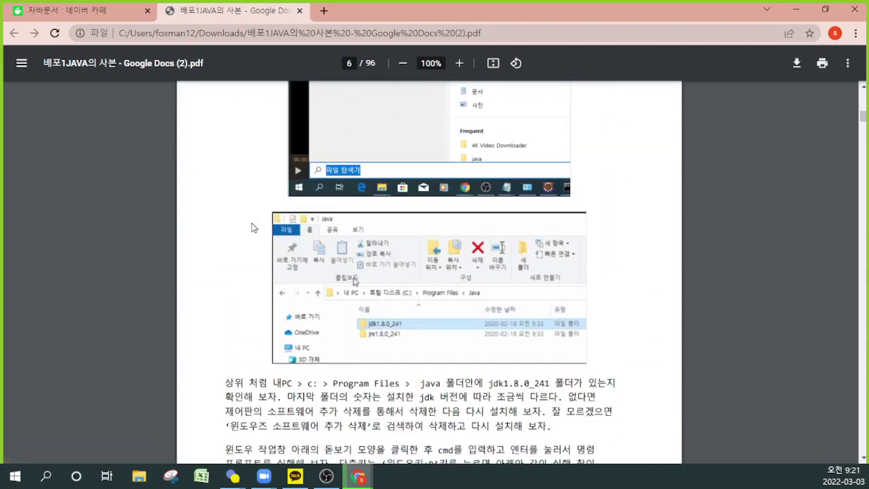
scroll(251, 228, "down", 15)
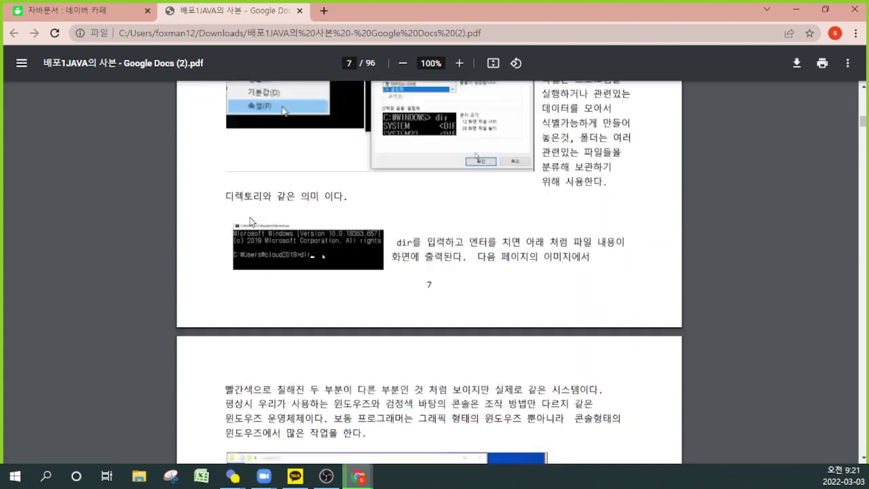
scroll(249, 216, "down", 12)
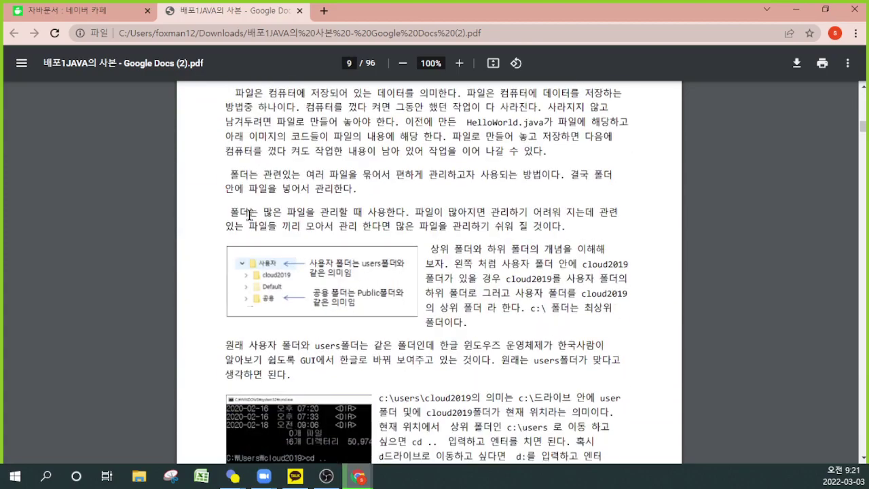
scroll(249, 214, "down", 10)
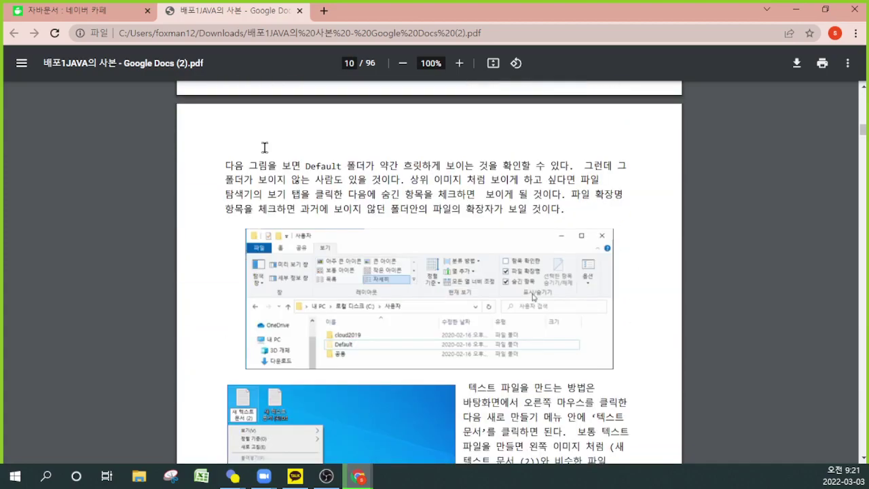
key("super+Down")
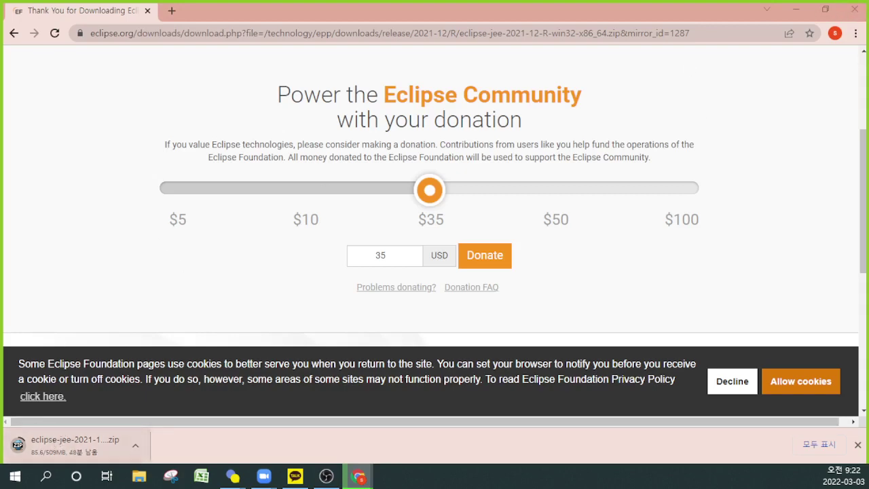
Return to the maximized PDF window and examine the Eclipse installation section, including its project, view and class creation instructions
key("alt+Tab")
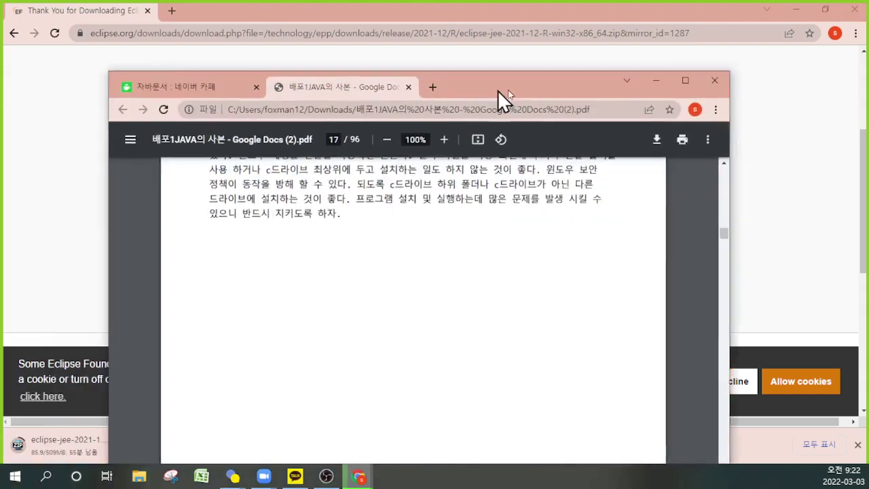
left_click_drag(497, 90, 475, 84)
double_click(469, 74)
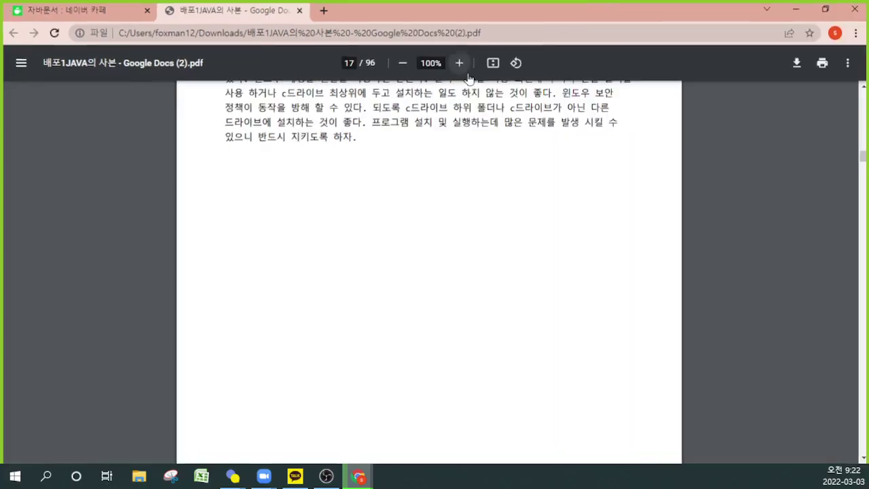
scroll(433, 332, "down", 6)
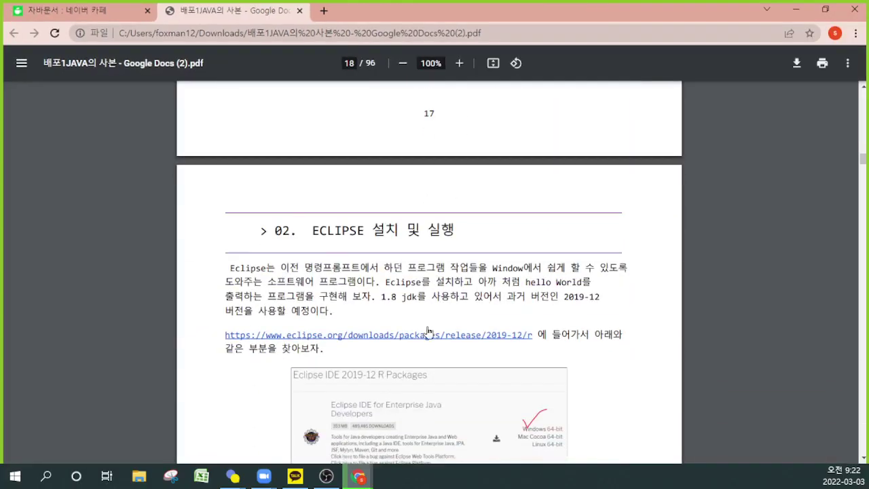
scroll(429, 329, "down", 1)
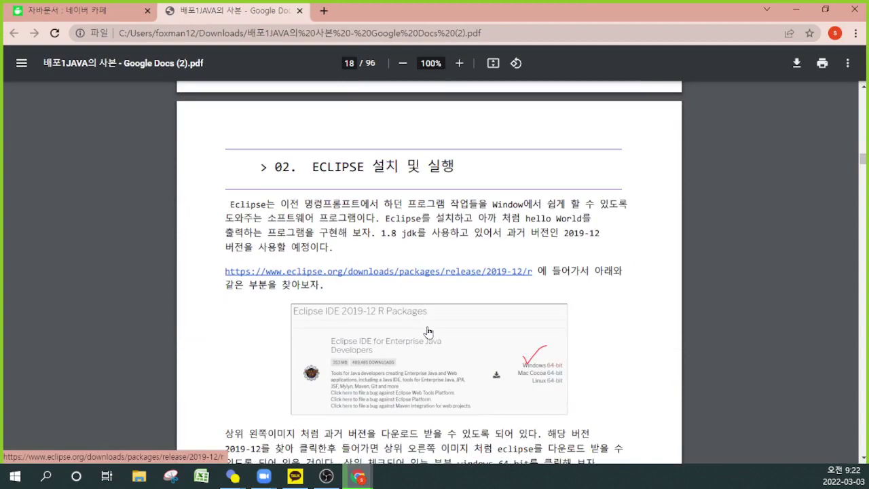
scroll(427, 332, "down", 6)
scroll(427, 325, "down", 3)
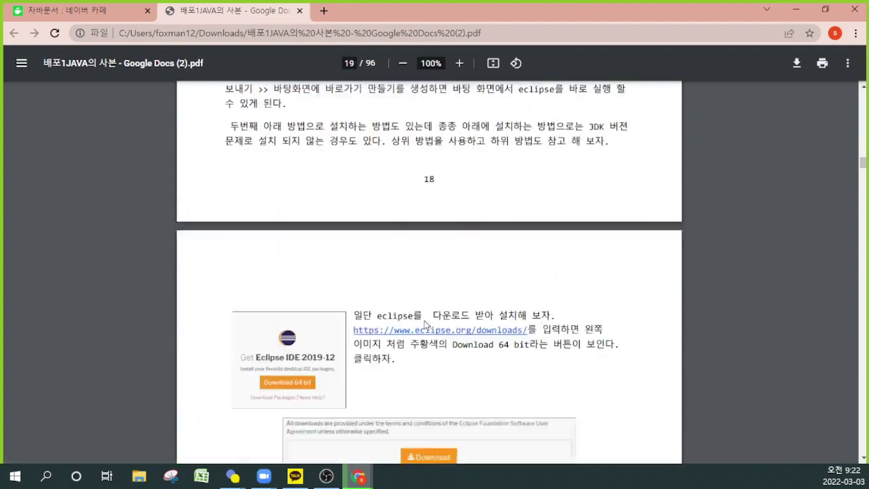
scroll(427, 324, "down", 15)
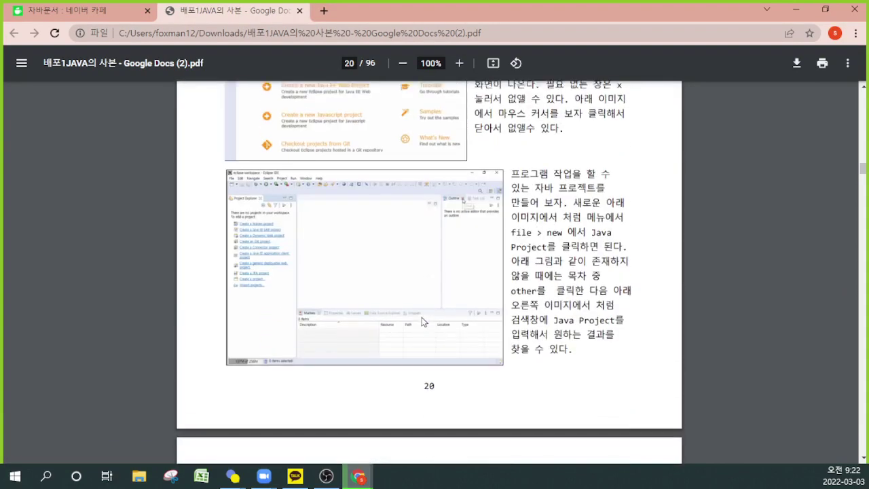
scroll(422, 322, "down", 15)
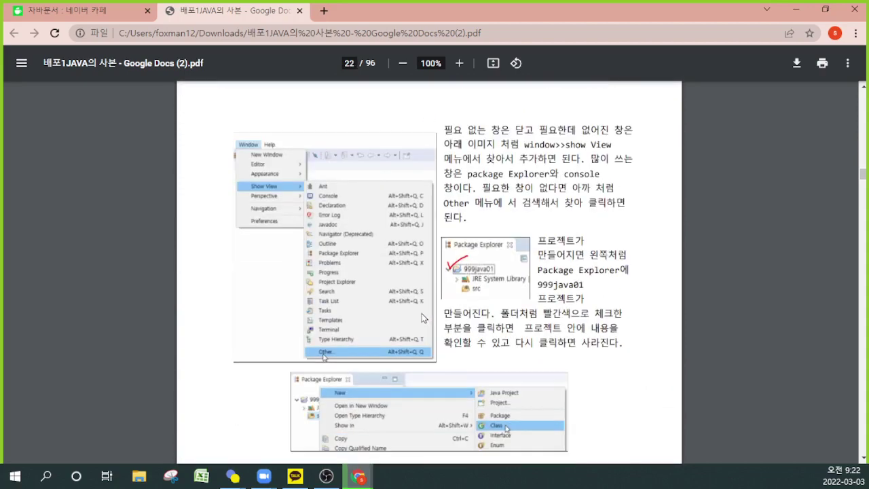
scroll(422, 318, "down", 12)
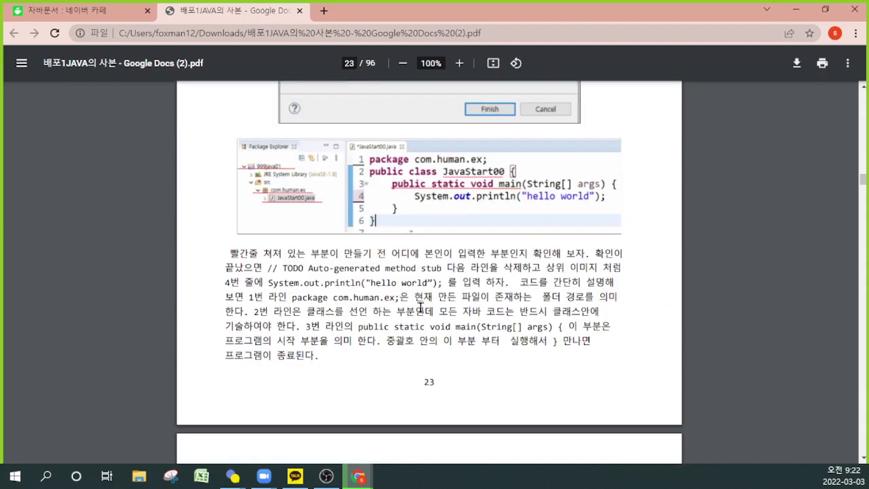
scroll(420, 308, "up", 10)
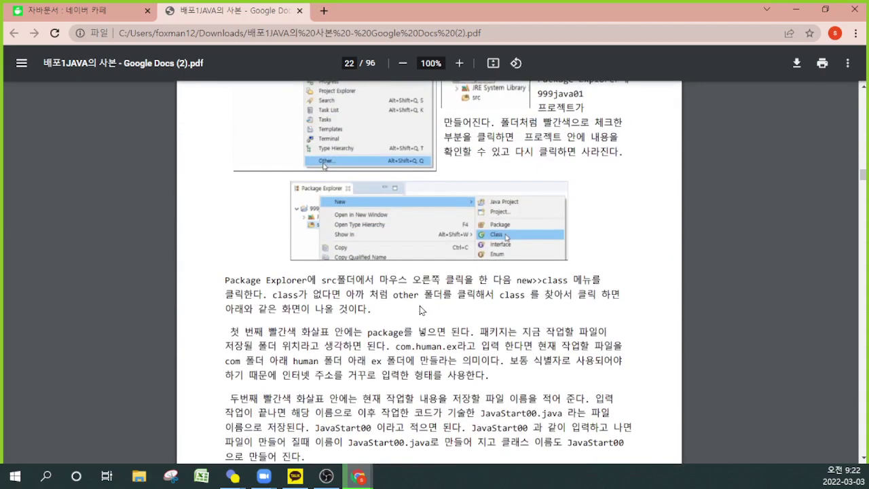
scroll(420, 310, "up", 3)
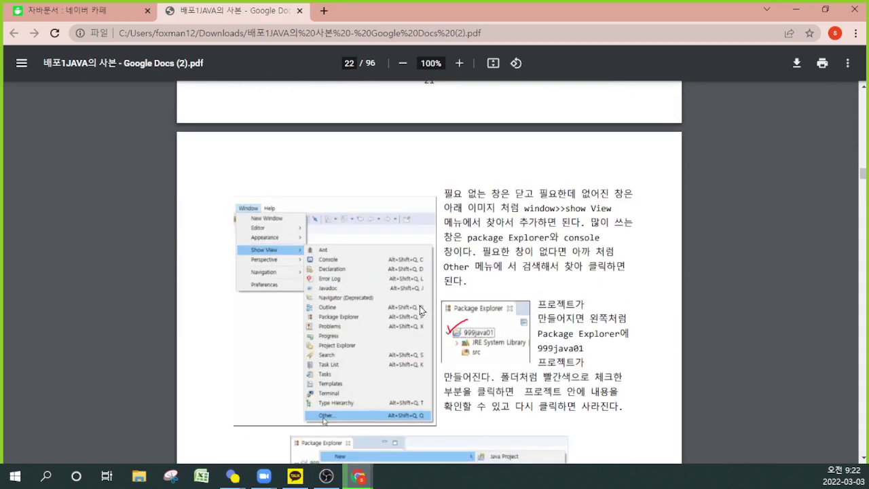
scroll(420, 305, "up", 7)
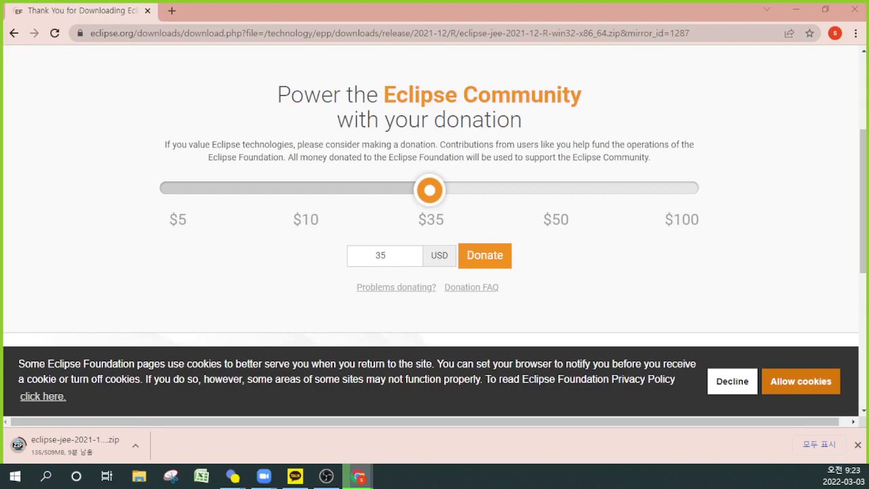
Return to the Java course PDF and handwrite 사람 in red at both ends above the computer structure diagram on page 30
key("alt+Tab")
scroll(355, 206, "down", 8)
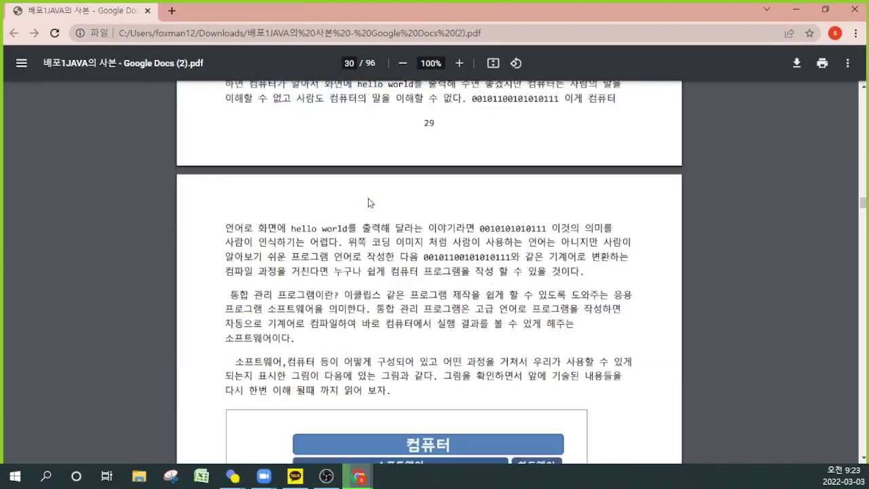
scroll(366, 202, "up", 1)
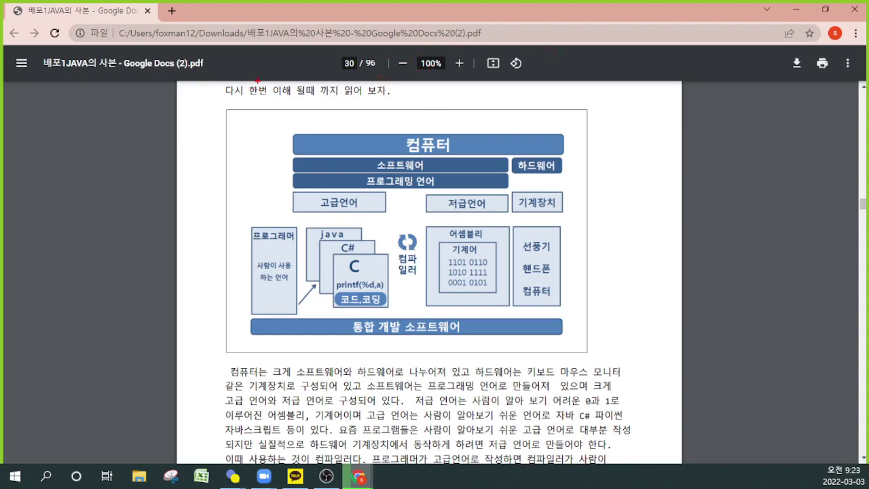
mouse_move(237, 51)
left_mouse_down()
mouse_move(246, 34)
mouse_move(224, 46)
mouse_move(252, 63)
mouse_move(282, 44)
mouse_move(291, 68)
mouse_move(306, 49)
left_mouse_up()
mouse_move(276, 67)
left_mouse_down()
mouse_move(279, 76)
mouse_move(297, 62)
left_mouse_up()
left_click_drag(582, 39, 564, 62)
left_click_drag(575, 50, 594, 76)
mouse_move(612, 42)
left_mouse_down()
mouse_move(620, 60)
mouse_move(637, 61)
mouse_move(611, 84)
mouse_move(637, 81)
left_mouse_up()
Handwrite 영어 and a second language name between the two 사람 labels, and underline them with an arrow pointing from one 사람 to the other
left_click_drag(378, 35, 366, 53)
left_click_drag(376, 40, 394, 46)
mouse_move(385, 44)
left_mouse_down()
mouse_move(381, 57)
mouse_move(409, 42)
mouse_move(422, 63)
left_mouse_up()
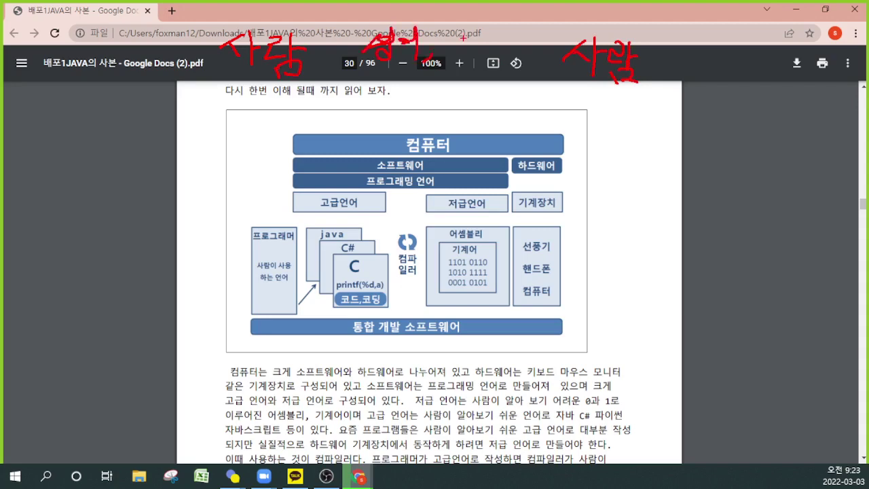
left_click_drag(450, 27, 467, 39)
mouse_move(451, 42)
left_mouse_down()
mouse_move(465, 48)
mouse_move(494, 35)
mouse_move(495, 59)
left_mouse_up()
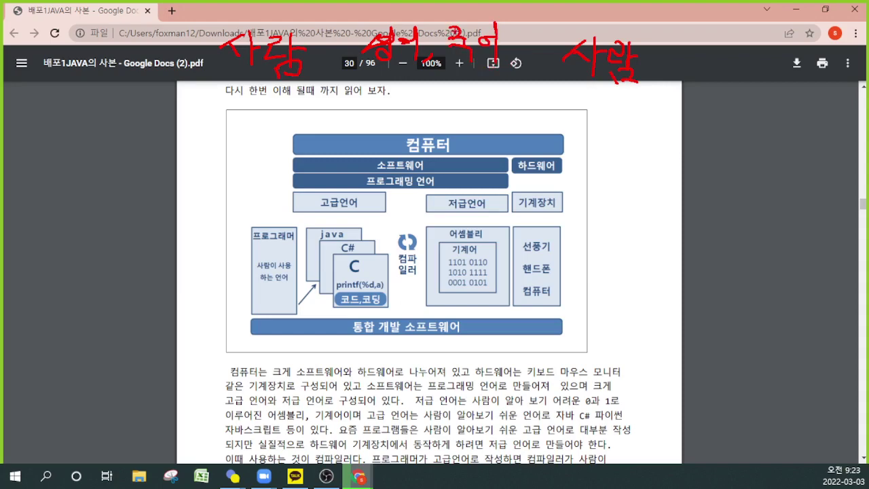
left_click_drag(453, 30, 459, 36)
mouse_move(451, 39)
left_mouse_down()
mouse_move(464, 41)
mouse_move(476, 26)
mouse_move(480, 44)
left_mouse_up()
left_click_drag(477, 31, 505, 44)
mouse_move(344, 76)
left_mouse_down()
mouse_move(555, 73)
mouse_move(543, 81)
left_mouse_up()
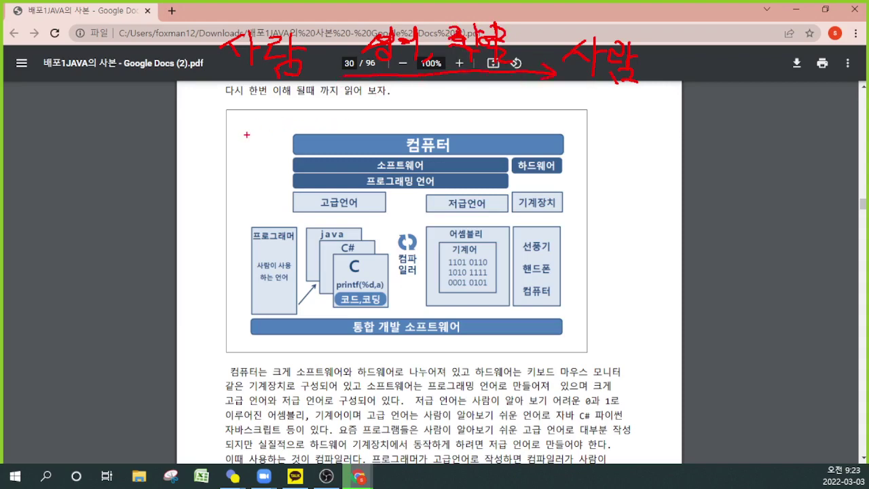
Handwrite a second pair of red labels beside the diagram's heading, 사람 on its left and 컴퓨 on its right
left_click_drag(242, 122, 224, 142)
mouse_move(232, 135)
left_mouse_down()
mouse_move(247, 141)
mouse_move(247, 160)
mouse_move(259, 133)
left_mouse_up()
left_click_drag(257, 126, 272, 143)
mouse_move(274, 122)
left_mouse_down()
mouse_move(277, 147)
mouse_move(292, 161)
left_mouse_up()
mouse_move(571, 119)
left_mouse_down()
mouse_move(587, 127)
mouse_move(568, 140)
left_mouse_up()
mouse_move(569, 135)
left_mouse_down()
mouse_move(597, 125)
mouse_move(596, 145)
left_mouse_up()
left_click_drag(583, 144, 600, 154)
mouse_move(606, 127)
left_mouse_down()
mouse_move(625, 138)
mouse_move(617, 155)
left_mouse_up()
left_click_drag(624, 143, 627, 160)
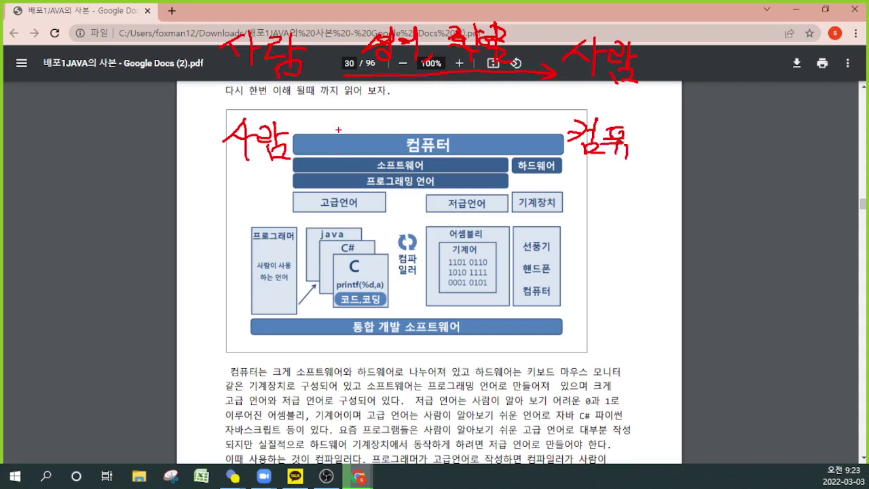
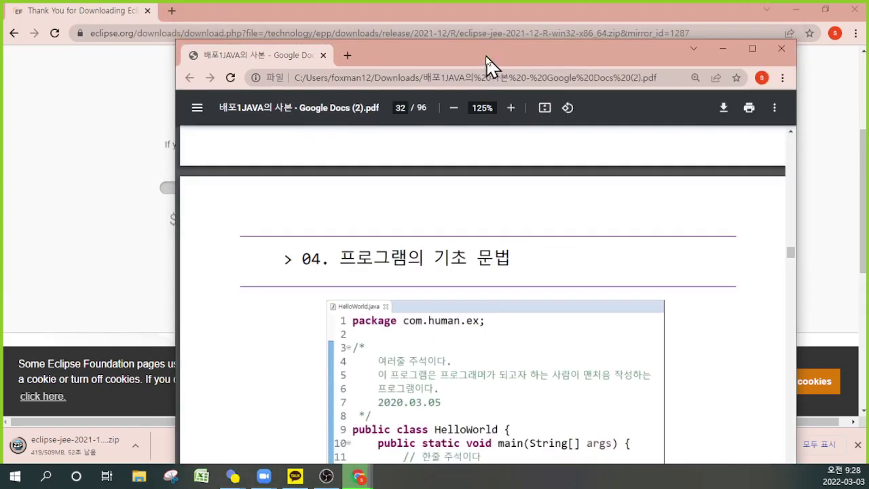
Bring back the maximized PDF window and examine the HelloWorld code example in section 04 on page 32
key("super+Down")
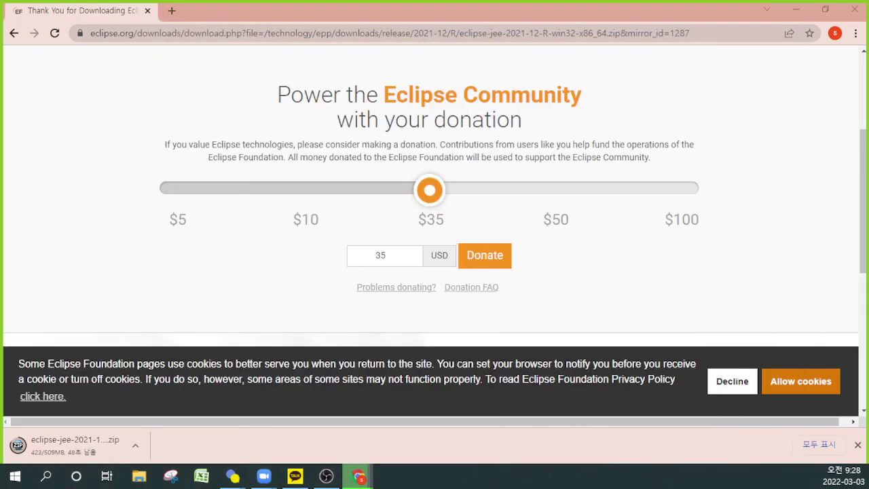
left_click_drag(169, 482, 381, 174)
double_click(381, 173)
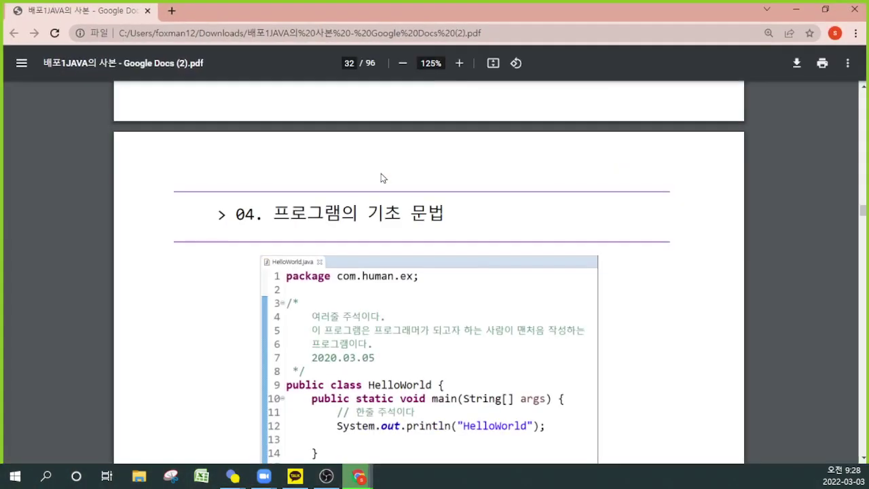
scroll(404, 307, "up", 5)
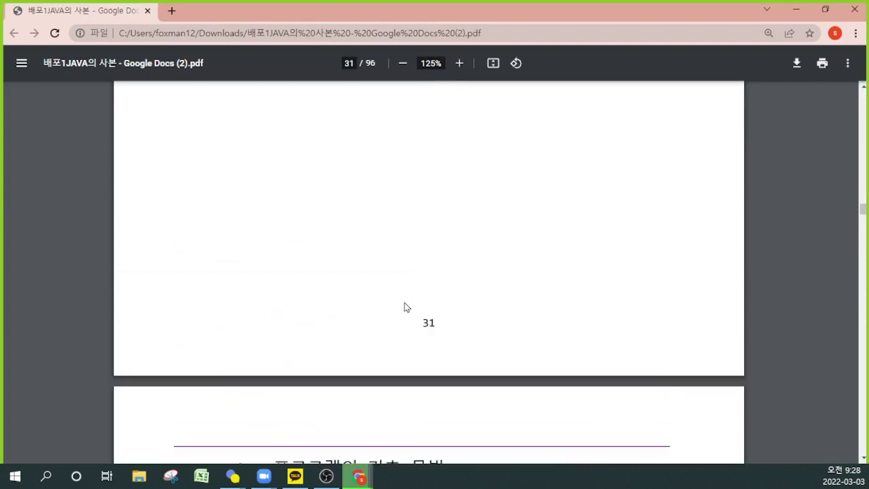
scroll(403, 307, "down", 7)
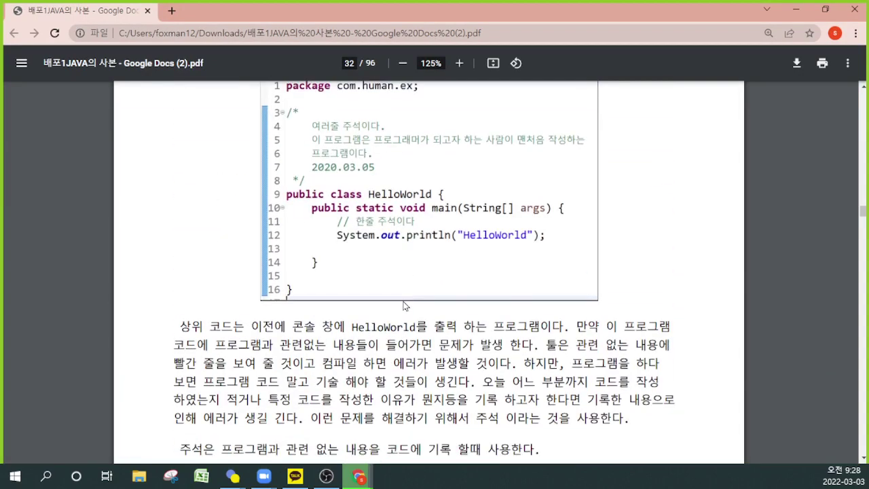
scroll(403, 307, "up", 3)
scroll(403, 306, "down", 2)
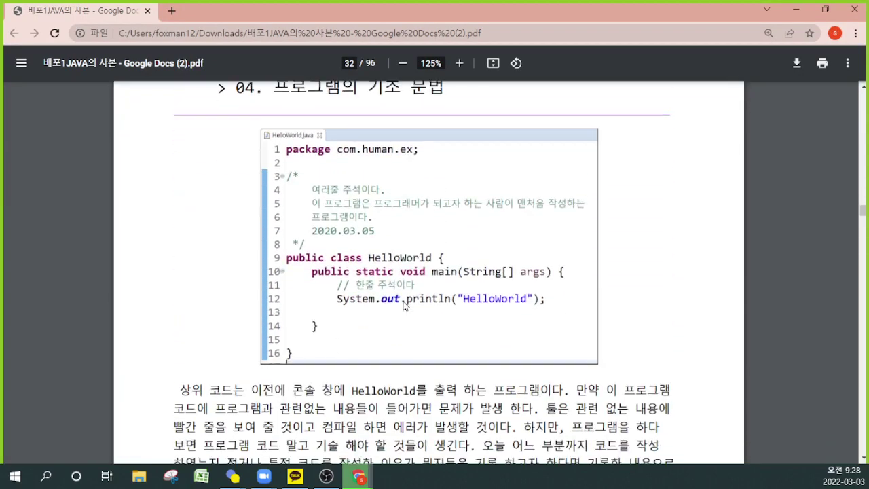
scroll(404, 307, "up", 2)
Look back over the bug and debugging definitions on page 31 and the computer structure diagram on page 30
scroll(403, 306, "up", 8)
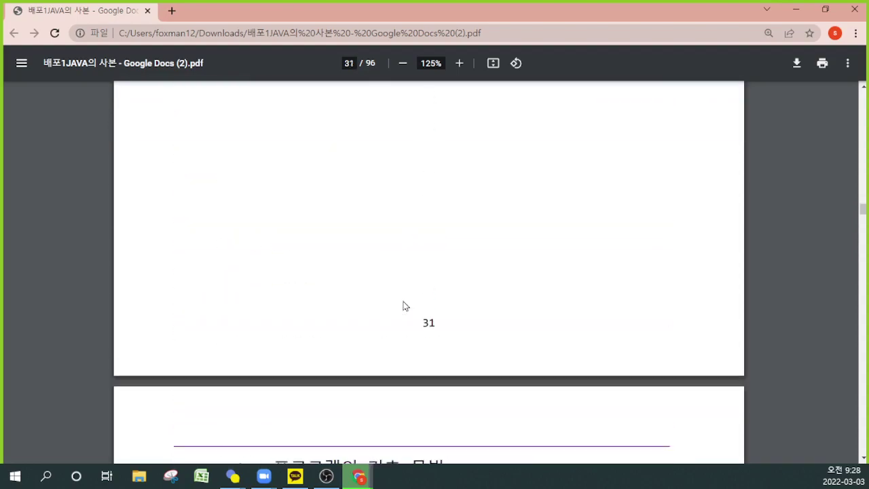
scroll(403, 307, "up", 3)
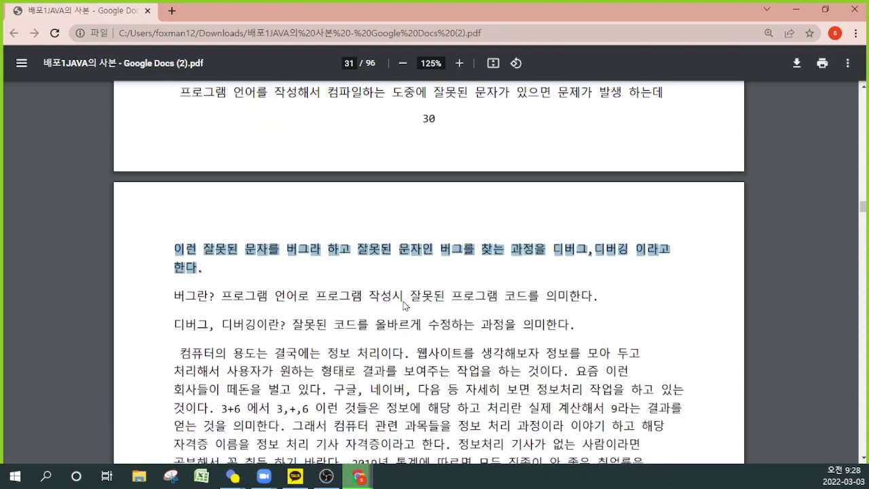
scroll(403, 307, "up", 14)
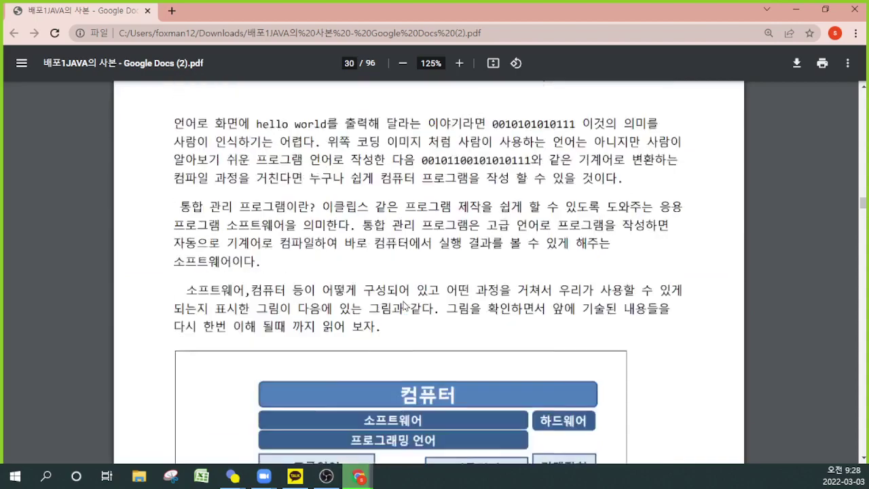
scroll(403, 306, "up", 3)
scroll(400, 295, "down", 12)
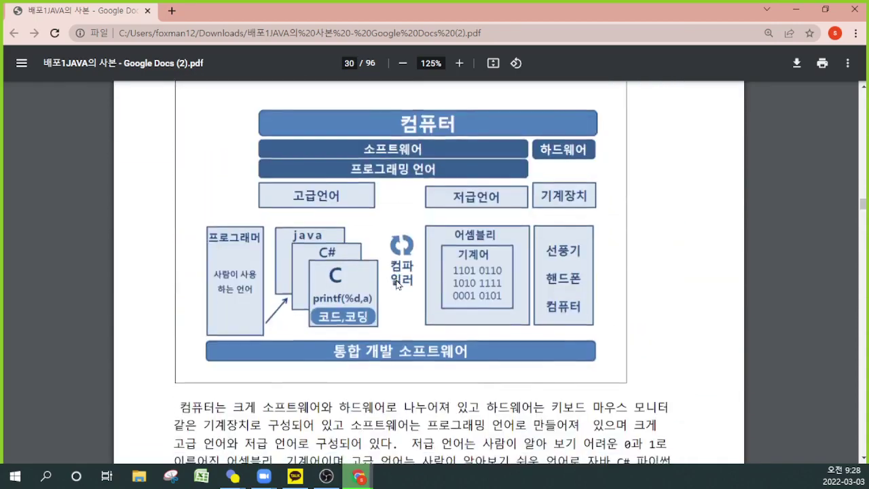
scroll(399, 283, "down", 3)
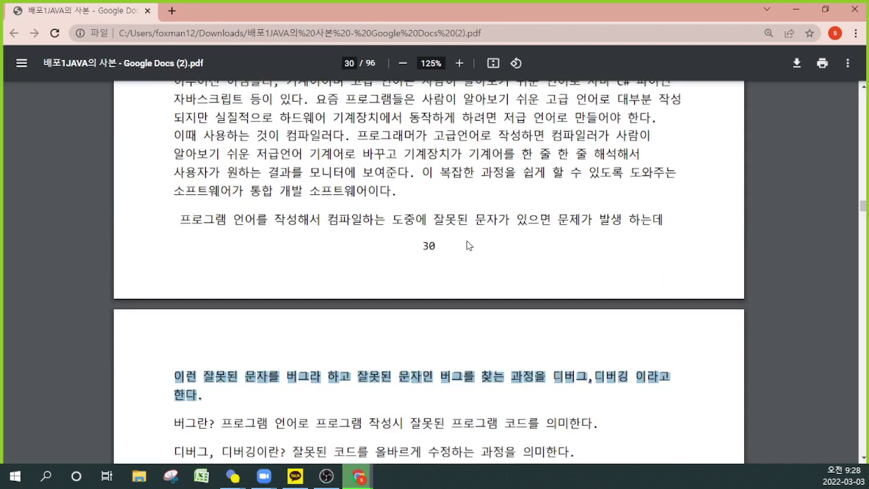
Handwrite the statement System.out.println("H w"); in red across the text near the end of page 30
mouse_move(239, 99)
left_mouse_down()
mouse_move(223, 96)
mouse_move(243, 123)
mouse_move(219, 136)
left_mouse_up()
left_click_drag(257, 114, 284, 111)
mouse_move(281, 89)
left_mouse_down()
mouse_move(301, 115)
mouse_move(322, 124)
mouse_move(396, 116)
left_mouse_up()
left_click_drag(401, 93, 402, 124)
mouse_move(393, 105)
left_mouse_down()
mouse_move(439, 118)
mouse_move(425, 142)
left_mouse_up()
left_click_drag(428, 110, 454, 113)
mouse_move(462, 118)
left_mouse_down()
mouse_move(470, 106)
mouse_move(516, 124)
left_mouse_up()
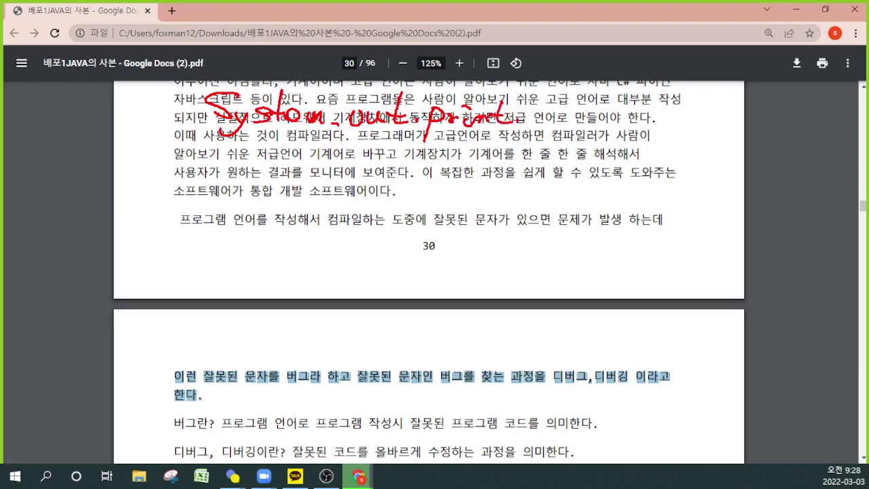
mouse_move(527, 88)
left_mouse_down()
mouse_move(518, 122)
mouse_move(544, 125)
left_mouse_up()
left_click_drag(578, 89, 585, 128)
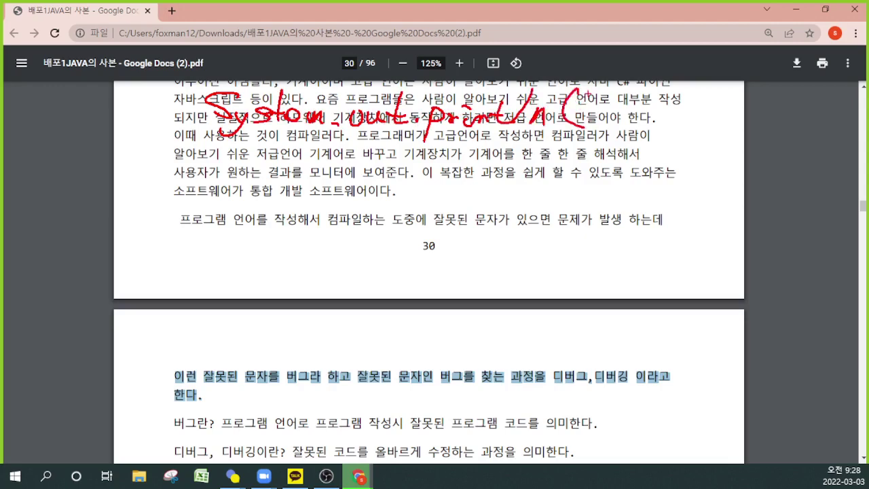
mouse_move(604, 96)
left_mouse_down()
mouse_move(604, 110)
mouse_move(634, 122)
mouse_move(654, 108)
mouse_move(653, 125)
mouse_move(722, 103)
mouse_move(749, 120)
left_mouse_up()
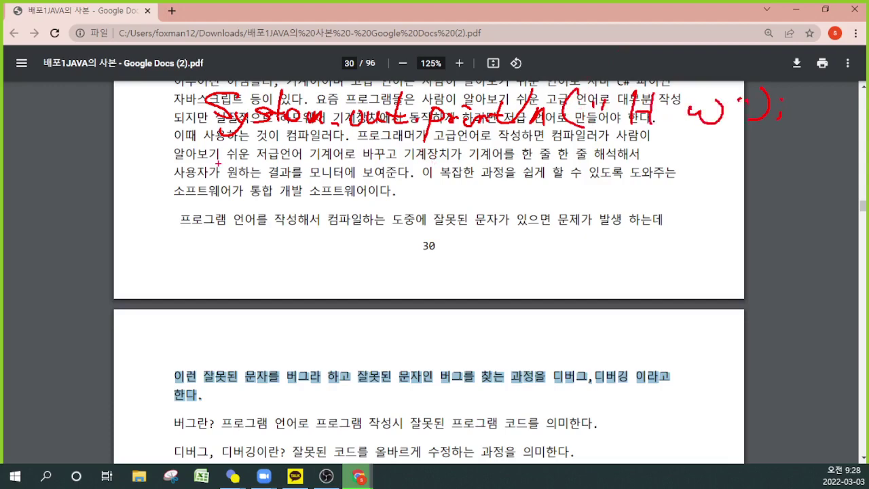
Handwrite an abbreviated second statement underneath, with a circled X below the circled ln of the first, and clear all annotations
mouse_move(234, 160)
left_mouse_down()
mouse_move(215, 193)
mouse_move(224, 197)
left_mouse_up()
mouse_move(264, 171)
left_mouse_down()
mouse_move(249, 187)
mouse_move(280, 176)
left_mouse_up()
mouse_move(272, 156)
left_mouse_down()
mouse_move(274, 189)
mouse_move(297, 179)
left_mouse_up()
left_click_drag(371, 182, 386, 175)
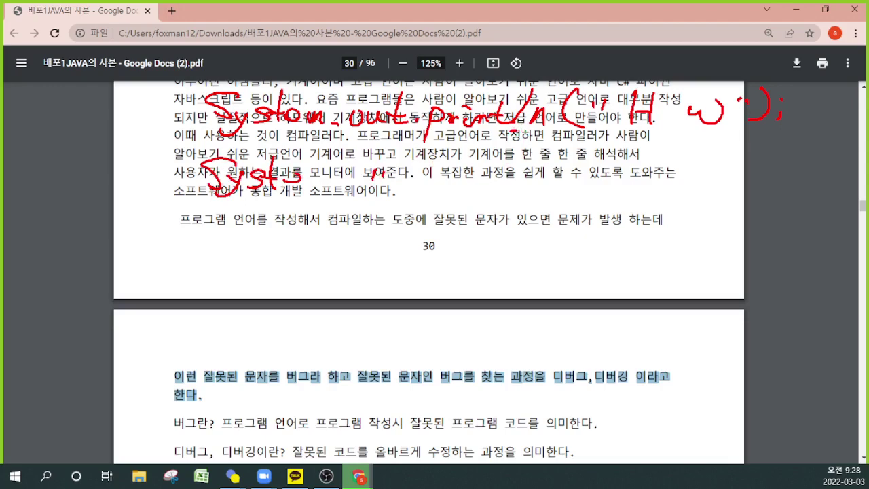
left_click_drag(542, 161, 519, 188)
left_click_drag(521, 163, 545, 189)
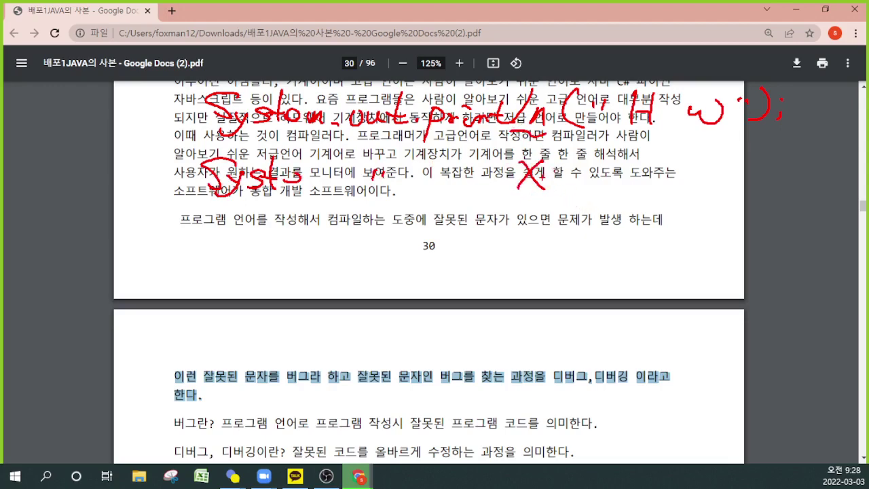
mouse_move(523, 144)
left_mouse_down()
mouse_move(538, 140)
mouse_move(503, 144)
mouse_move(547, 194)
left_mouse_up()
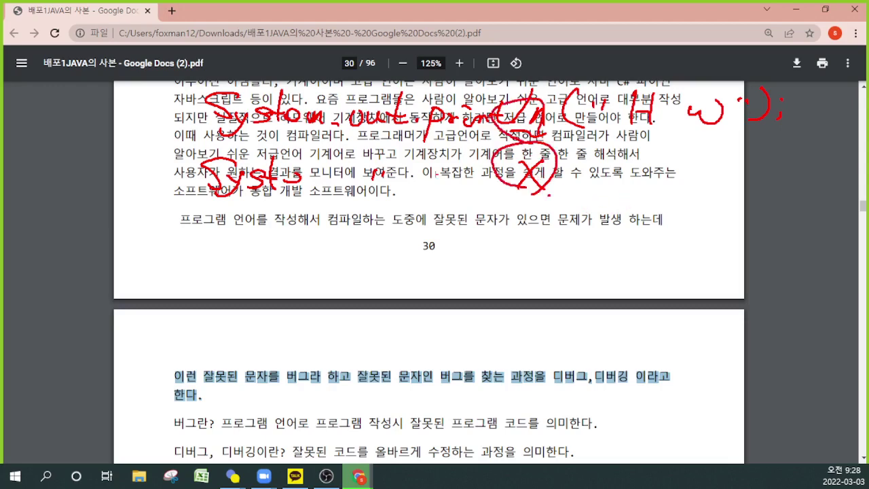
key("Escape")
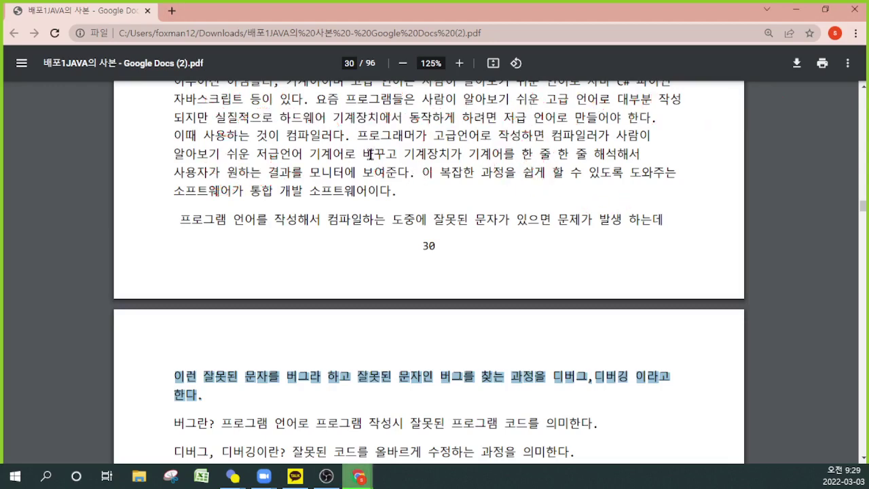
Start a red handwritten list over page 30 with the entries 1. if문 and 2. else if문
key("ctrl+2")
left_click_drag(165, 116, 174, 146)
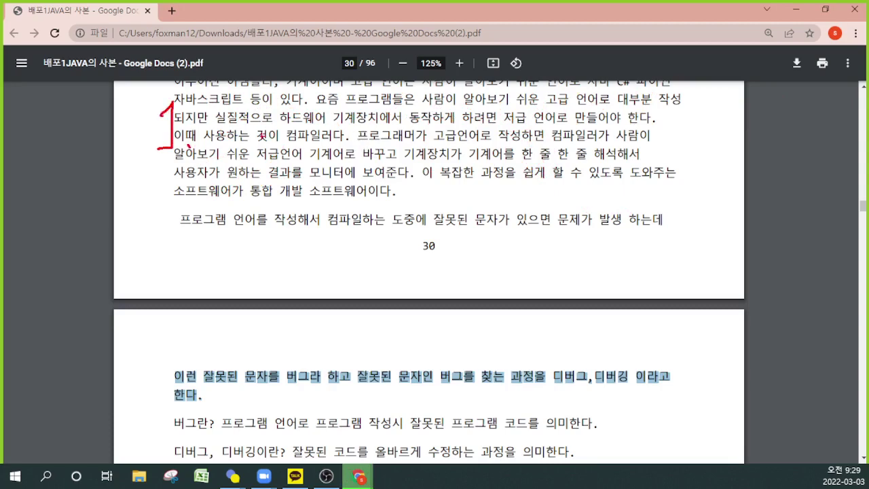
mouse_move(249, 107)
left_mouse_down()
mouse_move(261, 139)
mouse_move(265, 87)
mouse_move(267, 144)
mouse_move(307, 109)
mouse_move(304, 139)
left_mouse_up()
mouse_move(292, 132)
left_mouse_down()
mouse_move(293, 145)
mouse_move(321, 140)
left_mouse_up()
mouse_move(151, 196)
left_mouse_down()
mouse_move(170, 217)
mouse_move(187, 216)
left_mouse_up()
left_click(192, 216)
mouse_move(279, 216)
left_mouse_down()
mouse_move(264, 211)
mouse_move(296, 216)
mouse_move(319, 204)
mouse_move(395, 196)
mouse_move(392, 218)
left_mouse_up()
mouse_move(404, 205)
left_mouse_down()
mouse_move(420, 204)
mouse_move(406, 221)
left_mouse_up()
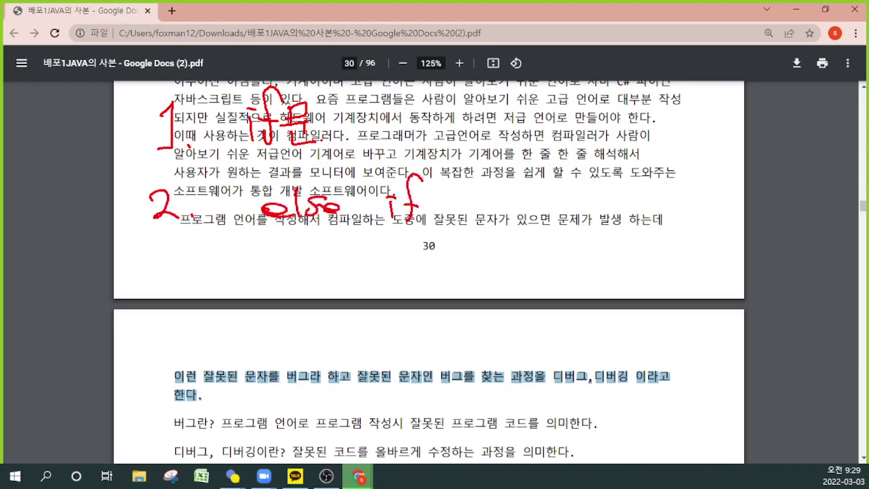
mouse_move(427, 193)
left_mouse_down()
mouse_move(447, 197)
mouse_move(450, 221)
left_mouse_up()
Renumber the else if문 entry to 3, write if else문 below it as entry 2, and add 4. switch
mouse_move(160, 270)
left_mouse_down()
mouse_move(175, 272)
mouse_move(164, 287)
left_mouse_up()
left_click(203, 286)
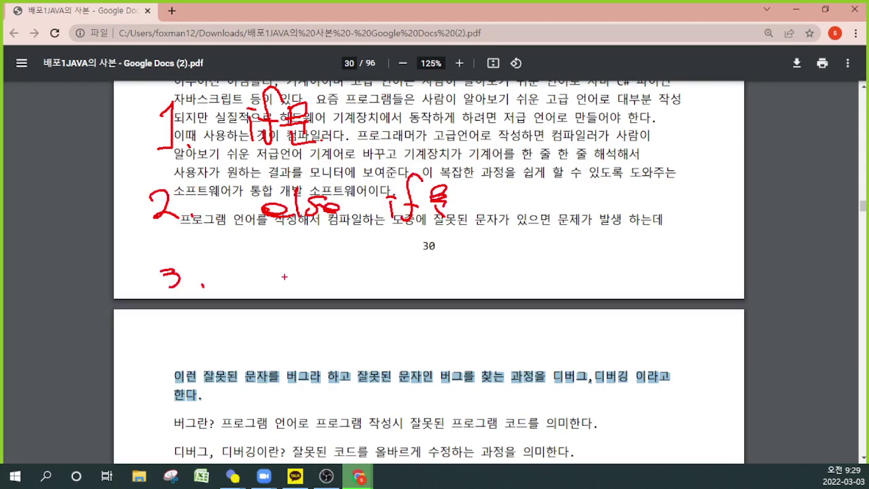
left_click_drag(277, 261, 286, 261)
mouse_move(169, 217)
left_mouse_down()
mouse_move(167, 262)
mouse_move(188, 288)
left_mouse_up()
mouse_move(279, 272)
left_mouse_down()
mouse_move(294, 275)
mouse_move(325, 252)
mouse_move(384, 280)
mouse_move(407, 258)
mouse_move(433, 288)
mouse_move(474, 268)
mouse_move(468, 297)
left_mouse_up()
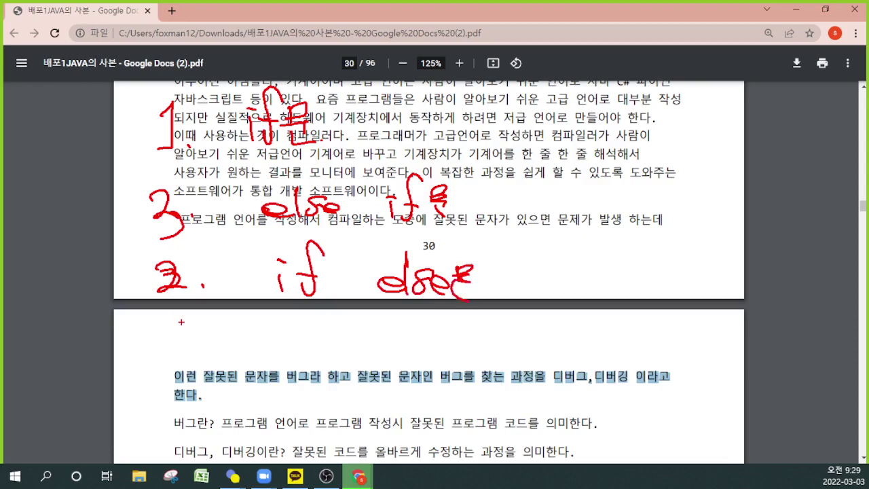
mouse_move(174, 333)
left_mouse_down()
mouse_move(155, 348)
mouse_move(201, 358)
mouse_move(299, 337)
mouse_move(303, 357)
mouse_move(334, 339)
mouse_move(340, 355)
mouse_move(357, 332)
mouse_move(410, 361)
left_mouse_up()
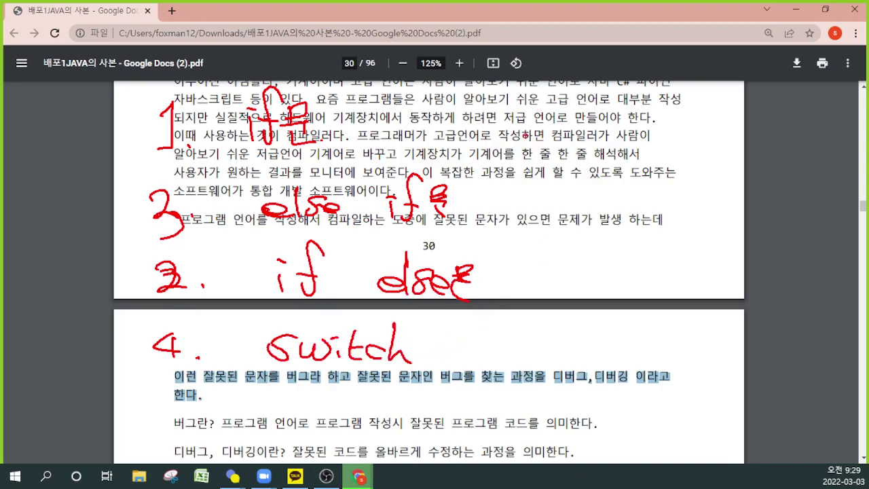
Draw a red bracket along the right side of the four list entries and handwrite a label beside it
mouse_move(491, 101)
left_mouse_down()
mouse_move(527, 102)
mouse_move(533, 300)
mouse_move(517, 354)
left_mouse_up()
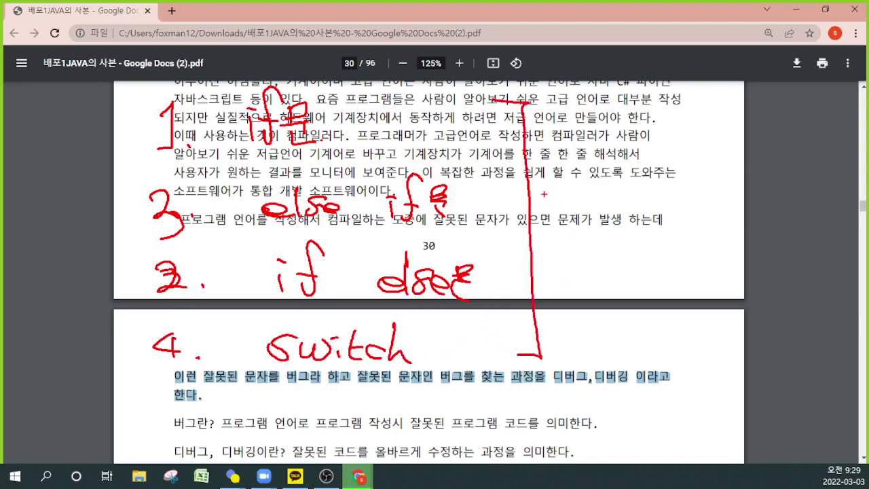
left_click_drag(528, 194, 555, 181)
mouse_move(611, 142)
left_mouse_down()
mouse_move(591, 160)
mouse_move(610, 189)
left_mouse_up()
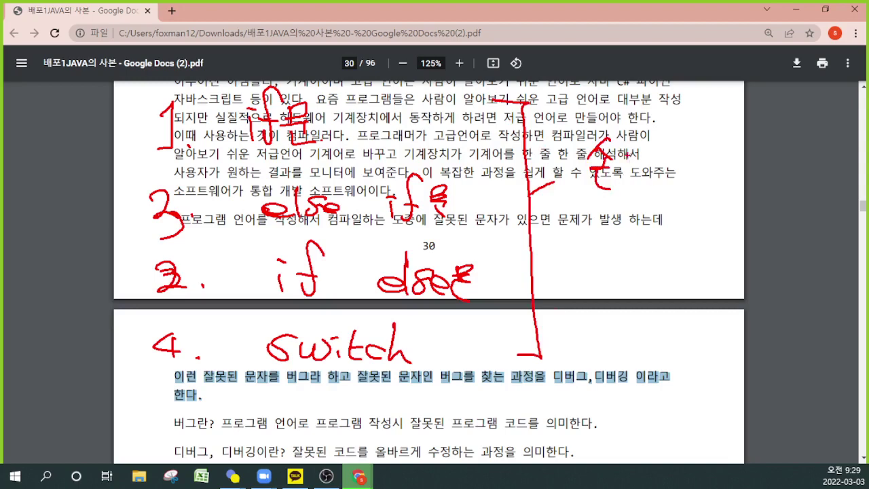
mouse_move(623, 140)
left_mouse_down()
mouse_move(649, 144)
mouse_move(626, 164)
mouse_move(681, 140)
mouse_move(691, 166)
left_mouse_up()
left_click_drag(675, 175, 660, 184)
mouse_move(681, 141)
left_mouse_down()
mouse_move(680, 180)
mouse_move(678, 170)
left_mouse_up()
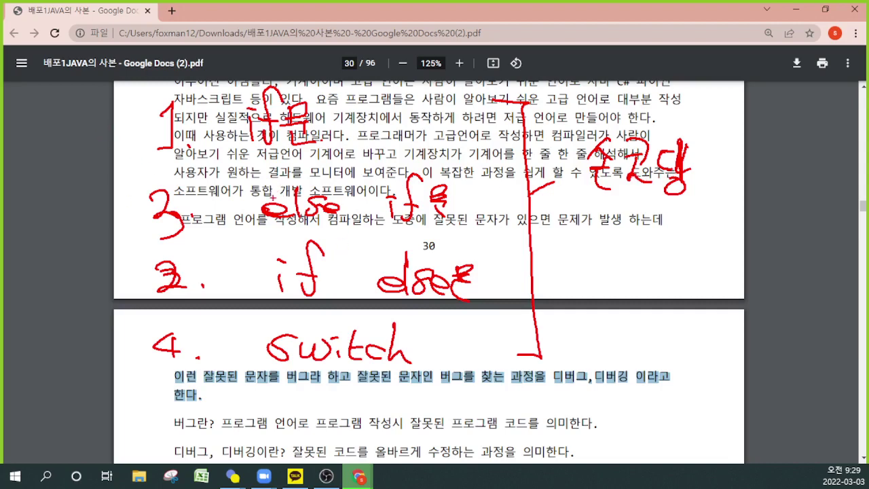
Underline the four list entries and join entries 1 through 4 with a red bracket along the list's left side
left_click_drag(256, 176, 327, 174)
left_click_drag(273, 221, 467, 223)
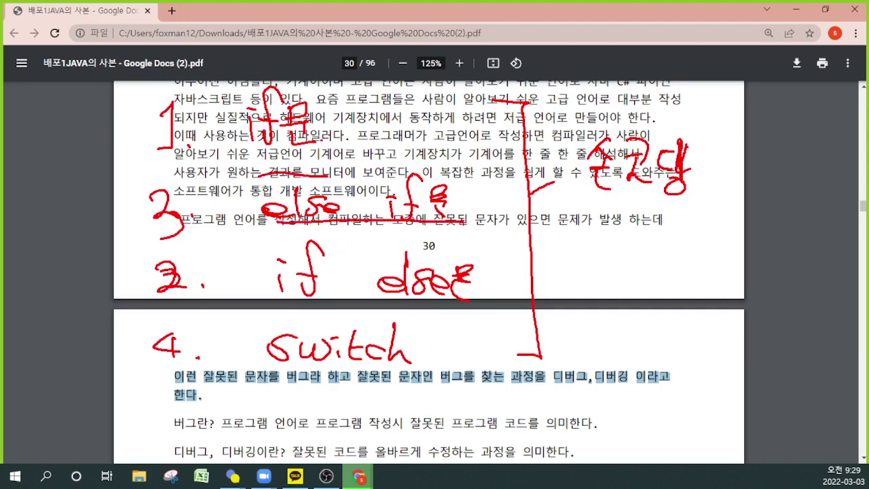
left_click_drag(294, 292, 478, 294)
left_click_drag(288, 370, 408, 368)
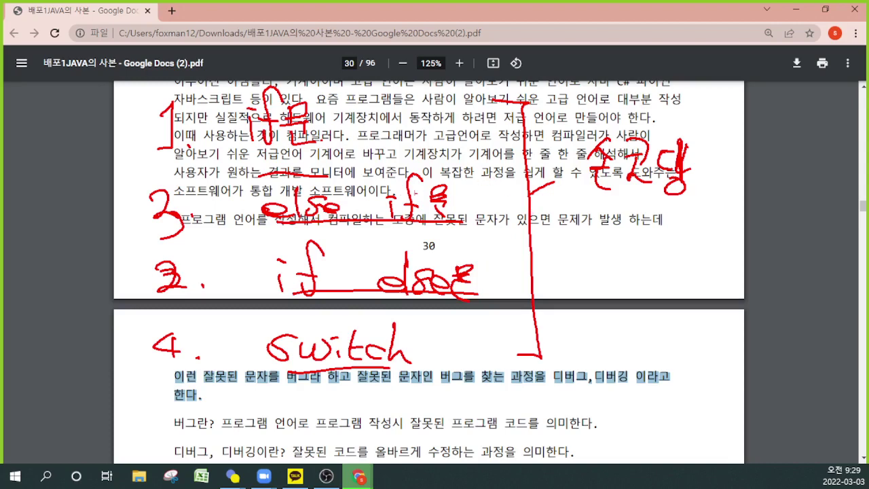
mouse_move(111, 127)
left_mouse_down()
mouse_move(84, 178)
mouse_move(86, 223)
left_mouse_up()
mouse_move(86, 258)
left_mouse_down()
mouse_move(86, 320)
mouse_move(154, 325)
left_mouse_up()
left_click_drag(87, 222, 86, 270)
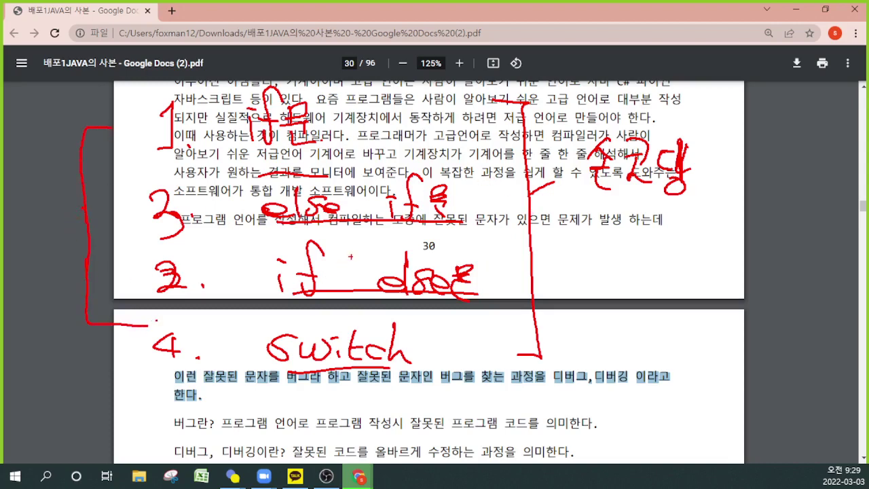
Finish the handwritten note that starts with 20 above the list and clear all annotations from the screen
left_click_drag(620, 53, 625, 57)
left_click_drag(631, 47, 636, 62)
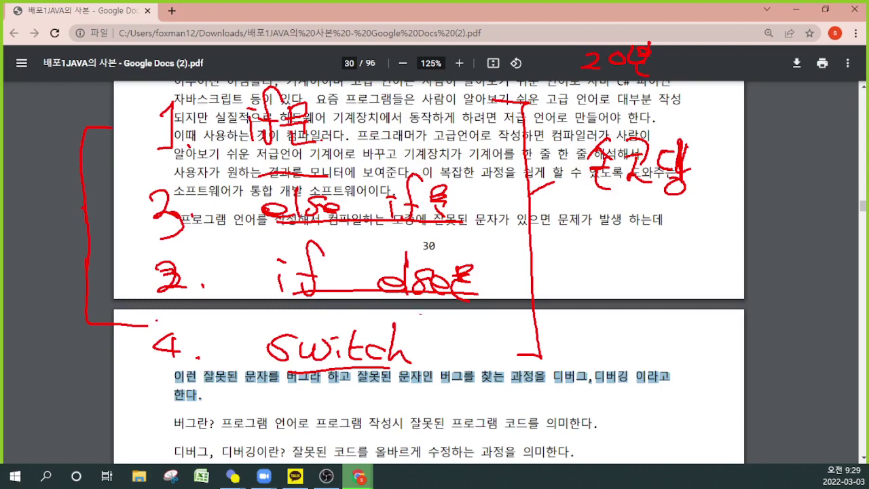
key("e")
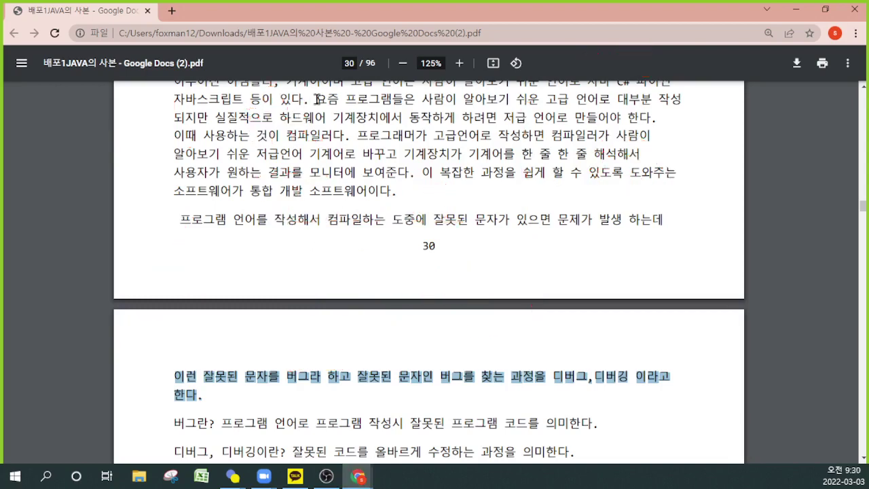
Handwrite an if(조건) statement in red over page 30 with an opening brace and a closing brace below it
mouse_move(247, 105)
left_mouse_down()
mouse_move(257, 124)
mouse_move(278, 90)
mouse_move(258, 138)
left_mouse_up()
mouse_move(299, 107)
left_mouse_down()
mouse_move(286, 129)
mouse_move(303, 138)
left_mouse_up()
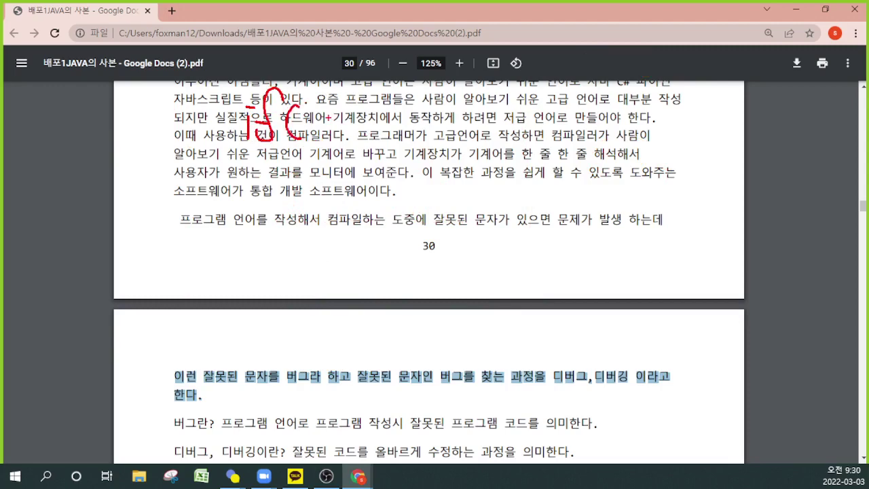
mouse_move(340, 103)
left_mouse_down()
mouse_move(326, 122)
mouse_move(352, 128)
mouse_move(369, 102)
mouse_move(380, 128)
mouse_move(421, 112)
mouse_move(409, 141)
left_mouse_up()
mouse_move(252, 206)
left_mouse_down()
mouse_move(271, 222)
mouse_move(256, 245)
left_mouse_up()
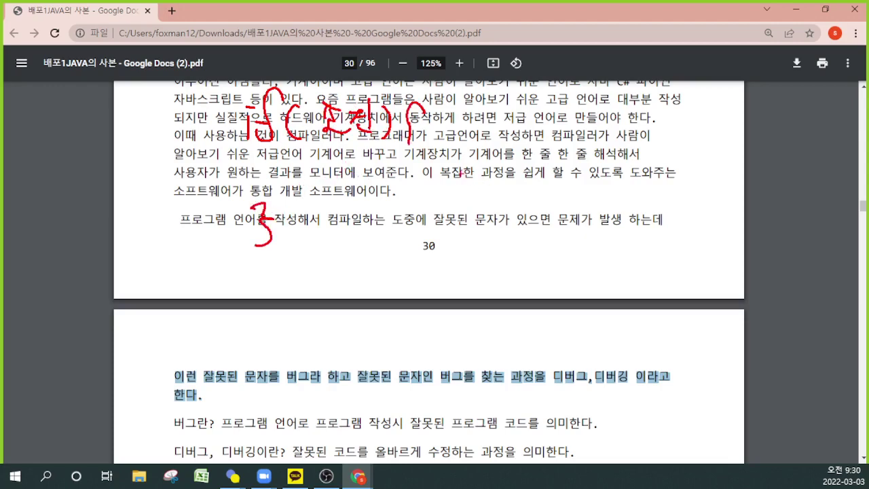
Write true with an O and false with an X inside the if block, and bracket the block along its left side
mouse_move(324, 165)
left_mouse_down()
mouse_move(350, 165)
mouse_move(347, 179)
mouse_move(400, 173)
left_mouse_up()
mouse_move(453, 173)
left_mouse_down()
mouse_move(469, 163)
mouse_move(455, 178)
left_mouse_up()
mouse_move(537, 163)
left_mouse_down()
mouse_move(556, 162)
mouse_move(548, 185)
mouse_move(592, 144)
mouse_move(626, 172)
mouse_move(672, 159)
mouse_move(672, 183)
left_mouse_up()
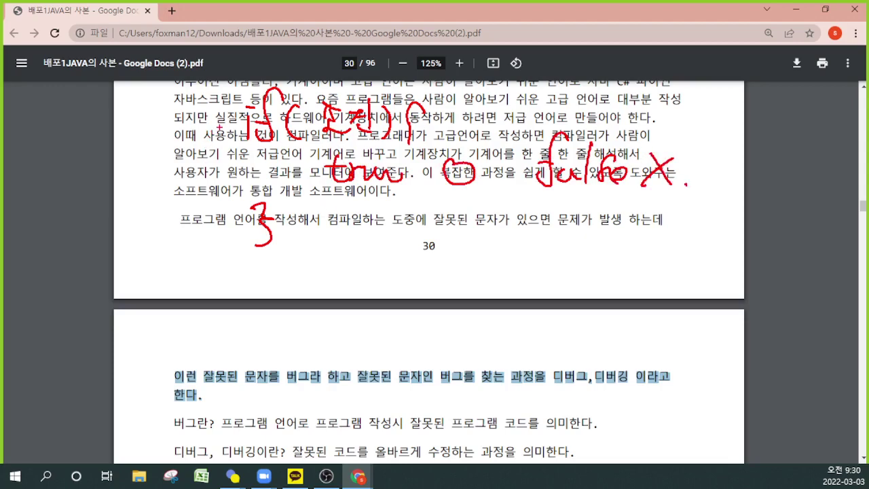
mouse_move(219, 127)
left_mouse_down()
mouse_move(203, 201)
mouse_move(223, 220)
left_mouse_up()
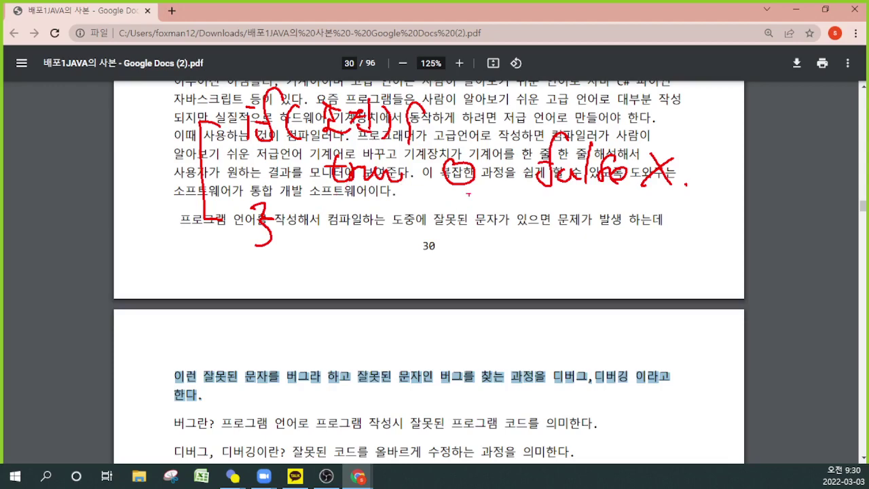
Sketch a stack of short code lines with an arrow and a bracket beside the if example, and clear all annotations
mouse_move(727, 102)
left_mouse_down()
mouse_move(752, 104)
mouse_move(747, 152)
mouse_move(783, 176)
mouse_move(820, 140)
left_mouse_up()
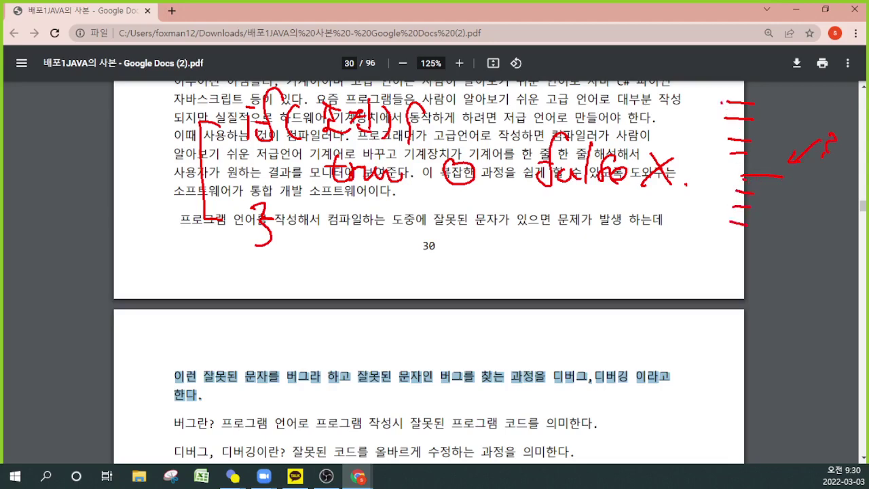
left_click_drag(721, 101, 700, 216)
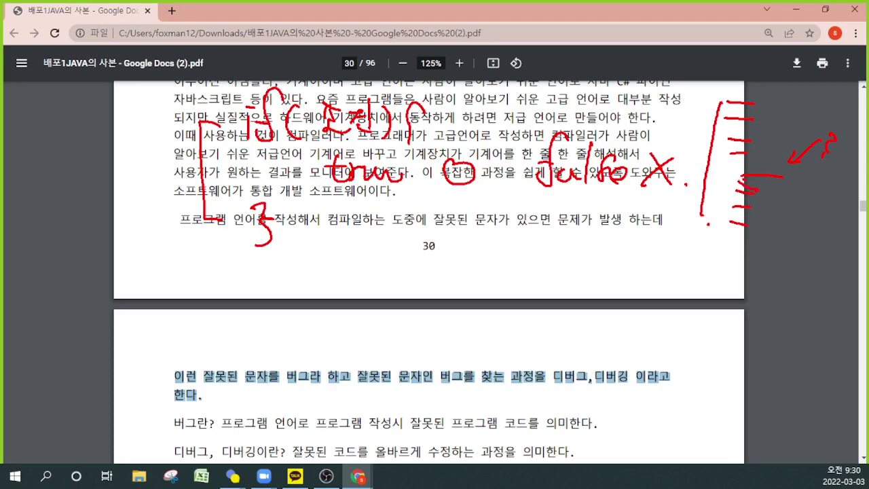
left_click_drag(744, 183, 764, 162)
key("e")
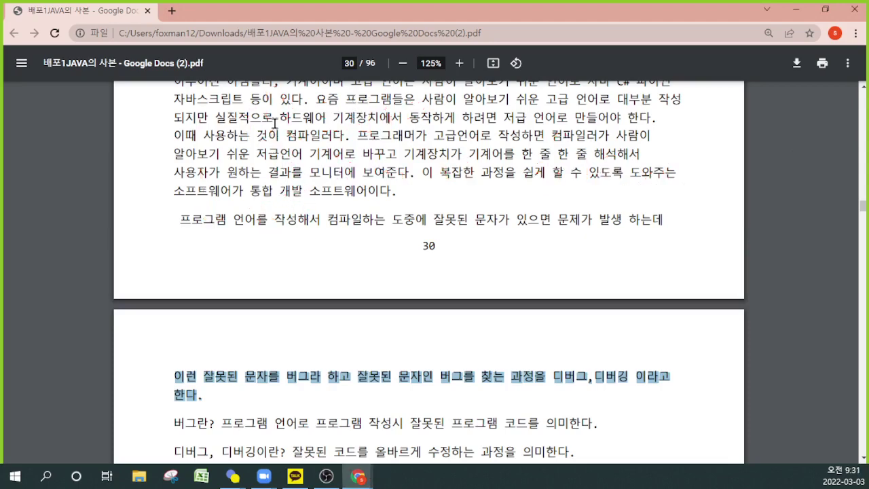
Handwrite the opening line if(조건) { of a new example over the page 30 text
mouse_move(247, 106)
left_mouse_down()
mouse_move(240, 144)
mouse_move(263, 119)
mouse_move(258, 145)
mouse_move(285, 102)
mouse_move(274, 140)
left_mouse_up()
mouse_move(302, 108)
left_mouse_down()
mouse_move(324, 99)
mouse_move(314, 125)
mouse_move(324, 114)
mouse_move(335, 119)
left_mouse_up()
mouse_move(338, 98)
left_mouse_down()
mouse_move(338, 133)
mouse_move(348, 139)
left_mouse_up()
left_click_drag(358, 108, 367, 140)
left_click_drag(414, 105, 399, 121)
left_click_drag(403, 120, 405, 144)
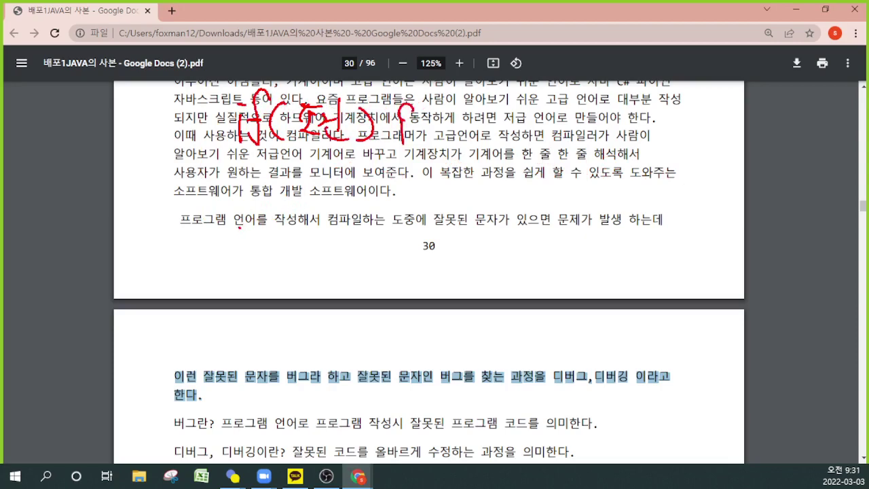
Write } else { below the if line and add the closing brace of the else block
mouse_move(239, 224)
left_mouse_down()
mouse_move(254, 249)
mouse_move(241, 267)
left_mouse_up()
mouse_move(273, 248)
left_mouse_down()
mouse_move(290, 245)
mouse_move(292, 258)
left_mouse_up()
left_click_drag(309, 213, 310, 260)
left_click_drag(336, 230, 320, 257)
mouse_move(339, 249)
left_mouse_down()
mouse_move(350, 243)
mouse_move(347, 257)
left_mouse_up()
mouse_move(385, 224)
left_mouse_down()
mouse_move(373, 239)
mouse_move(375, 258)
left_mouse_up()
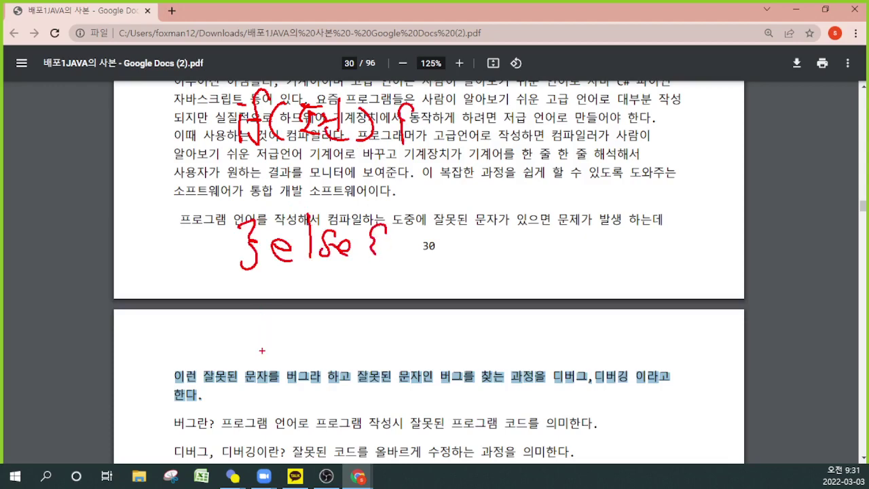
mouse_move(255, 337)
left_mouse_down()
mouse_move(269, 348)
mouse_move(275, 372)
left_mouse_up()
Write true with a circle inside the if block and false with a circle inside the else block
mouse_move(375, 178)
left_mouse_down()
mouse_move(401, 175)
mouse_move(392, 166)
mouse_move(411, 183)
mouse_move(448, 179)
mouse_move(451, 187)
left_mouse_up()
mouse_move(523, 166)
left_mouse_down()
mouse_move(504, 178)
mouse_move(527, 162)
mouse_move(507, 184)
left_mouse_up()
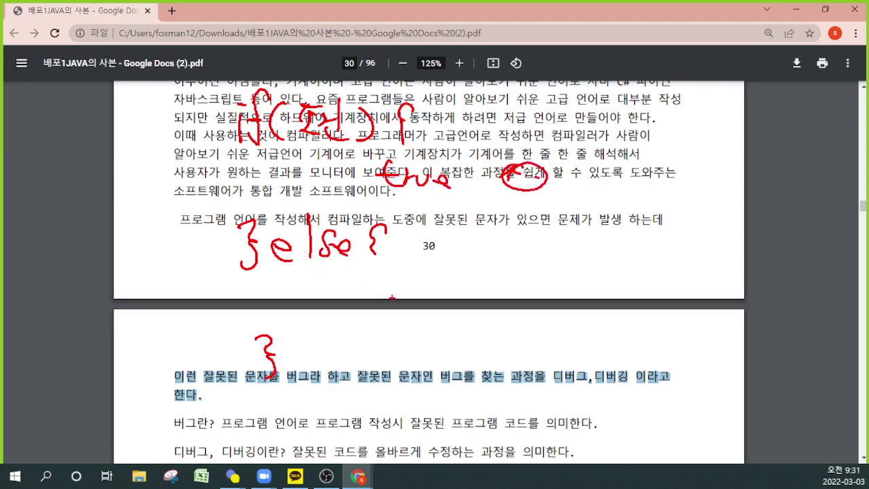
mouse_move(406, 284)
left_mouse_down()
mouse_move(390, 319)
mouse_move(432, 318)
left_mouse_up()
mouse_move(435, 286)
left_mouse_down()
mouse_move(440, 323)
mouse_move(554, 311)
mouse_move(536, 291)
left_mouse_up()
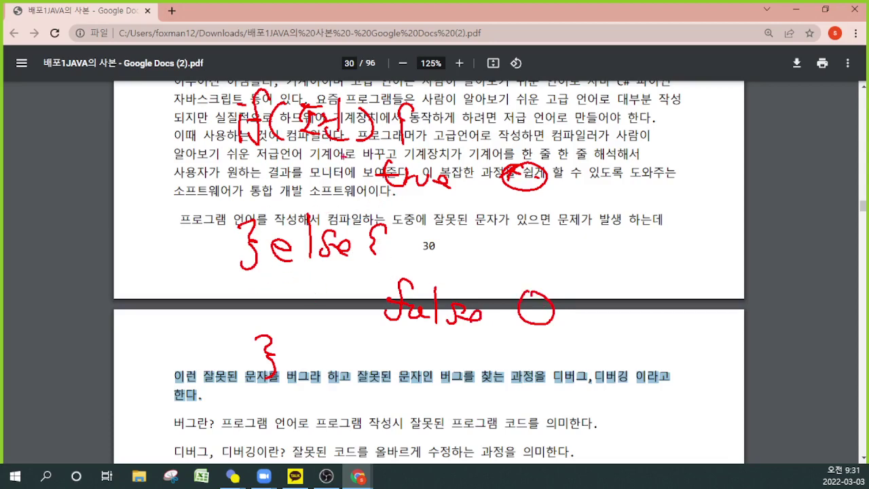
Circle the condition, underline the true and false results, retrace the block braces, and clear all annotations
mouse_move(344, 156)
left_mouse_down()
mouse_move(285, 144)
mouse_move(360, 102)
mouse_move(311, 145)
left_mouse_up()
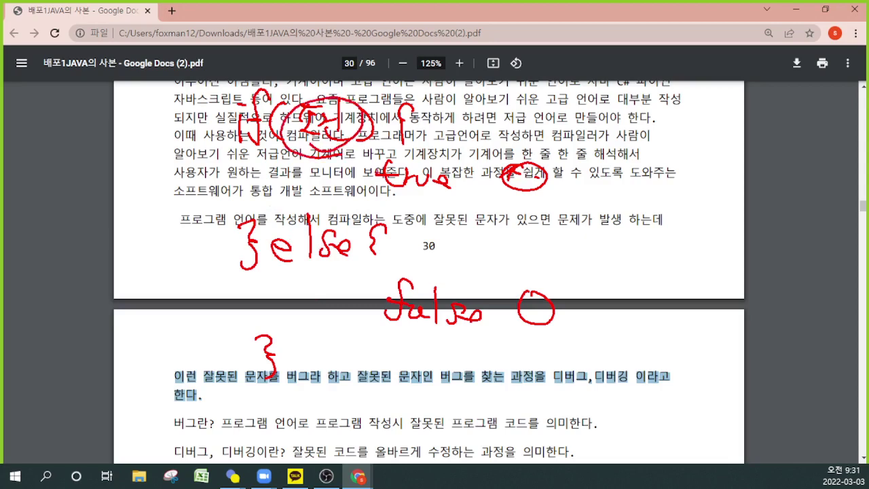
left_click_drag(372, 199, 552, 203)
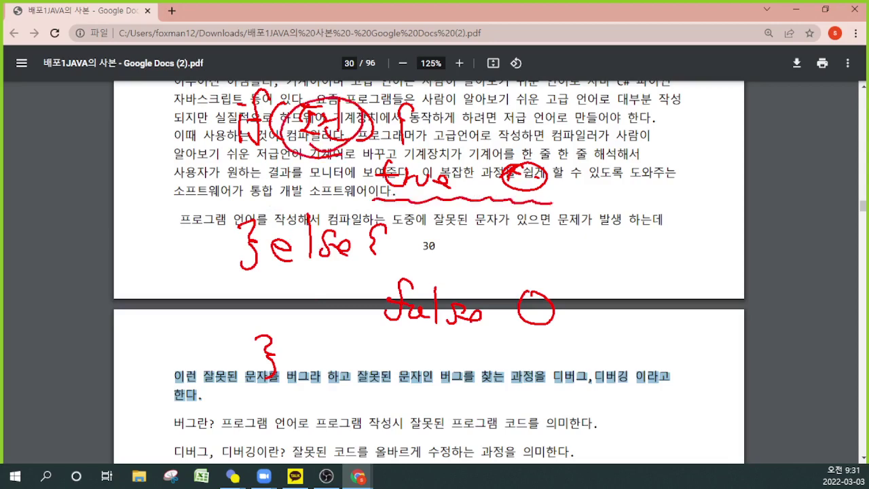
mouse_move(417, 113)
left_mouse_down()
mouse_move(398, 106)
mouse_move(392, 145)
left_mouse_up()
left_click_drag(391, 336, 553, 343)
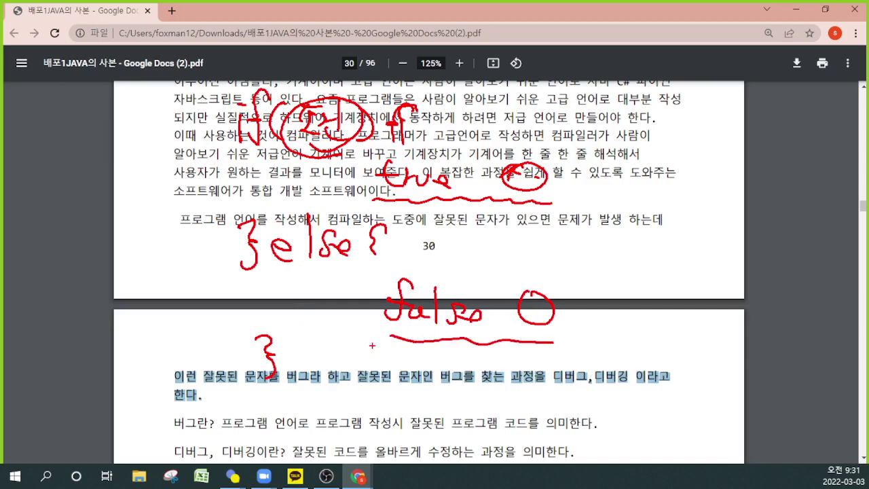
left_click_drag(388, 220, 364, 262)
left_click_drag(260, 334, 271, 367)
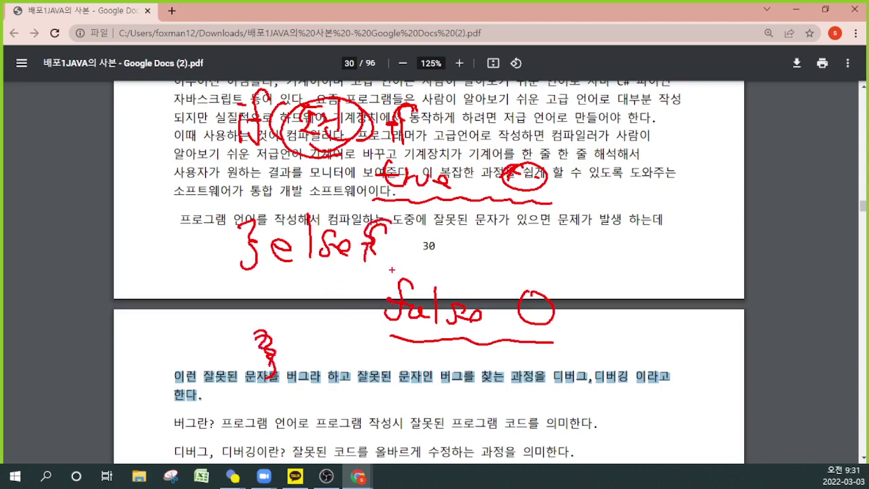
left_click_drag(391, 269, 418, 270)
key("Escape")
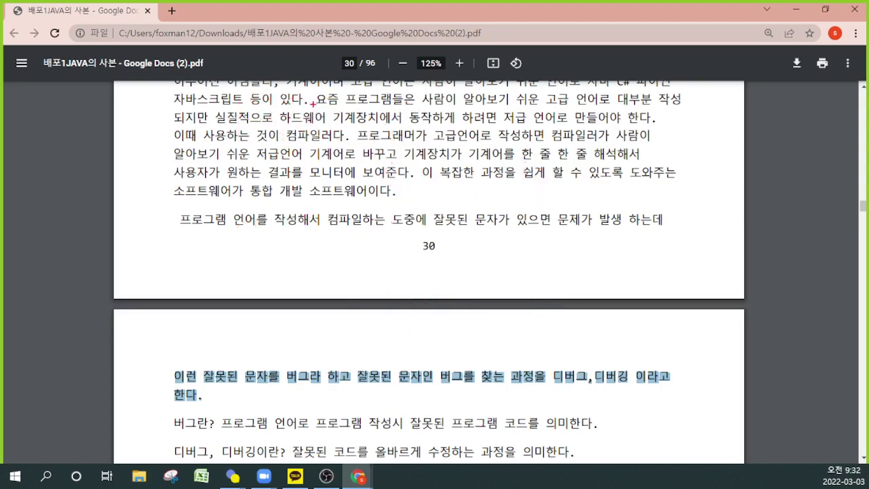
Handwrite if (조건) { as the first line of a multi-branch example near the top of the visible page
mouse_move(287, 95)
left_mouse_down()
mouse_move(284, 131)
mouse_move(320, 87)
mouse_move(303, 133)
left_mouse_up()
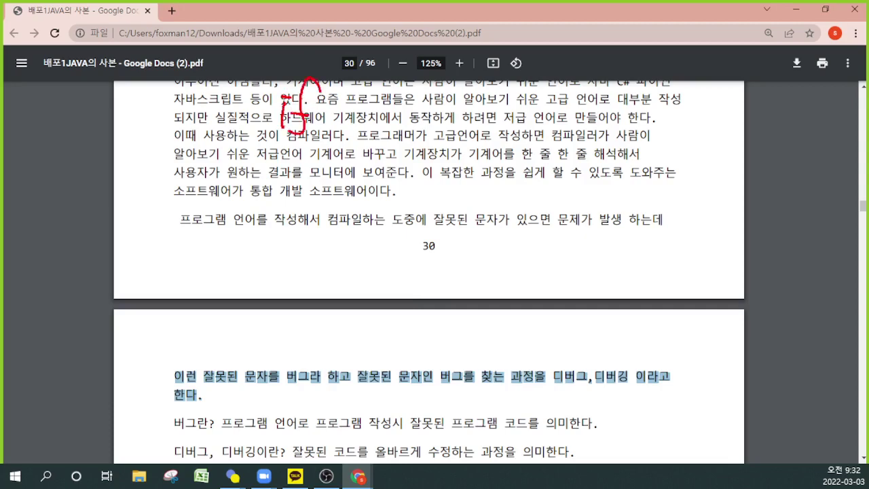
mouse_move(360, 91)
left_mouse_down()
mouse_move(343, 96)
mouse_move(384, 96)
mouse_move(377, 122)
mouse_move(406, 112)
mouse_move(401, 127)
mouse_move(417, 126)
left_mouse_up()
left_click_drag(457, 103, 464, 136)
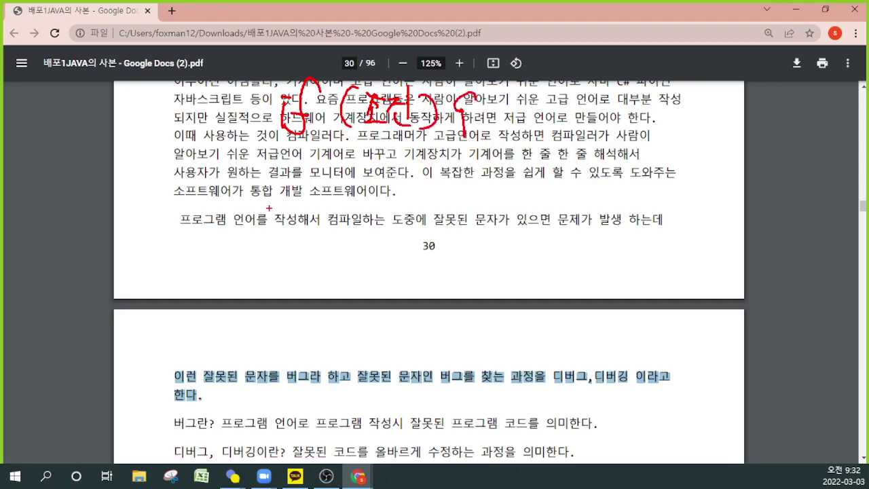
Write } else if (조건) { as the second branch below the if line
mouse_move(278, 191)
left_mouse_down()
mouse_move(291, 195)
mouse_move(275, 243)
left_mouse_up()
mouse_move(326, 204)
left_mouse_down()
mouse_move(348, 230)
mouse_move(380, 217)
mouse_move(385, 230)
left_mouse_up()
left_click_drag(442, 198, 456, 203)
left_click_drag(451, 212, 452, 228)
left_click_drag(464, 207, 467, 209)
left_click_drag(479, 172, 465, 246)
mouse_move(504, 186)
left_mouse_down()
mouse_move(494, 203)
mouse_move(502, 232)
left_mouse_up()
left_click_drag(518, 188, 543, 191)
mouse_move(524, 187)
left_mouse_down()
mouse_move(527, 217)
mouse_move(541, 209)
left_mouse_up()
mouse_move(529, 203)
left_mouse_down()
mouse_move(531, 224)
mouse_move(547, 223)
left_mouse_up()
mouse_move(548, 199)
left_mouse_down()
mouse_move(555, 214)
mouse_move(568, 205)
left_mouse_up()
left_click_drag(570, 183, 575, 229)
left_click_drag(589, 193, 585, 230)
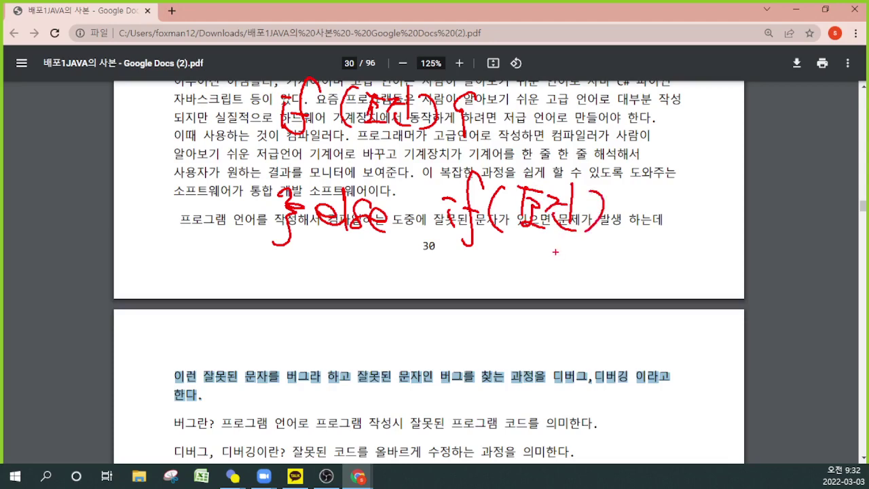
left_click_drag(630, 183, 616, 228)
Add a third branch reading } else if (조건) { below the second one
mouse_move(279, 296)
left_mouse_down()
mouse_move(290, 316)
mouse_move(284, 340)
mouse_move(329, 320)
mouse_move(342, 300)
mouse_move(367, 326)
mouse_move(392, 319)
left_mouse_up()
mouse_move(452, 307)
left_mouse_down()
mouse_move(459, 324)
mouse_move(495, 273)
mouse_move(476, 339)
left_mouse_up()
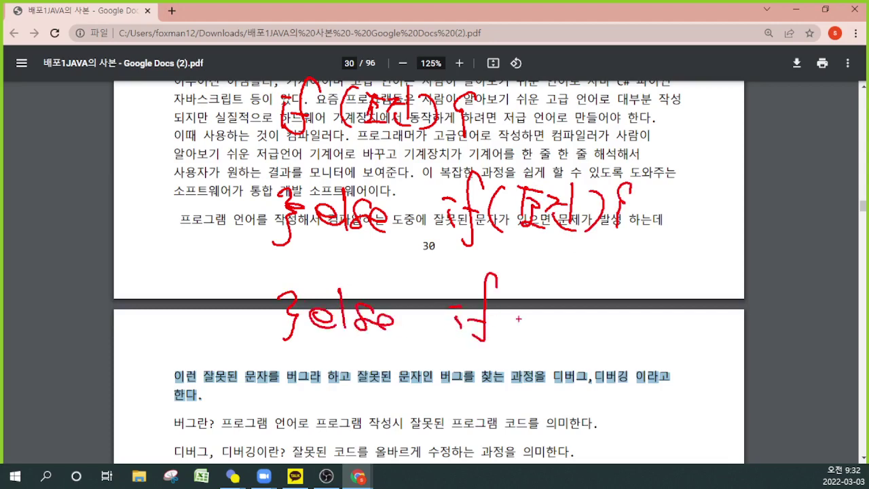
mouse_move(512, 290)
left_mouse_down()
mouse_move(517, 330)
mouse_move(549, 313)
mouse_move(552, 329)
mouse_move(566, 322)
left_mouse_up()
left_click_drag(579, 293, 585, 335)
left_click_drag(600, 292, 604, 334)
left_click_drag(635, 306, 626, 332)
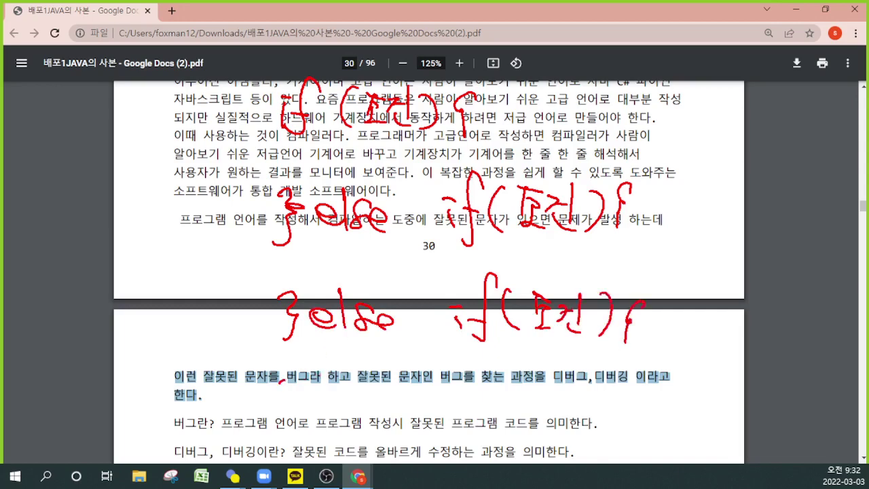
Write } else { as the last branch and close it with a final brace
mouse_move(284, 380)
left_mouse_down()
mouse_move(294, 422)
mouse_move(384, 403)
mouse_move(407, 410)
left_mouse_up()
left_click_drag(446, 389, 435, 427)
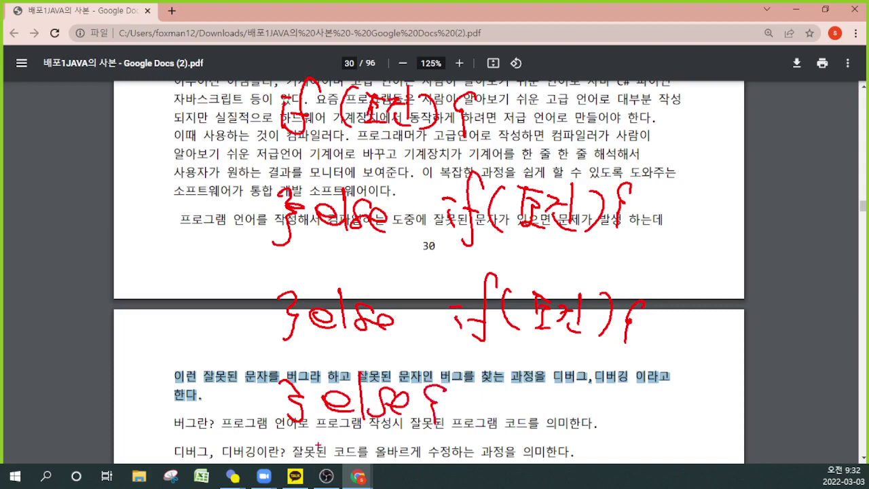
mouse_move(299, 442)
left_mouse_down()
mouse_move(313, 446)
mouse_move(312, 466)
left_mouse_up()
Underline the first condition, number it 1, and write 참: 1 실행 inside its block
mouse_move(364, 135)
left_mouse_down()
mouse_move(400, 136)
mouse_move(405, 159)
mouse_move(397, 176)
mouse_move(390, 170)
left_mouse_up()
left_click_drag(393, 158, 400, 175)
mouse_move(420, 107)
left_mouse_down()
mouse_move(428, 175)
mouse_move(471, 146)
left_mouse_up()
left_click_drag(452, 158, 475, 160)
left_click_drag(463, 155, 475, 173)
left_click_drag(484, 146, 495, 162)
left_click_drag(497, 136, 499, 167)
left_click_drag(508, 134, 505, 164)
Number the two else if conditions 2 and 3, and label the remaining blocks 2 실행, 3 실행 and 4 실행
left_click_drag(580, 190, 577, 221)
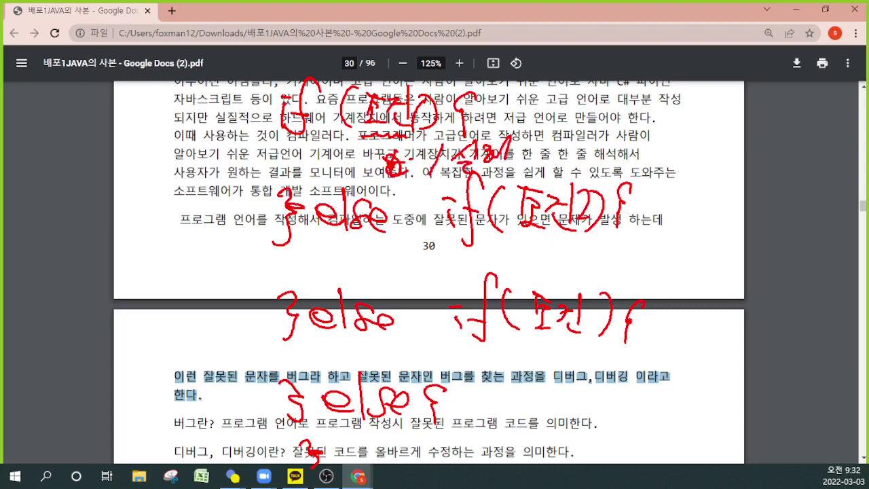
left_click_drag(491, 247, 510, 261)
mouse_move(522, 238)
left_mouse_down()
mouse_move(520, 252)
mouse_move(544, 257)
left_mouse_up()
mouse_move(530, 251)
left_mouse_down()
mouse_move(539, 256)
mouse_move(538, 271)
left_mouse_up()
mouse_move(550, 241)
left_mouse_down()
mouse_move(557, 258)
mouse_move(576, 258)
mouse_move(565, 274)
mouse_move(588, 323)
left_mouse_up()
mouse_move(495, 348)
left_mouse_down()
mouse_move(511, 353)
mouse_move(500, 368)
left_mouse_up()
left_click_drag(527, 347, 538, 353)
mouse_move(542, 333)
left_mouse_down()
mouse_move(544, 371)
mouse_move(564, 361)
left_mouse_up()
left_click_drag(567, 343, 580, 367)
left_click_drag(570, 361, 569, 357)
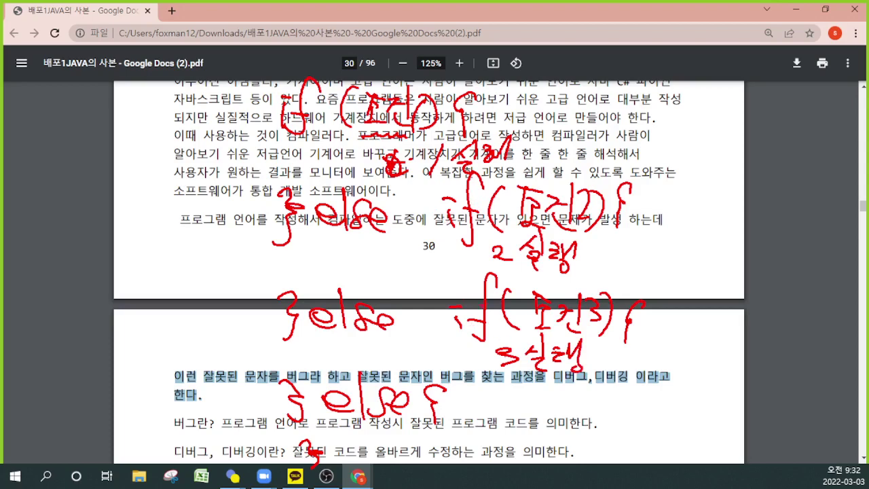
mouse_move(501, 412)
left_mouse_down()
mouse_move(492, 421)
mouse_move(512, 426)
mouse_move(504, 443)
left_mouse_up()
mouse_move(547, 399)
left_mouse_down()
mouse_move(554, 446)
mouse_move(577, 432)
mouse_move(574, 440)
left_mouse_up()
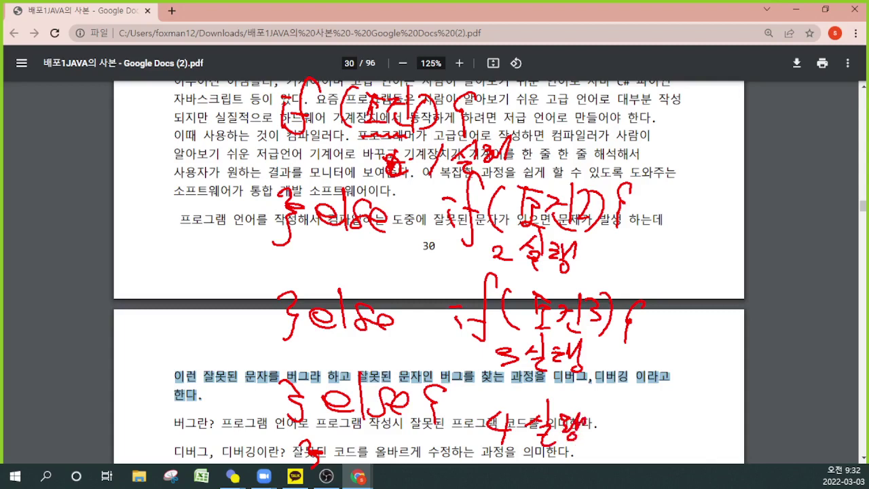
Bracket the whole structure, mark the gaps between branches, circle 조건1, trace a second line inside the bracket, and clear all annotations
mouse_move(253, 135)
left_mouse_down()
mouse_move(207, 333)
mouse_move(235, 399)
left_mouse_up()
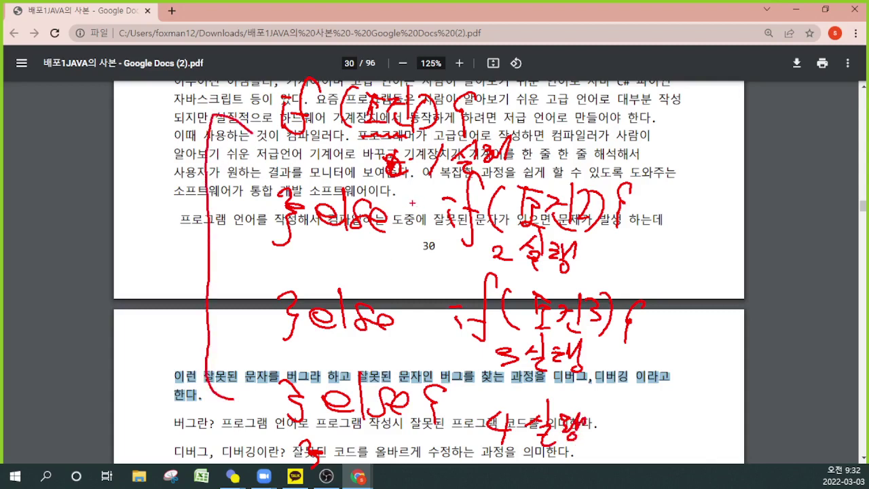
left_click_drag(414, 193, 450, 192)
left_click_drag(410, 278, 448, 284)
left_click_drag(401, 357, 440, 366)
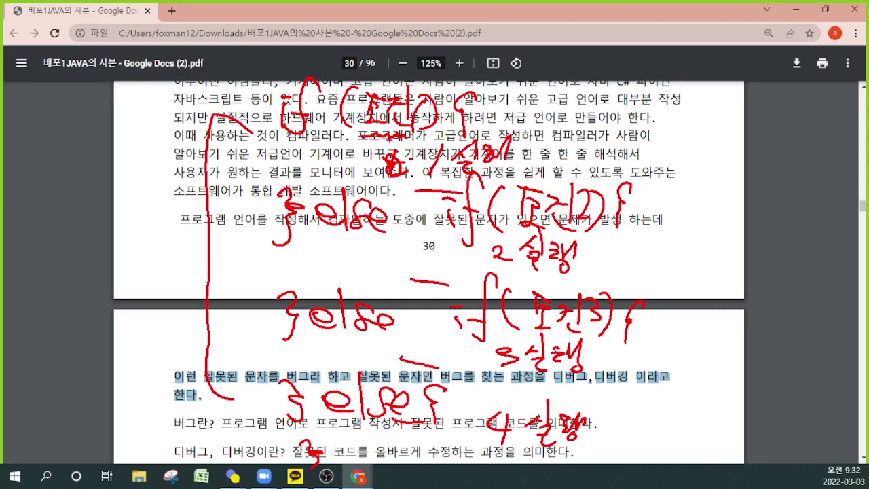
mouse_move(393, 142)
left_mouse_down()
mouse_move(338, 108)
mouse_move(425, 87)
mouse_move(408, 137)
mouse_move(339, 129)
left_mouse_up()
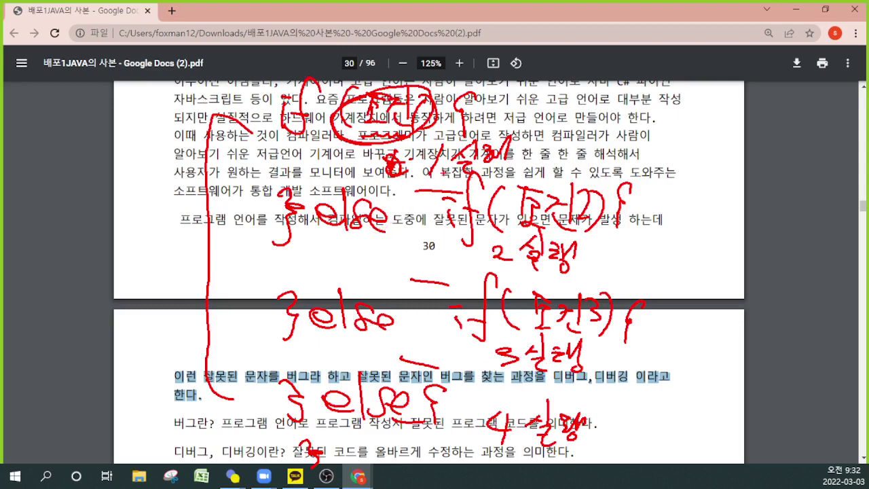
left_click_drag(402, 155, 378, 178)
mouse_move(248, 120)
left_mouse_down()
mouse_move(216, 133)
mouse_move(229, 340)
mouse_move(238, 355)
left_mouse_up()
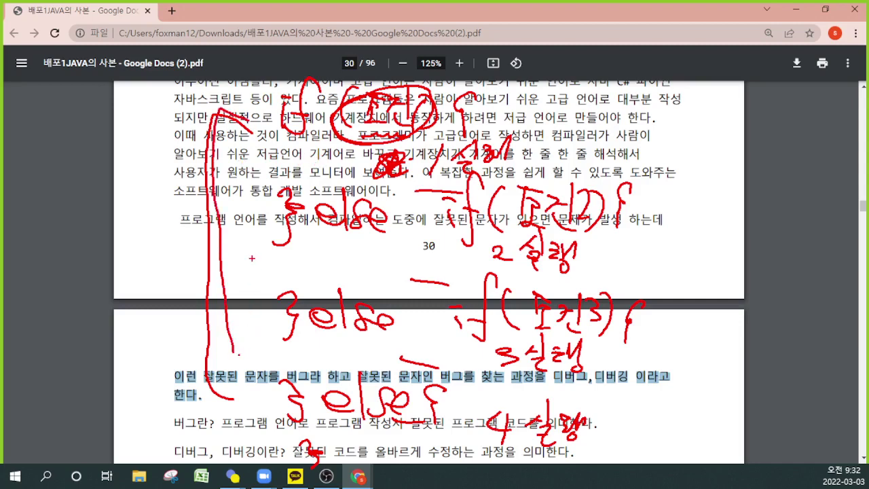
key("e")
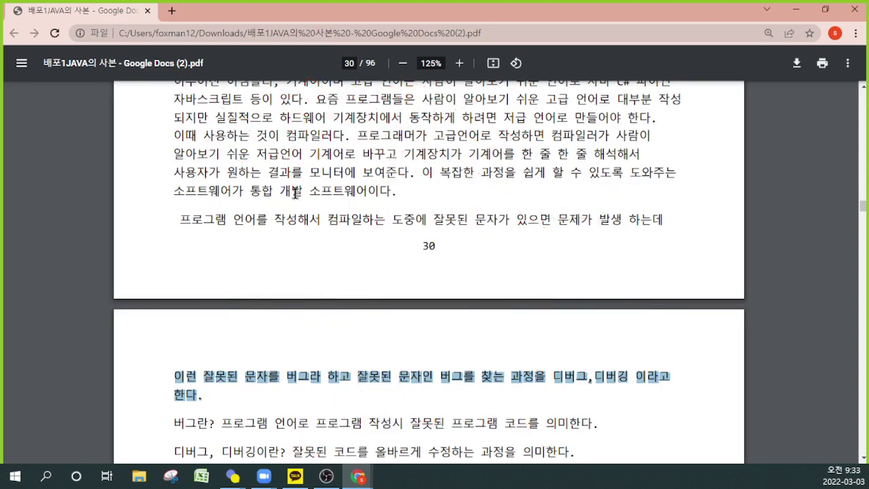
Handwrite switch (값) { over the upper part of page 30 as the statement's opening line
mouse_move(260, 99)
left_mouse_down()
mouse_move(251, 129)
mouse_move(330, 112)
mouse_move(352, 120)
mouse_move(343, 135)
left_mouse_up()
left_click(344, 101)
left_click_drag(372, 120, 371, 140)
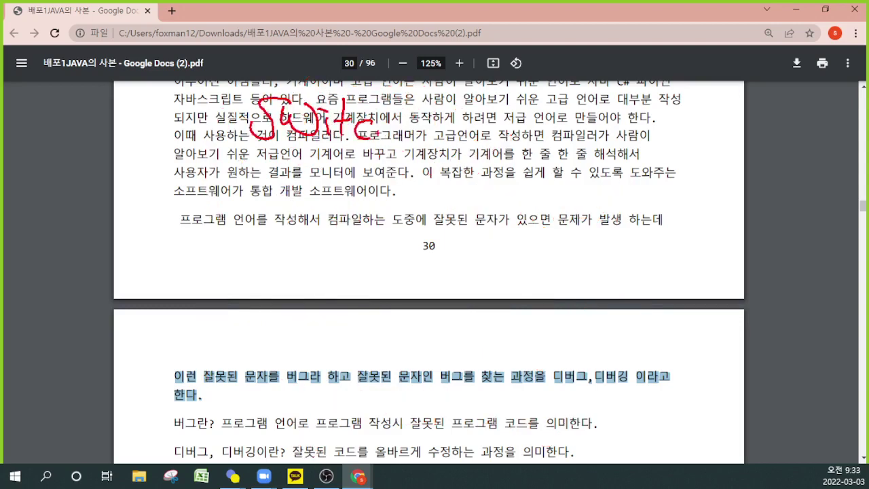
left_click_drag(382, 96, 401, 139)
left_click_drag(442, 102, 441, 143)
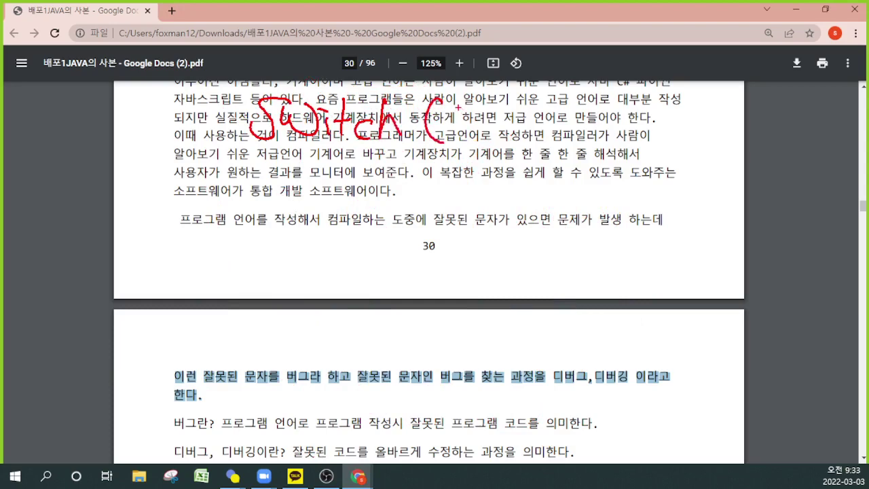
left_click_drag(451, 102, 467, 115)
left_click_drag(471, 89, 475, 126)
left_click_drag(473, 114, 486, 113)
mouse_move(457, 119)
left_mouse_down()
mouse_move(473, 142)
mouse_move(494, 128)
left_mouse_up()
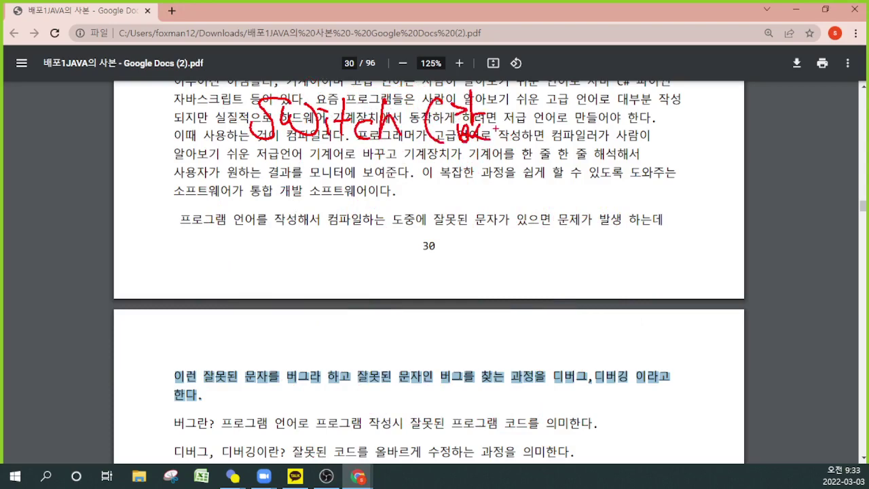
left_click_drag(490, 95, 492, 142)
mouse_move(541, 95)
left_mouse_down()
mouse_move(518, 115)
mouse_move(516, 154)
left_mouse_up()
Handwrite case 값: beneath the switch line
mouse_move(330, 173)
left_mouse_down()
mouse_move(305, 178)
mouse_move(325, 197)
left_mouse_up()
left_click_drag(348, 169, 345, 193)
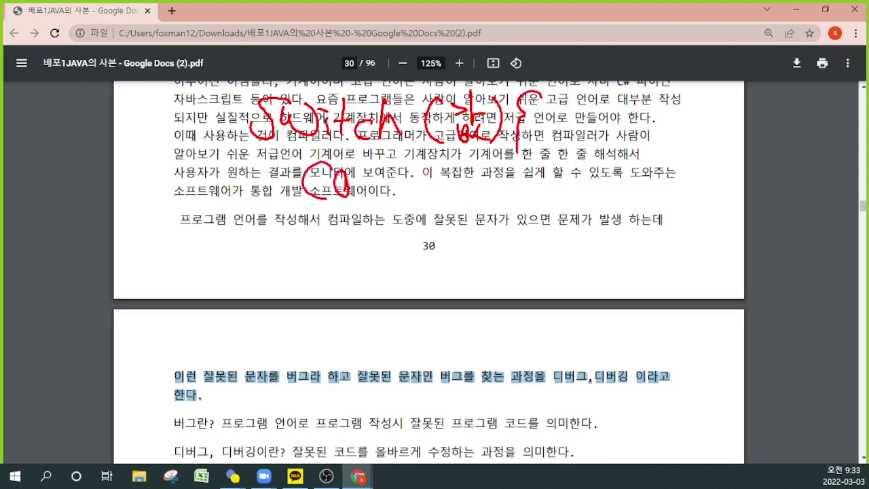
mouse_move(382, 168)
left_mouse_down()
mouse_move(349, 191)
mouse_move(394, 190)
left_mouse_up()
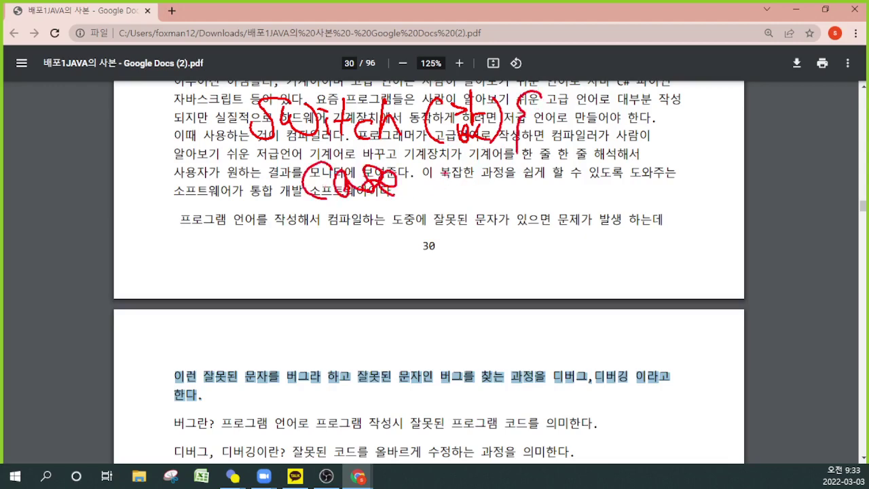
left_click_drag(436, 166, 448, 190)
mouse_move(450, 175)
left_mouse_down()
mouse_move(459, 174)
mouse_move(448, 195)
left_mouse_up()
left_click_drag(454, 189, 464, 200)
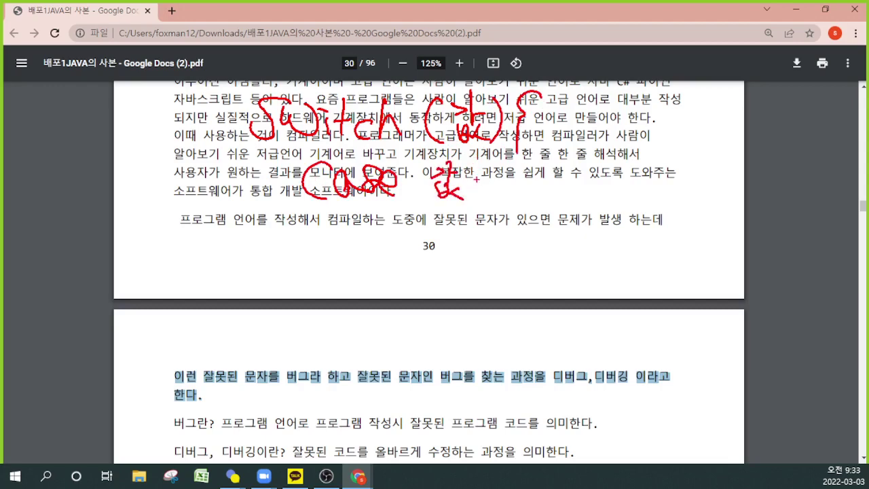
left_click_drag(484, 171, 488, 175)
left_click_drag(487, 181, 485, 197)
Write break below the case, mark its statement area with slashes and a wavy line, connect case to break, and add continuation dots
mouse_move(313, 253)
left_mouse_down()
mouse_move(330, 279)
mouse_move(400, 285)
left_mouse_up()
left_click_drag(403, 280, 424, 286)
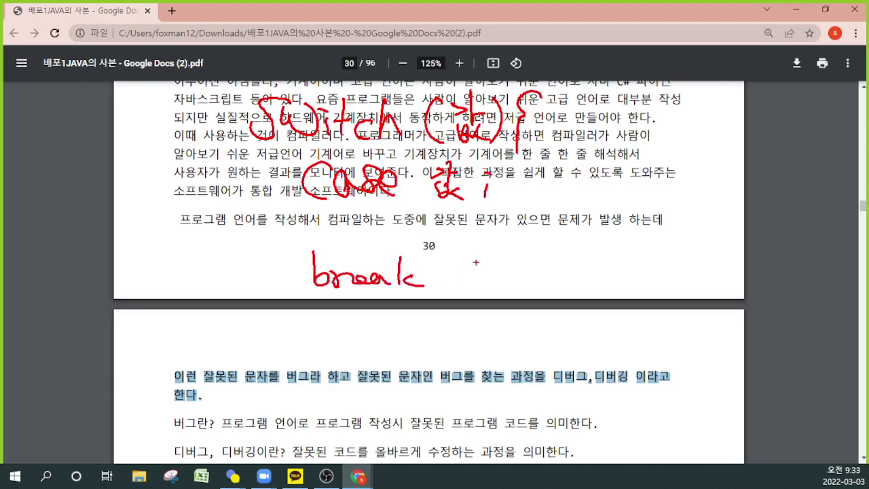
mouse_move(438, 219)
left_mouse_down()
mouse_move(421, 234)
mouse_move(439, 243)
left_mouse_up()
left_click_drag(462, 236, 610, 229)
mouse_move(294, 175)
left_mouse_down()
mouse_move(251, 239)
mouse_move(287, 263)
left_mouse_up()
left_click(360, 315)
left_click(360, 322)
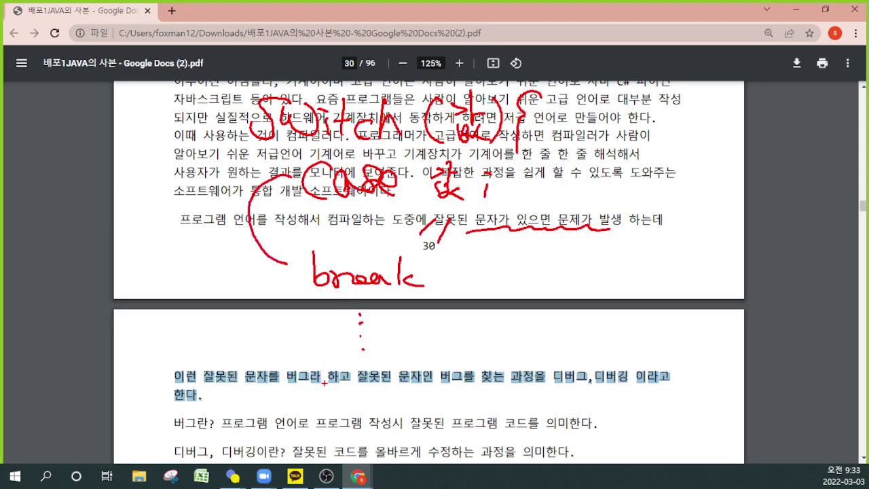
Write default: below the continuation dots and end the switch with a closing brace
left_click_drag(324, 385, 329, 361)
mouse_move(328, 361)
left_mouse_down()
mouse_move(327, 400)
mouse_move(352, 401)
left_mouse_up()
left_click_drag(377, 370, 358, 403)
mouse_move(350, 388)
left_mouse_down()
mouse_move(378, 387)
mouse_move(395, 405)
left_mouse_up()
left_click_drag(405, 375, 402, 406)
left_click_drag(425, 378, 413, 410)
mouse_move(422, 393)
left_mouse_down()
mouse_move(443, 391)
mouse_move(432, 408)
mouse_move(459, 407)
left_mouse_up()
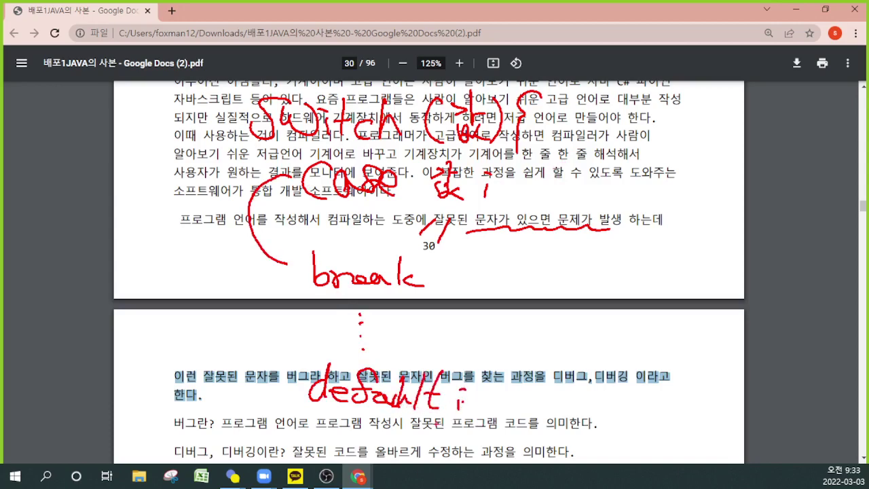
mouse_move(266, 423)
left_mouse_down()
mouse_move(258, 432)
mouse_move(262, 459)
left_mouse_up()
Draw arrows from the switch value to default and down from it, bracket the whole structure, trace the bracket's inside, and clear all annotations
mouse_move(492, 154)
left_mouse_down()
mouse_move(513, 260)
mouse_move(473, 371)
mouse_move(478, 450)
mouse_move(488, 441)
left_mouse_up()
left_click(478, 396)
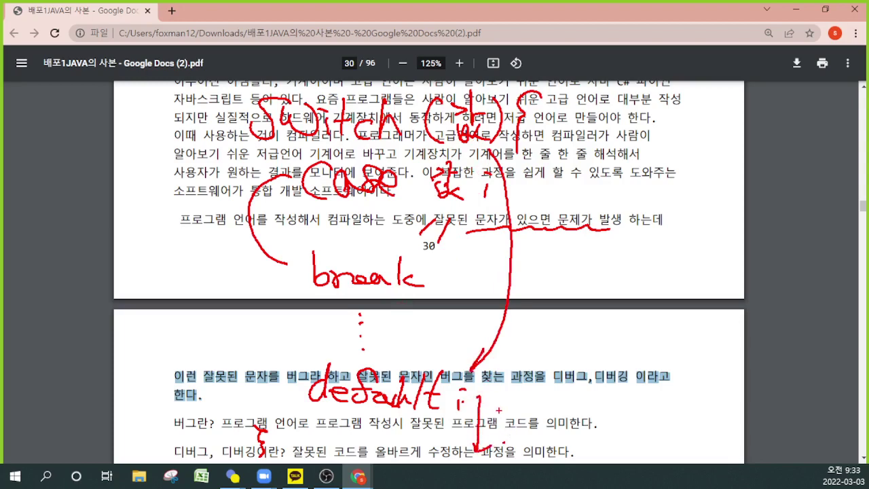
mouse_move(197, 108)
left_mouse_down()
mouse_move(166, 249)
mouse_move(174, 419)
mouse_move(198, 419)
left_mouse_up()
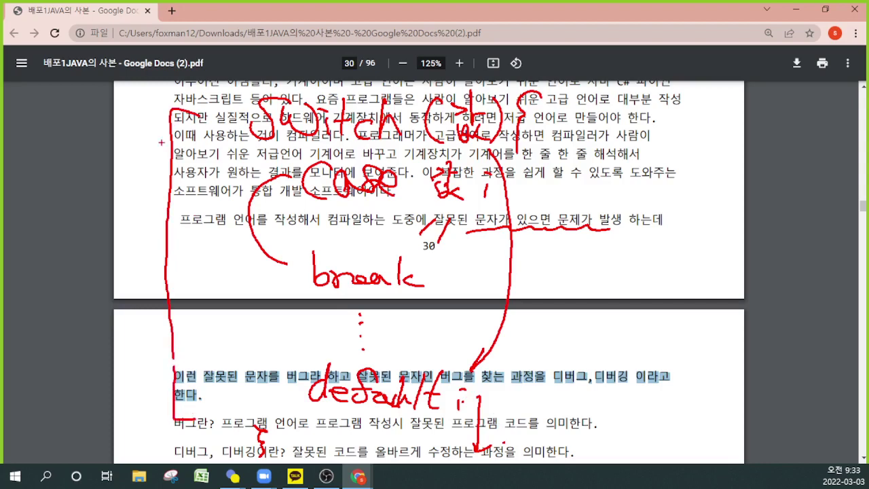
mouse_move(200, 115)
left_mouse_down()
mouse_move(165, 152)
mouse_move(166, 353)
mouse_move(201, 427)
left_mouse_up()
key("Escape")
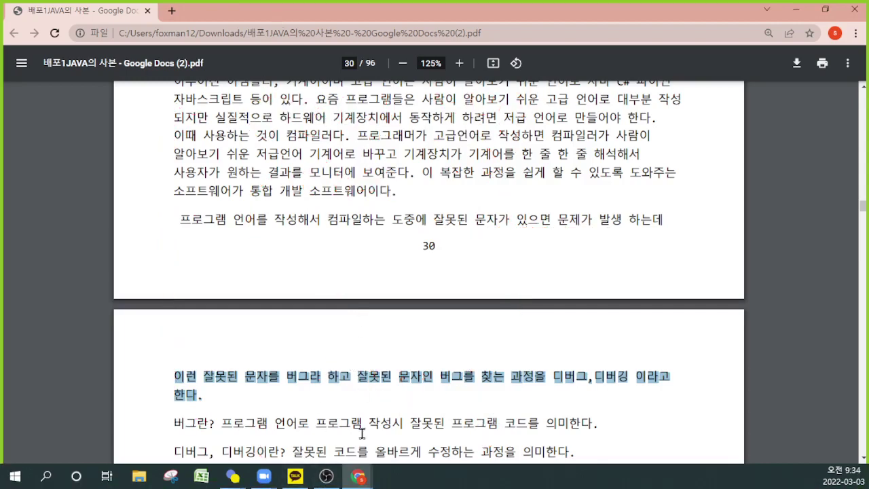
Switch from the PDF to the Eclipse download page and open the folder containing the downloaded eclipse-jee zip
mouse_move(361, 472)
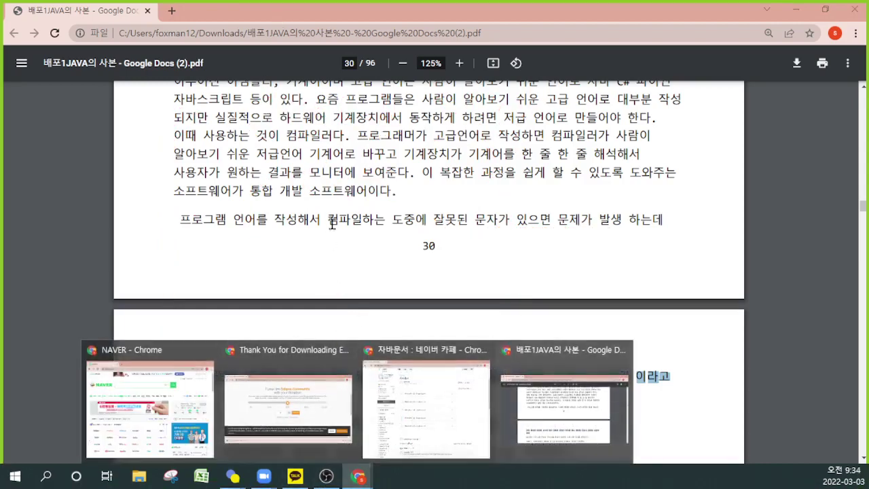
left_click(567, 375)
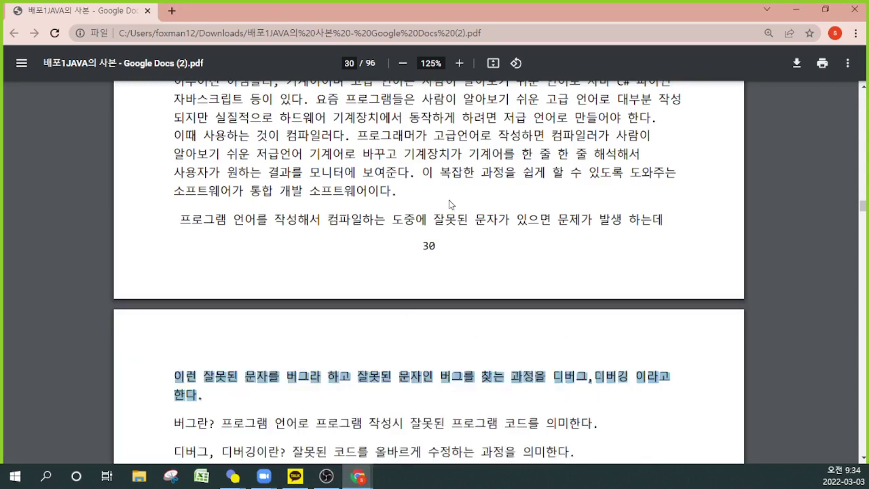
mouse_move(362, 477)
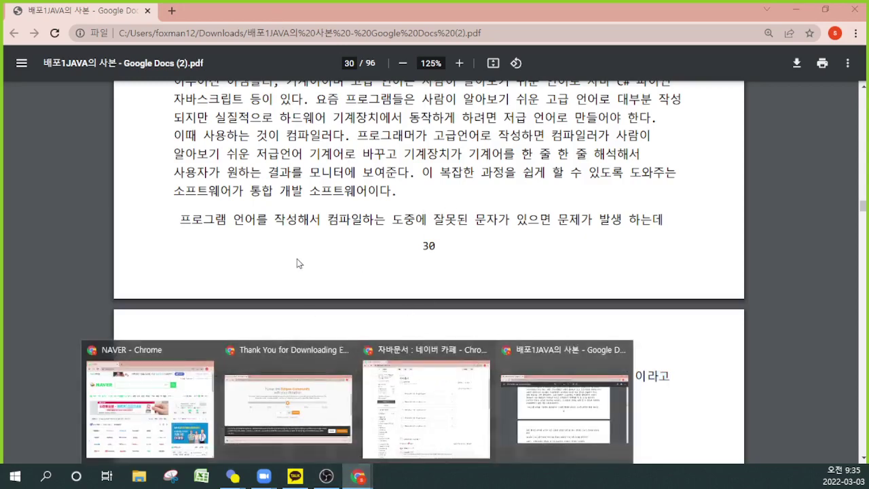
left_click(800, 11)
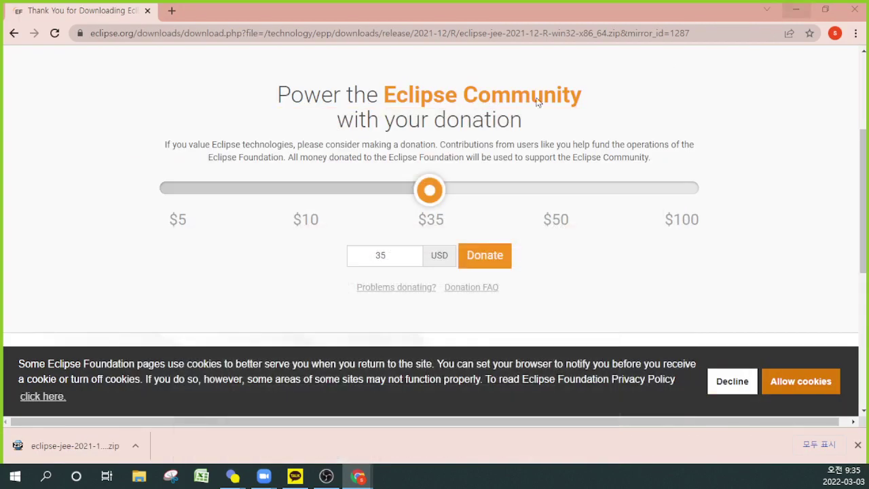
left_click(136, 444)
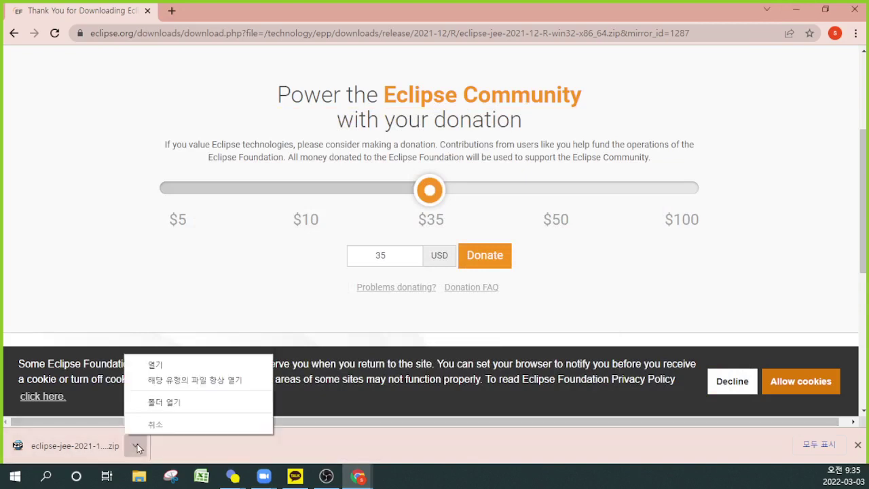
left_click(177, 404)
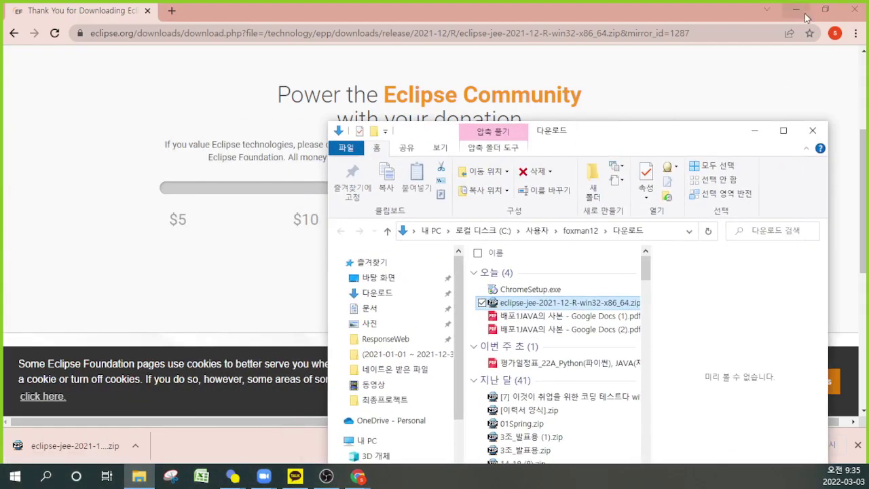
Minimize the browser windows and move eclipse-jee-2021-12-R-win32-x86_64.zip from the Downloads folder to the desktop
left_click(795, 11)
left_click(795, 11)
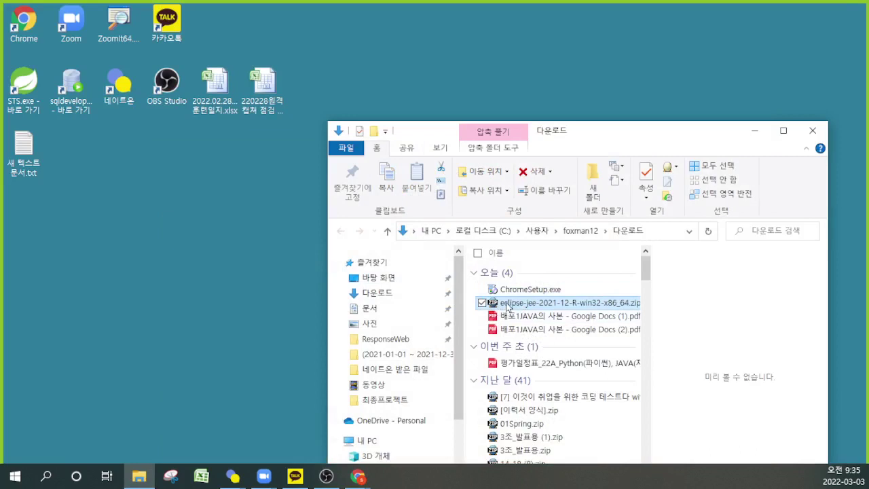
left_click_drag(507, 307, 206, 192)
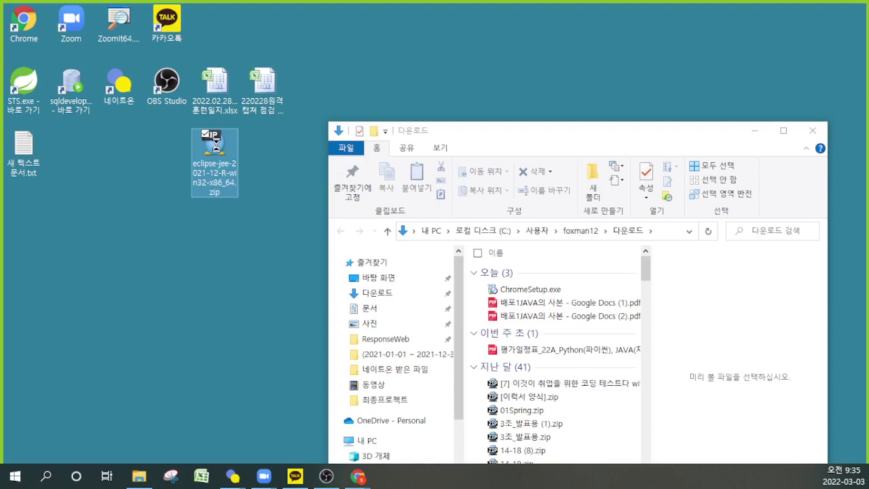
Extract the Eclipse zip on the desktop into a folder named after the archive and close the extraction results
right_click(217, 150)
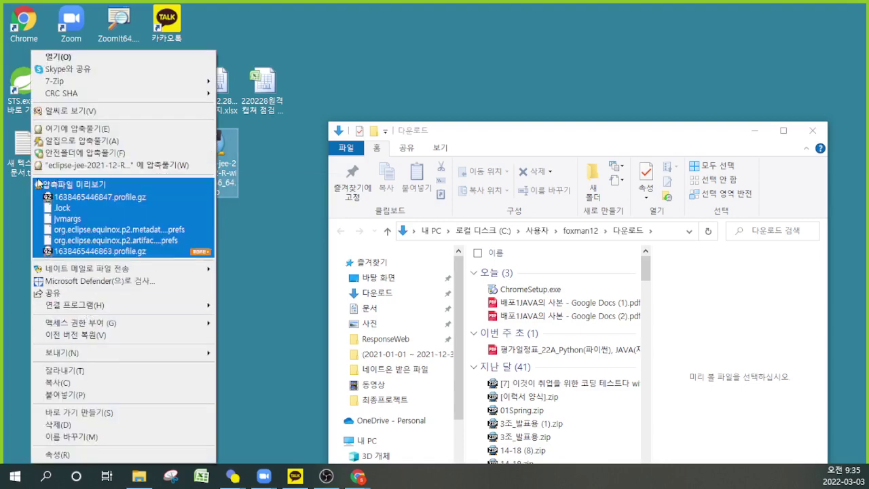
left_click(161, 174)
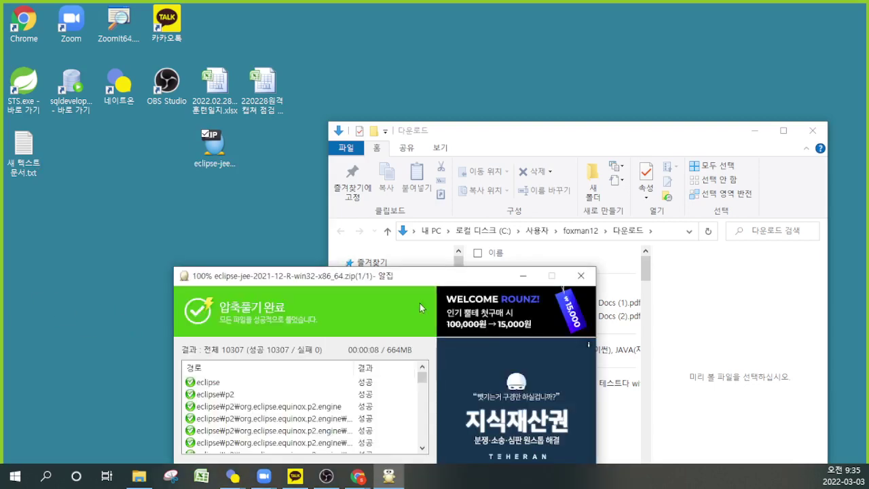
left_click_drag(411, 276, 390, 71)
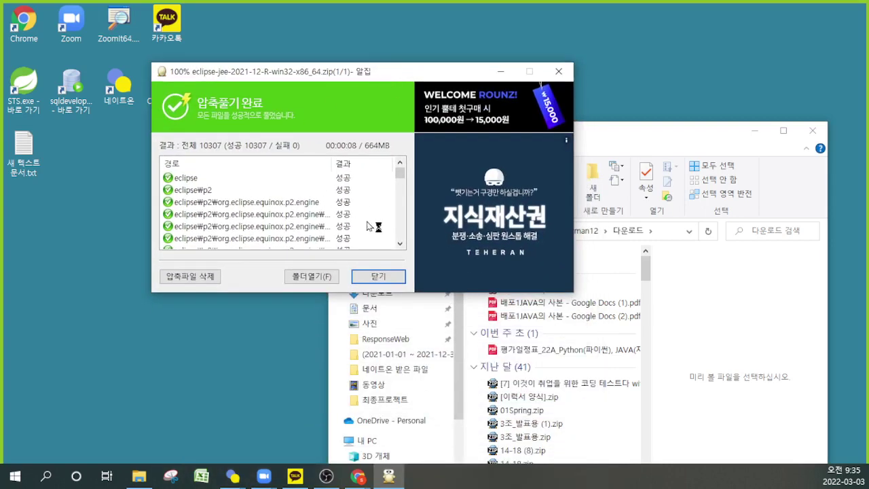
left_click(382, 277)
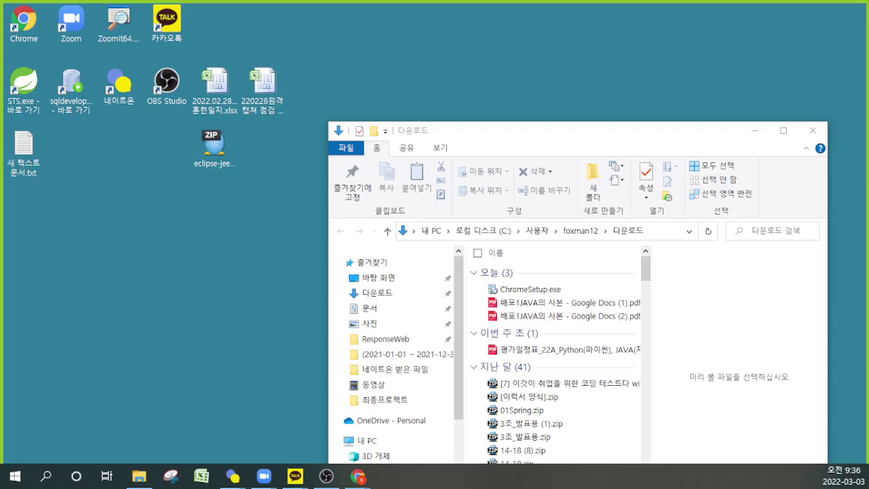
Place the extracted folder beside the zip on the desktop, open its eclipse subfolder, and reposition the folder window
left_click_drag(62, 445, 267, 153)
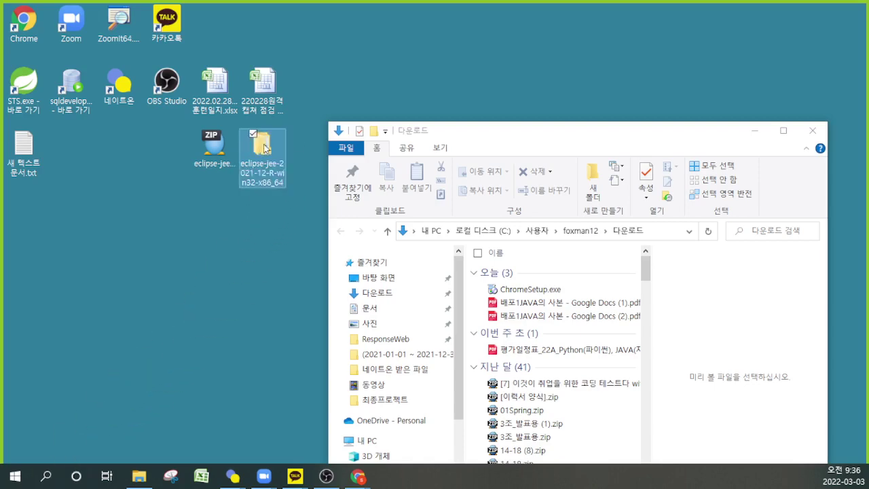
double_click(273, 150)
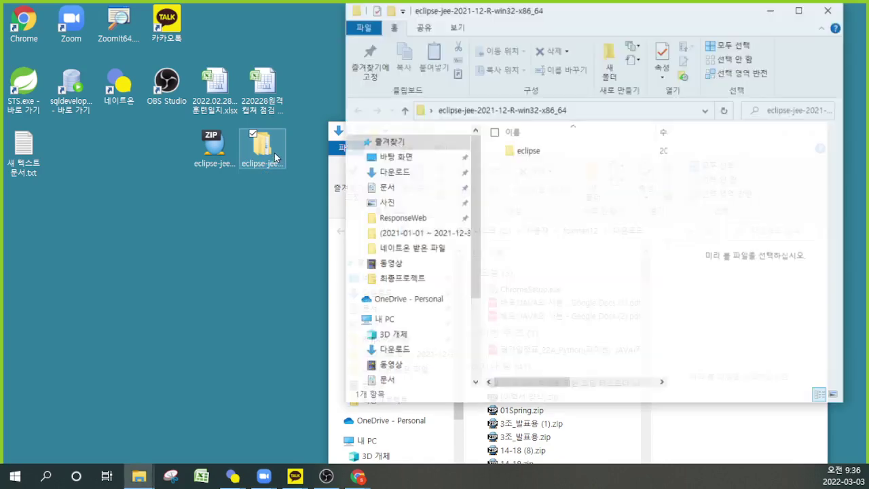
left_click(524, 154)
double_click(526, 152)
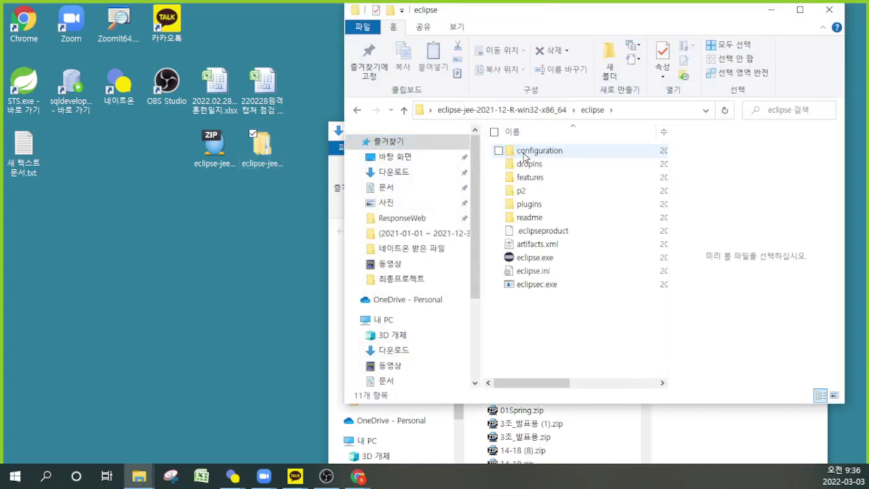
left_click_drag(578, 11, 519, 38)
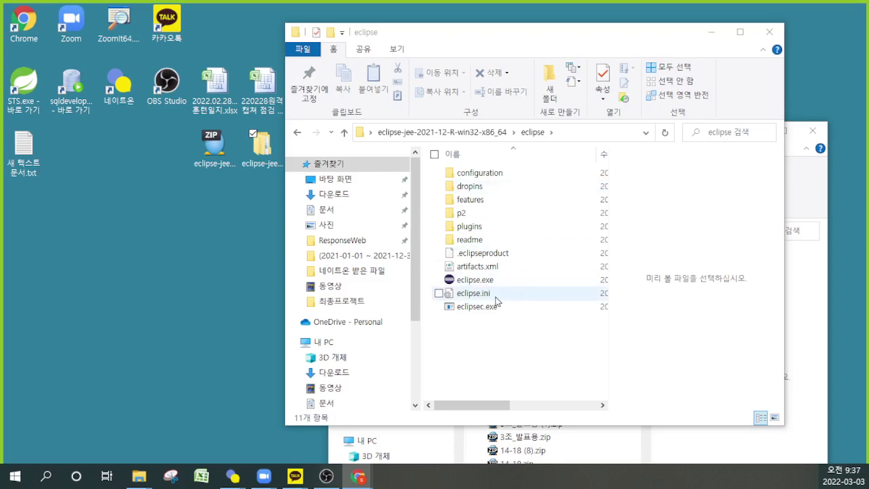
Create a desktop shortcut for eclipse.exe from the eclipse folder
left_click(740, 31)
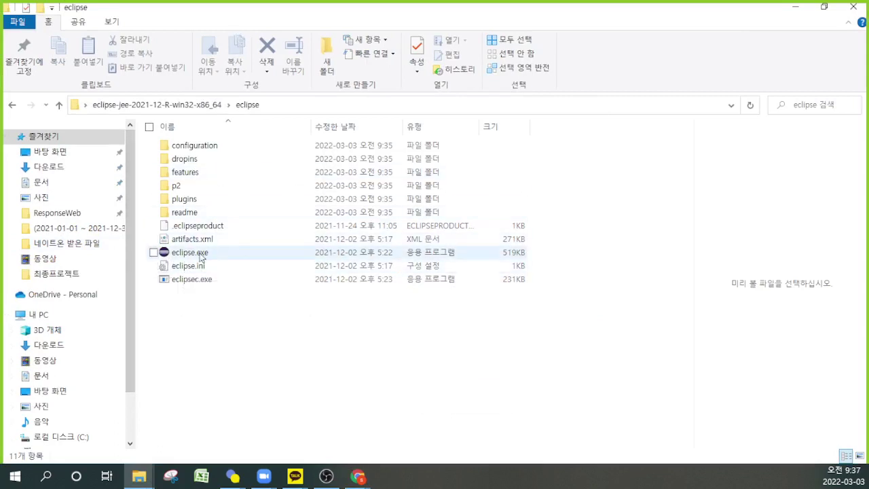
left_click_drag(237, 11, 565, 70)
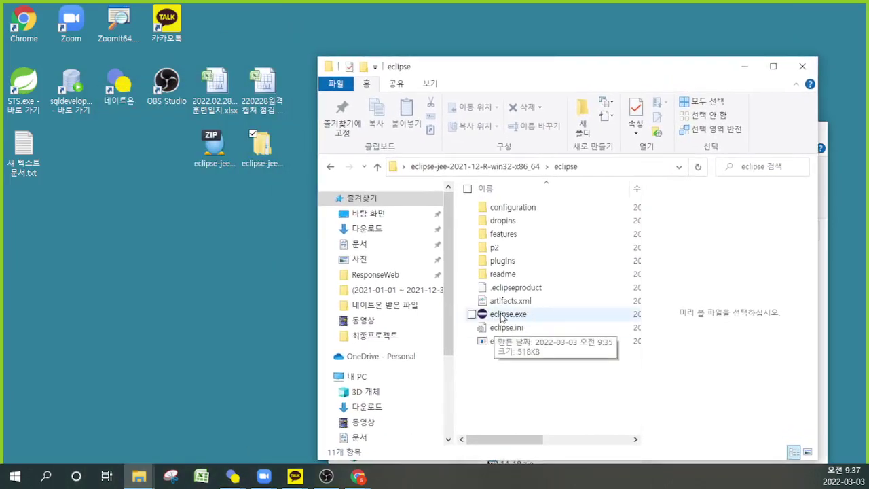
right_click(501, 318)
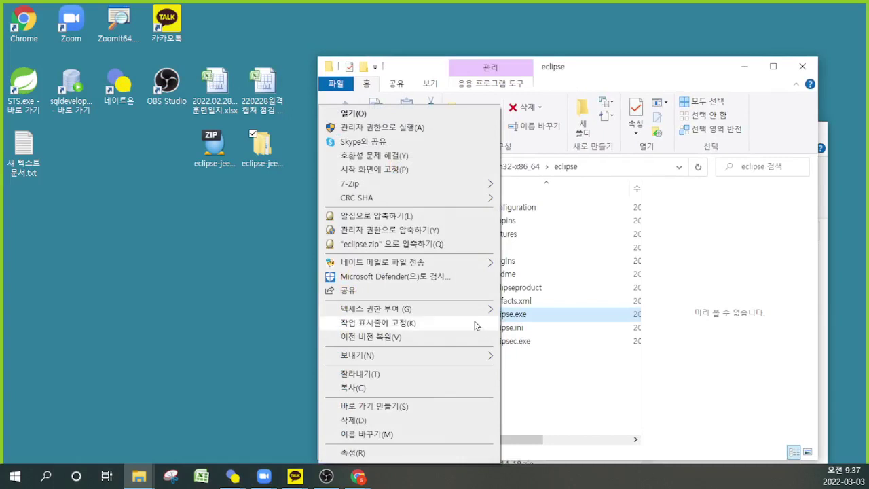
mouse_move(366, 356)
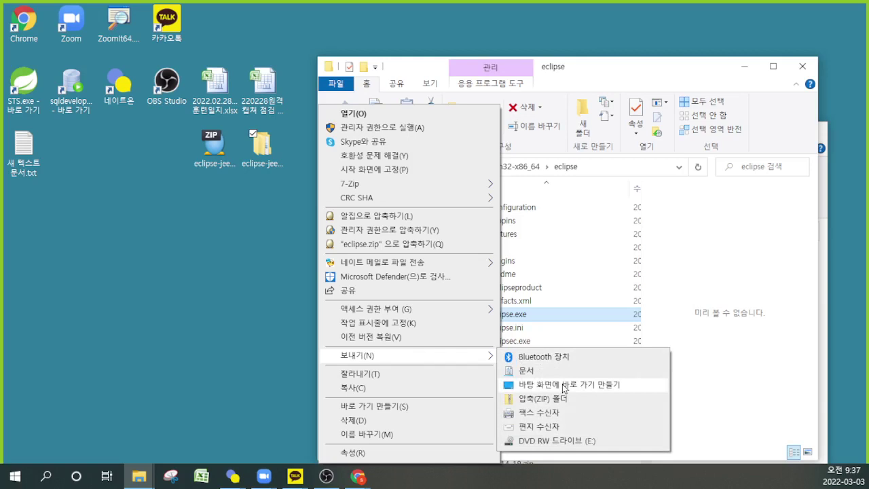
right_click(518, 319)
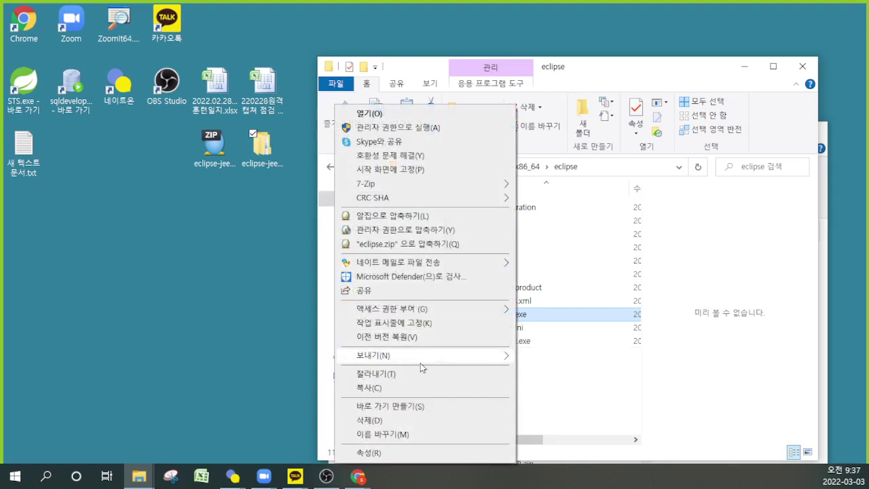
mouse_move(414, 359)
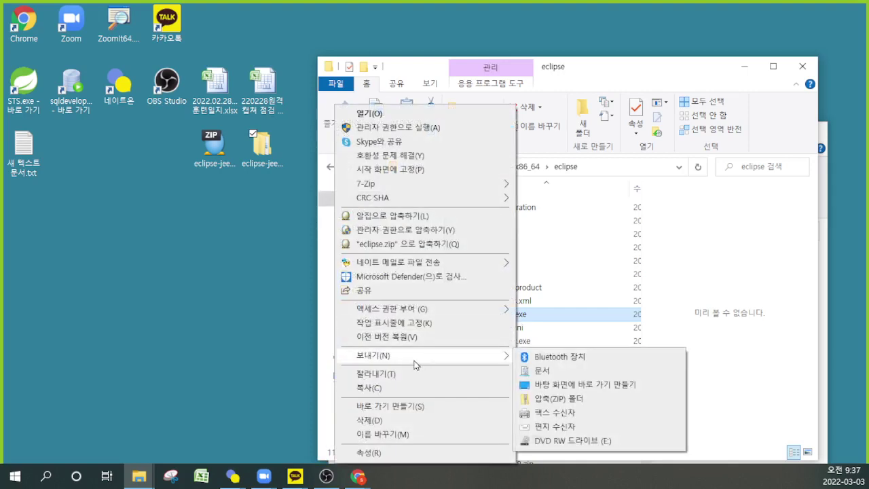
left_click(572, 386)
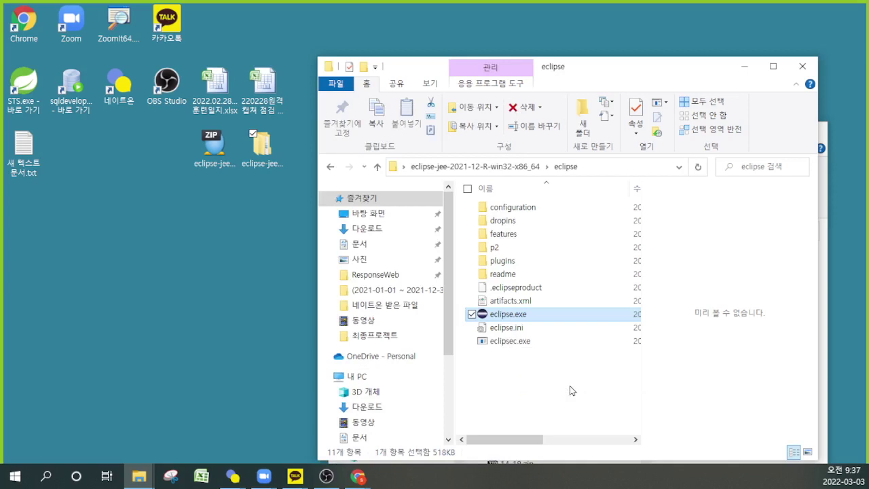
Place the eclipse.exe shortcut in the desktop's first icon row, beside the KakaoTalk icon
left_click(170, 278)
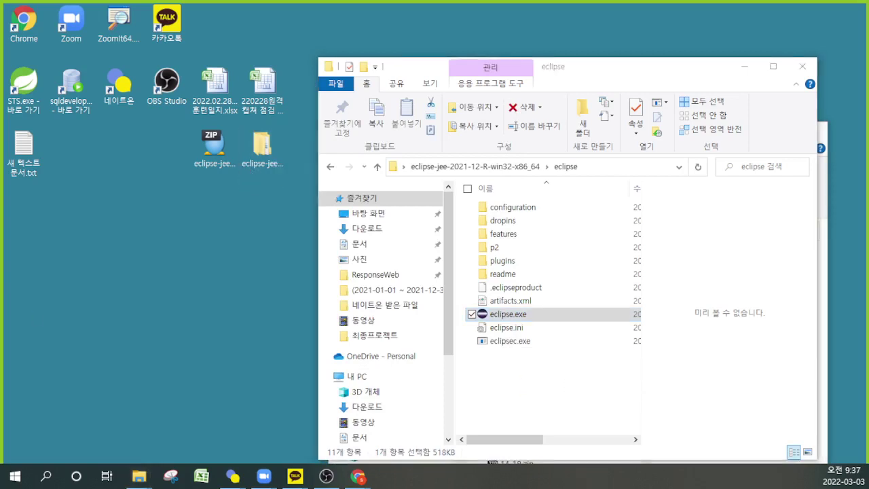
left_click_drag(170, 281, 221, 47)
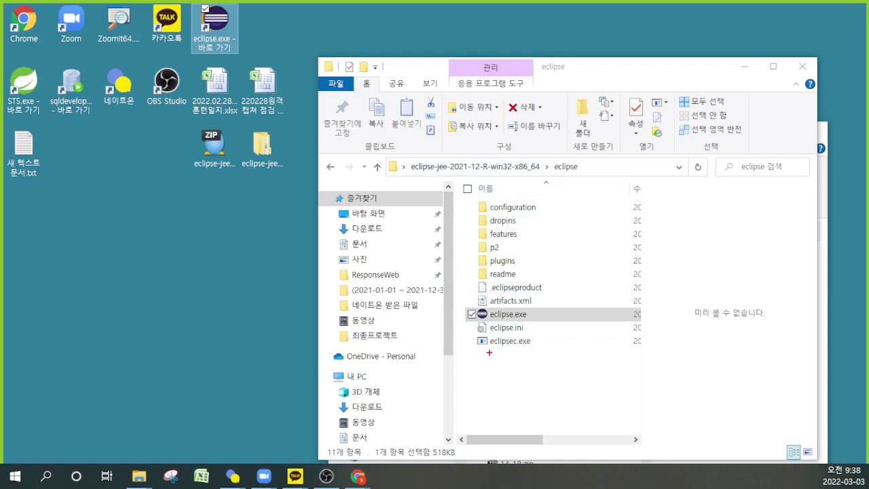
Outline eclipse.ini in red, point an arrow at it, and label it with the underlined handwritten text "설정파일"
mouse_move(467, 336)
left_mouse_down()
mouse_move(534, 337)
mouse_move(535, 326)
mouse_move(469, 316)
mouse_move(481, 331)
left_mouse_up()
left_click_drag(545, 322, 553, 326)
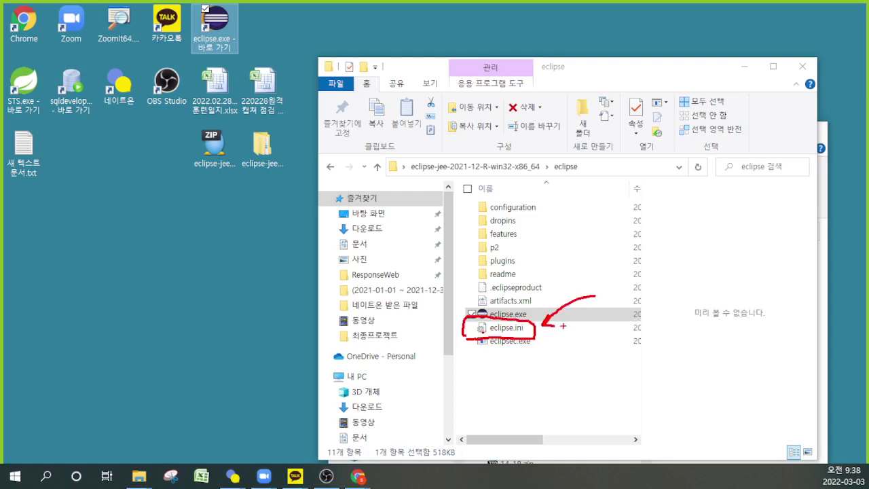
mouse_move(626, 276)
left_mouse_down()
mouse_move(604, 293)
mouse_move(631, 292)
left_mouse_up()
mouse_move(635, 249)
left_mouse_down()
mouse_move(638, 300)
mouse_move(622, 306)
mouse_move(645, 314)
left_mouse_up()
left_click_drag(643, 273, 664, 273)
mouse_move(649, 275)
left_mouse_down()
mouse_move(649, 293)
mouse_move(659, 290)
left_mouse_up()
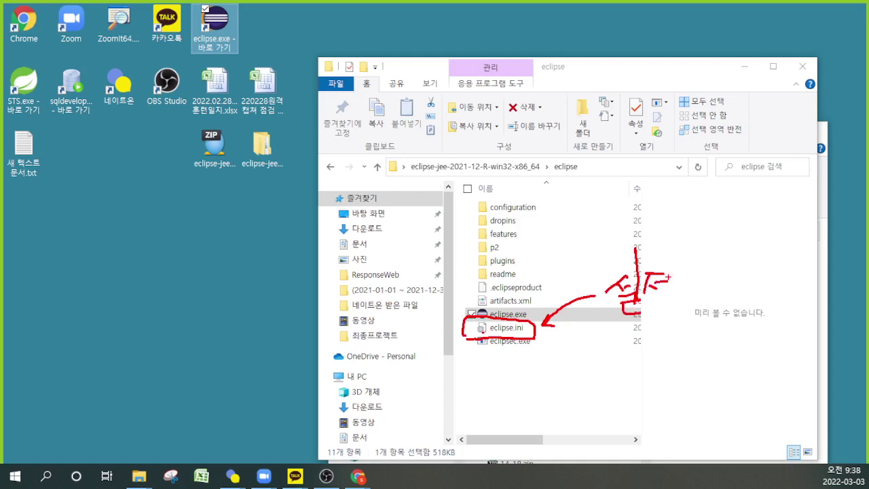
left_click_drag(669, 246, 670, 281)
mouse_move(658, 274)
left_mouse_down()
mouse_move(669, 275)
mouse_move(662, 292)
left_mouse_up()
mouse_move(678, 277)
left_mouse_down()
mouse_move(700, 275)
mouse_move(683, 299)
left_mouse_up()
mouse_move(691, 279)
left_mouse_down()
mouse_move(685, 302)
mouse_move(695, 300)
left_mouse_up()
mouse_move(703, 269)
left_mouse_down()
mouse_move(704, 310)
mouse_move(715, 289)
left_mouse_up()
left_click_drag(721, 276, 732, 295)
left_click_drag(714, 289, 732, 312)
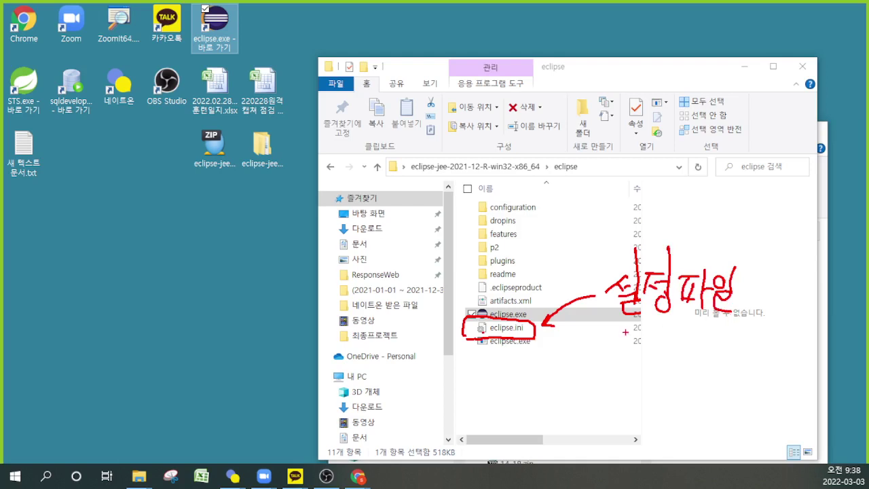
left_click_drag(618, 333, 732, 337)
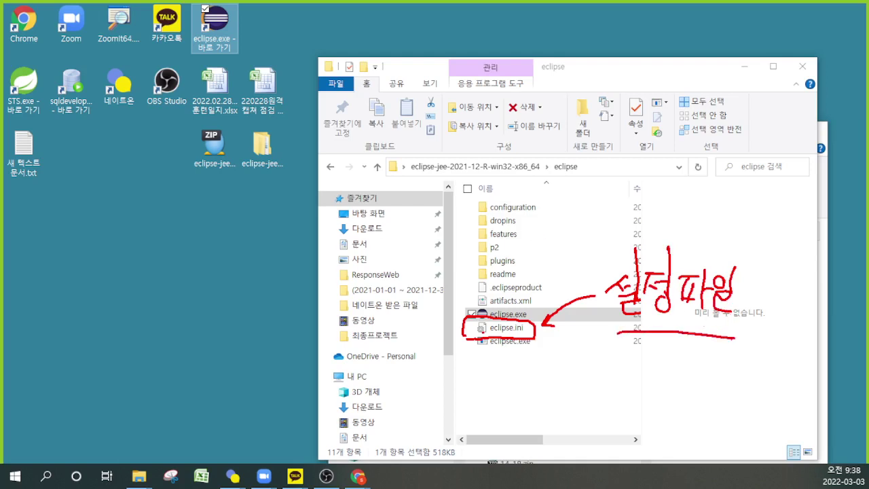
Draw arrows toward the eclipse.exe and eclipse.ini entries, and clear all the red annotations
mouse_move(419, 212)
left_mouse_down()
mouse_move(475, 296)
mouse_move(425, 313)
mouse_move(425, 281)
mouse_move(433, 299)
left_mouse_up()
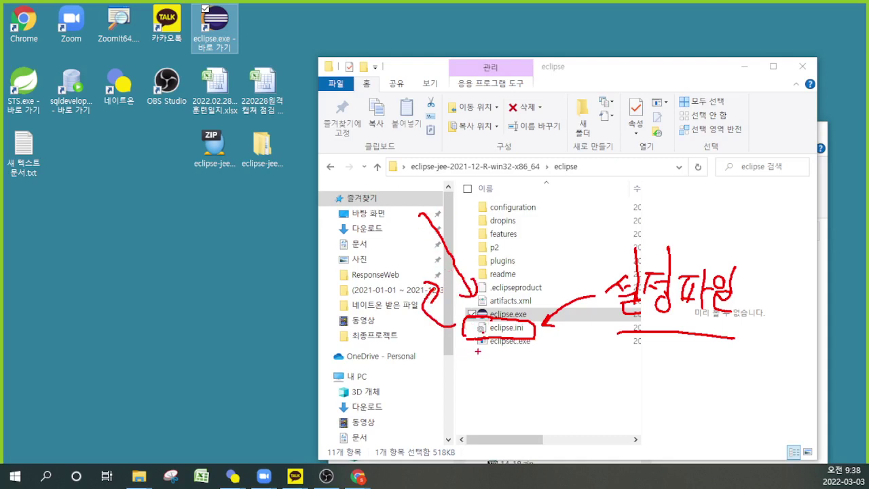
left_click_drag(439, 372, 465, 349)
key("Escape")
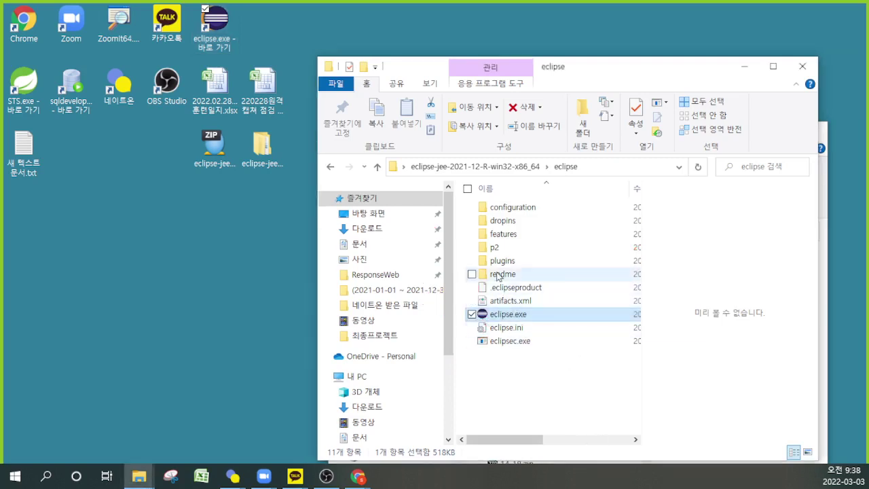
right_click(504, 330)
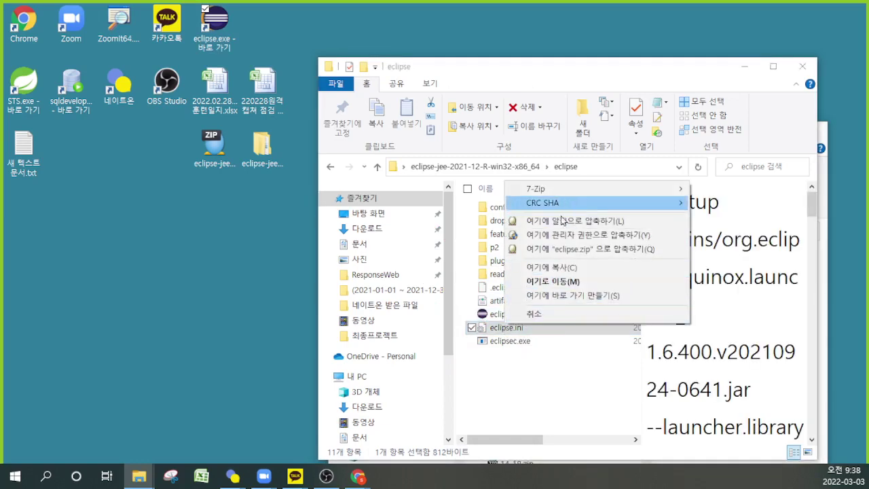
key("Escape")
right_click(506, 330)
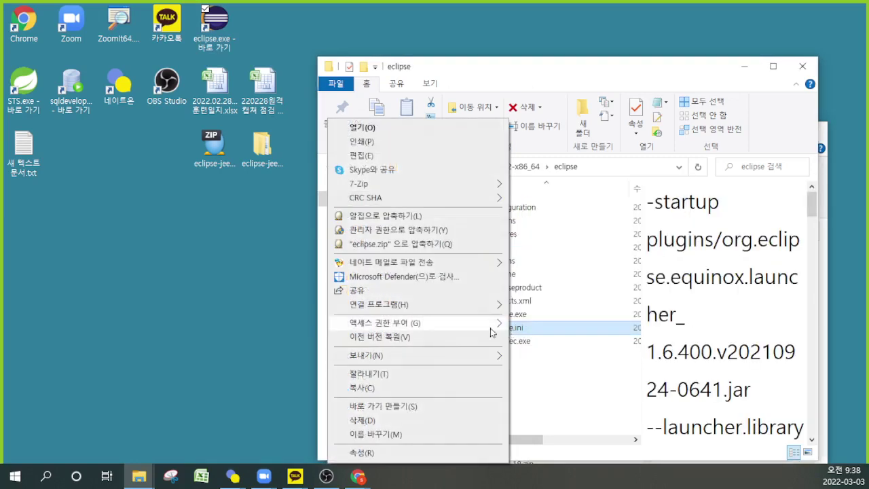
mouse_move(374, 310)
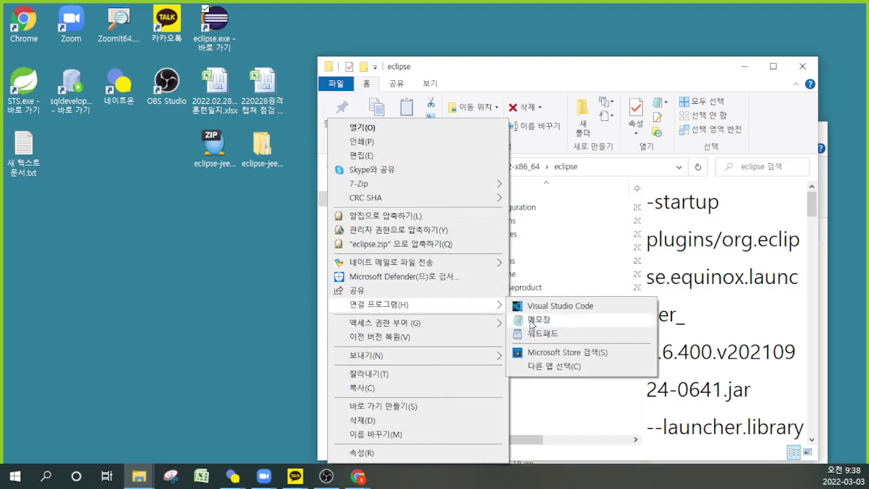
left_click(536, 412)
Open eclipse.ini with Notepad (메모장) and maximize its window
left_click(504, 330)
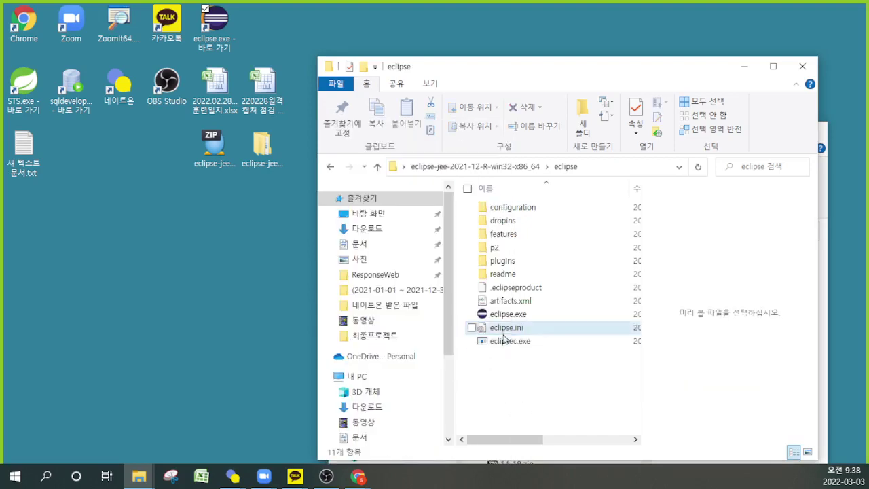
right_click(505, 330)
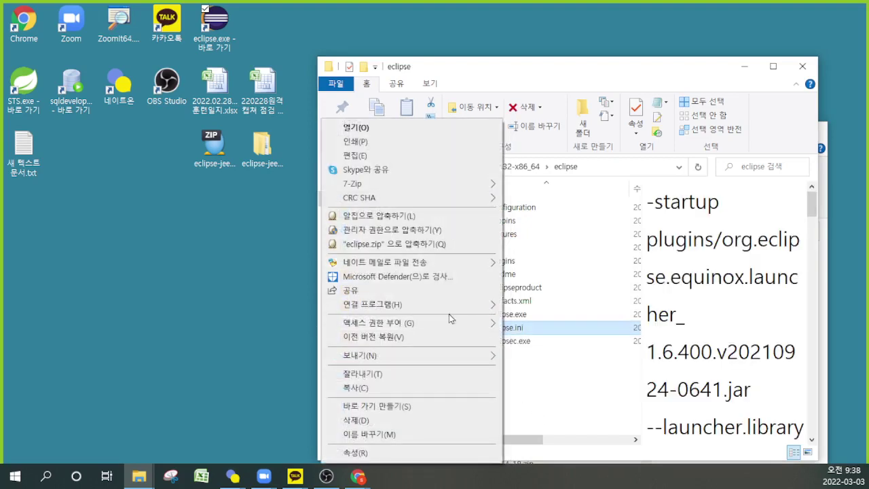
mouse_move(440, 304)
left_click(532, 319)
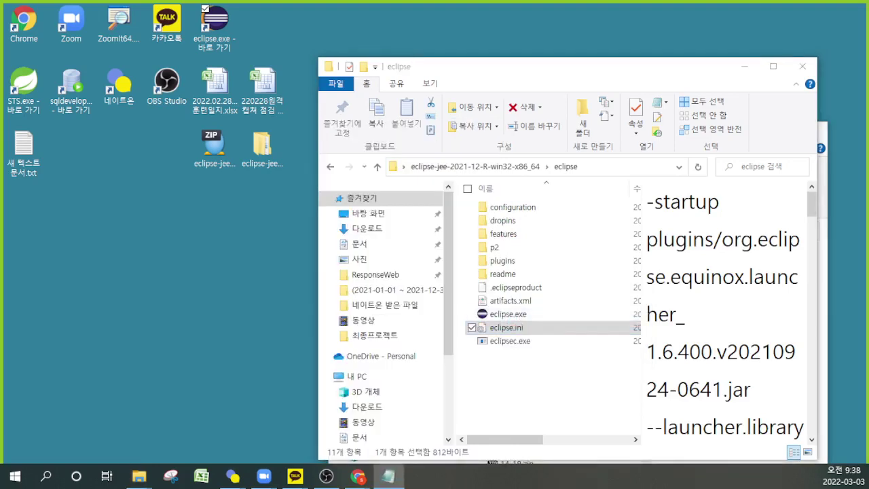
left_click_drag(163, 128, 489, 82)
double_click(489, 70)
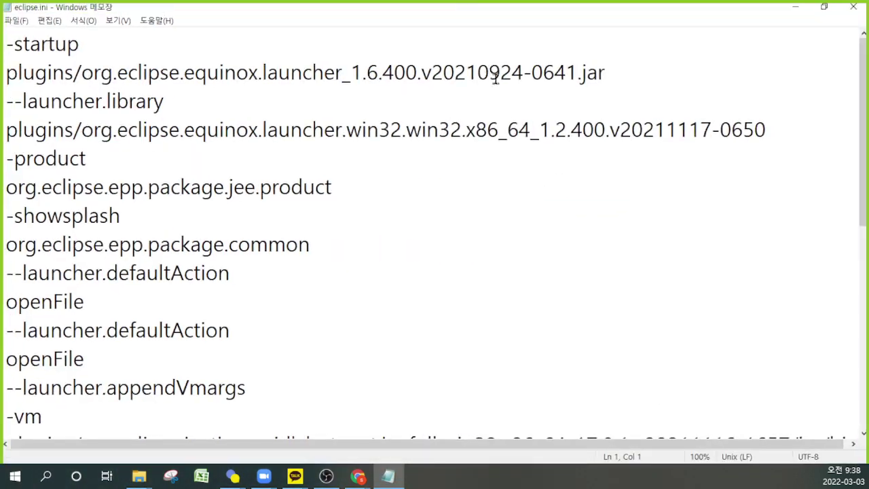
Examine the -vm entry in eclipse.ini and the plugins path on the line beneath it
scroll(188, 221, "down", 3)
scroll(186, 220, "up", 3)
scroll(144, 247, "down", 1)
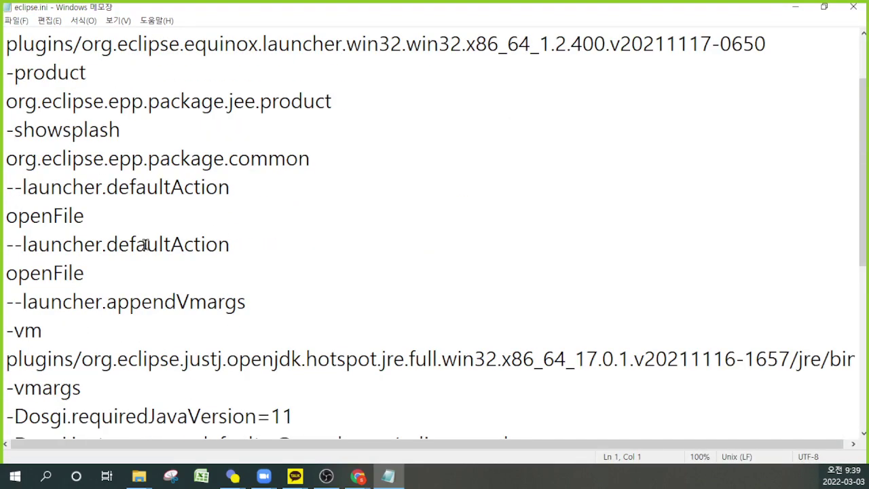
scroll(145, 245, "down", 2)
left_click(43, 158)
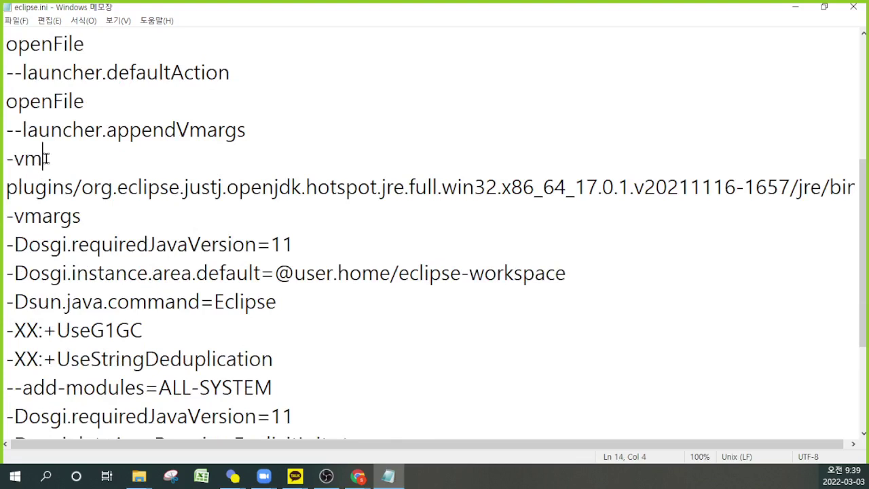
mouse_move(10, 162)
left_mouse_down()
mouse_move(26, 160)
mouse_move(10, 163)
left_mouse_up()
left_click(40, 163)
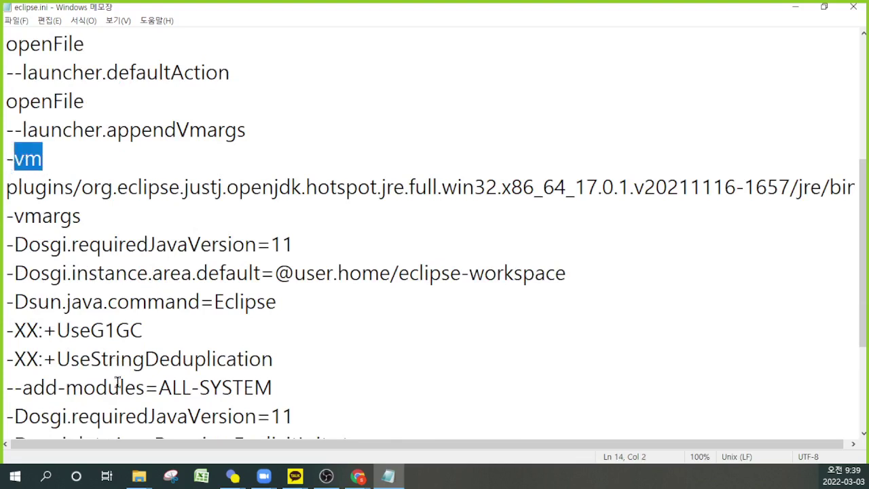
left_click_drag(93, 446, 97, 448)
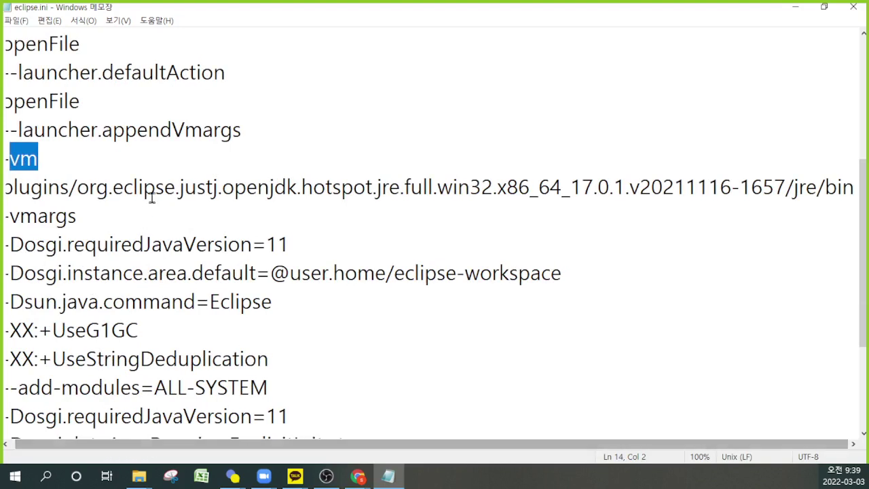
left_click(89, 189)
left_click_drag(104, 447, 55, 447)
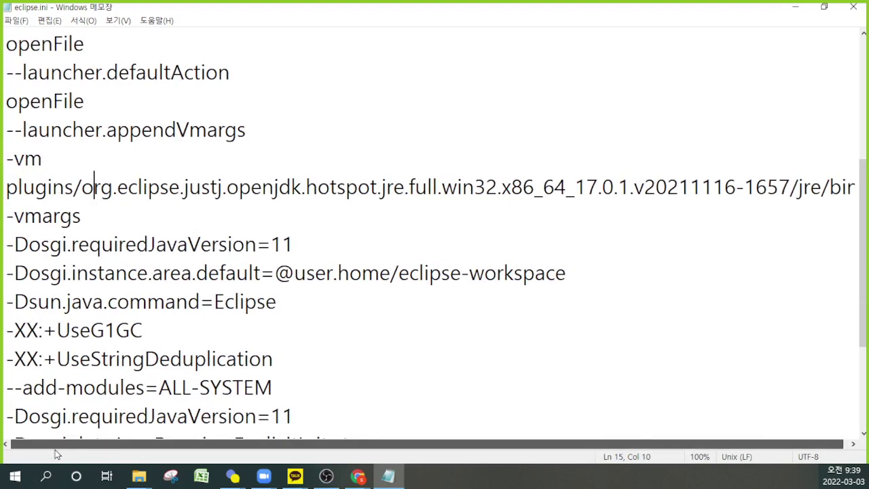
left_click_drag(78, 189, 5, 189)
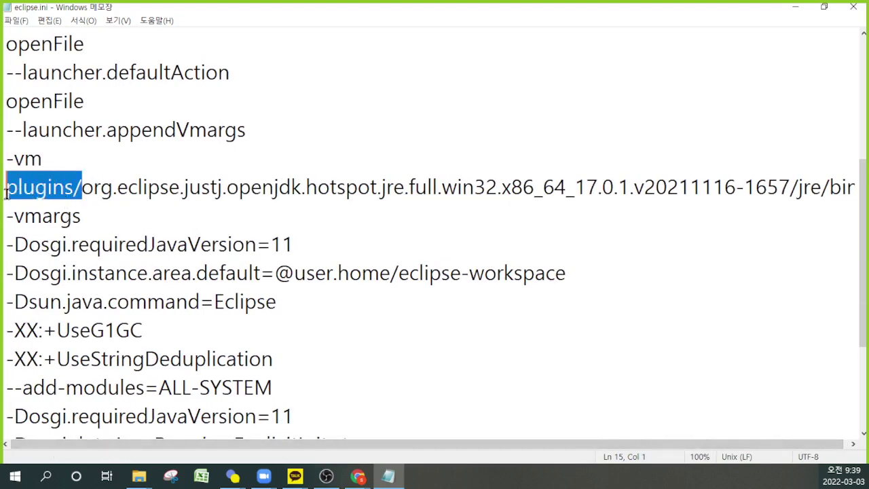
left_click(67, 155)
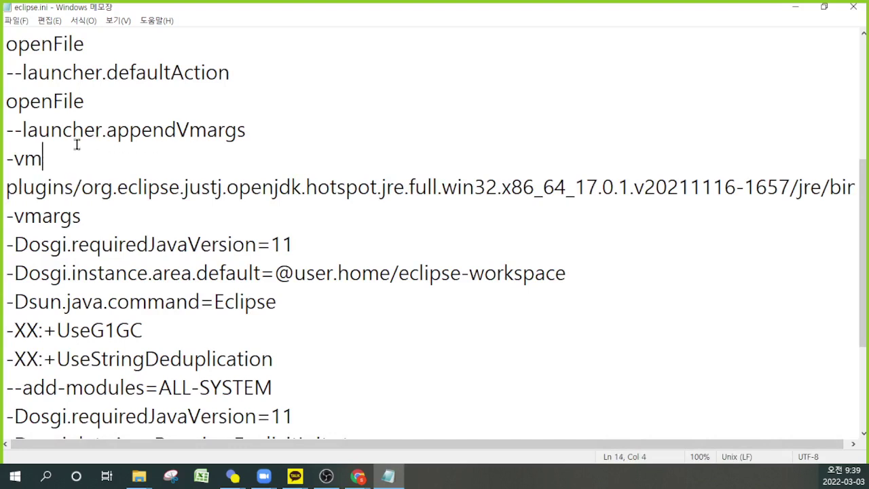
Box the -vm and plugins text in red and handwrite an underlined "Java." followed by "실행." above the entry
mouse_move(53, 144)
left_mouse_down()
mouse_move(6, 143)
mouse_move(4, 197)
mouse_move(71, 198)
mouse_move(61, 147)
mouse_move(43, 144)
left_mouse_up()
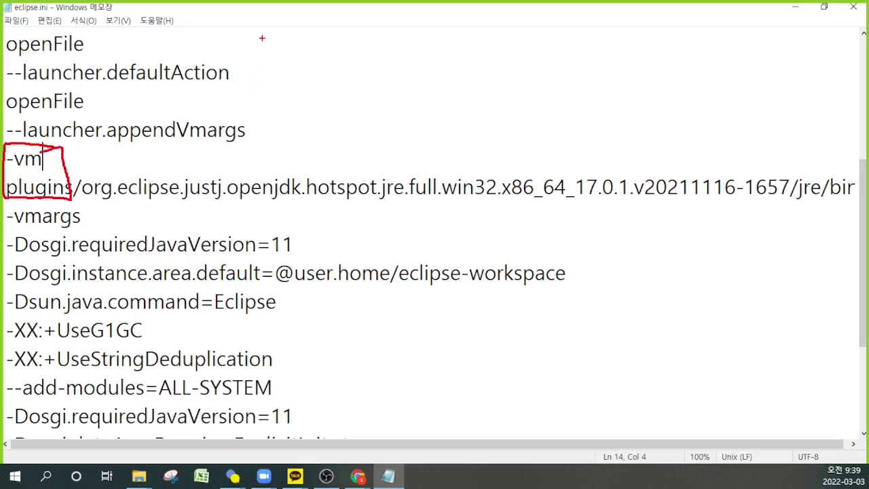
left_click_drag(260, 36, 277, 36)
mouse_move(269, 38)
left_mouse_down()
mouse_move(242, 72)
mouse_move(322, 63)
mouse_move(337, 74)
left_mouse_up()
left_click(340, 71)
left_click_drag(256, 88, 325, 91)
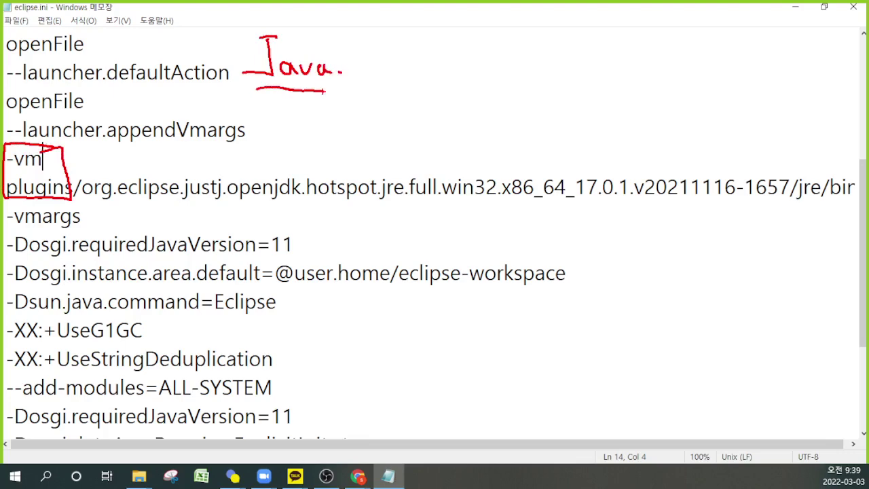
mouse_move(375, 63)
left_mouse_down()
mouse_move(406, 42)
mouse_move(415, 57)
left_mouse_up()
mouse_move(452, 36)
left_mouse_down()
mouse_move(468, 62)
mouse_move(454, 71)
mouse_move(470, 76)
mouse_move(489, 38)
mouse_move(493, 76)
left_mouse_up()
left_click(510, 74)
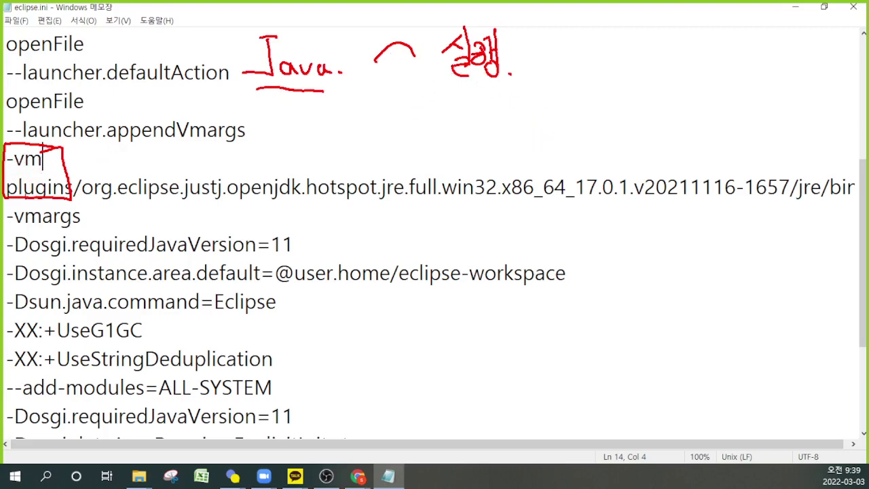
Underline the plugins path beneath -vm in red, and clear all the annotations
left_click_drag(6, 202, 65, 208)
mouse_move(23, 201)
left_mouse_down()
mouse_move(228, 207)
mouse_move(533, 194)
mouse_move(732, 206)
left_mouse_up()
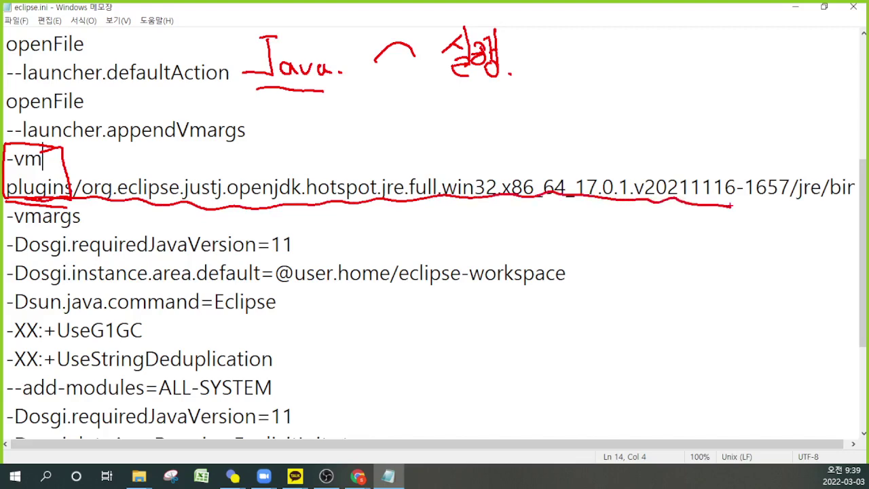
key("Escape")
Underline openjdk in the -vm path, handwrite "jdk" above it, and draw two branches from jdk, one pointing to openjdk
scroll(172, 448, "right", 1)
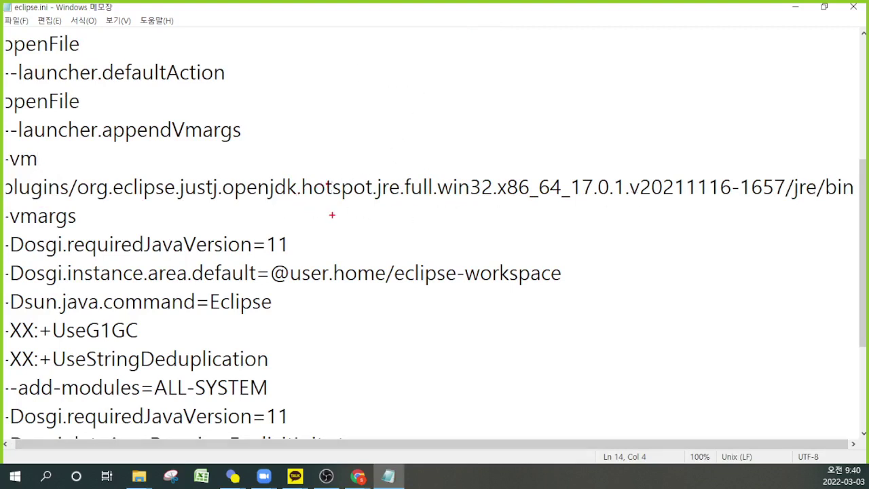
left_click_drag(227, 203, 262, 204)
mouse_move(112, 94)
left_mouse_down()
mouse_move(125, 94)
mouse_move(123, 122)
mouse_move(85, 126)
left_mouse_up()
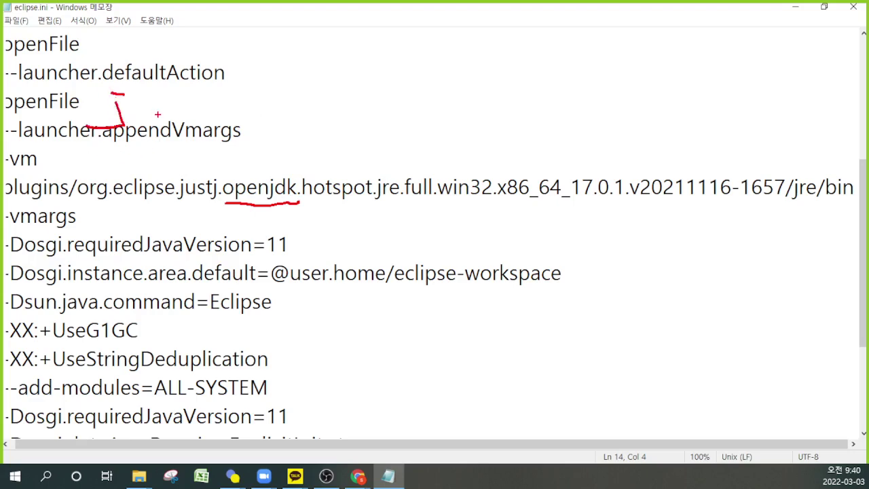
mouse_move(145, 116)
left_mouse_down()
mouse_move(139, 120)
mouse_move(148, 117)
mouse_move(144, 89)
mouse_move(153, 121)
left_mouse_up()
left_click_drag(159, 91, 160, 123)
mouse_move(180, 101)
left_mouse_down()
mouse_move(184, 129)
mouse_move(219, 163)
left_mouse_up()
mouse_move(175, 36)
left_mouse_down()
mouse_move(166, 48)
mouse_move(197, 52)
left_mouse_up()
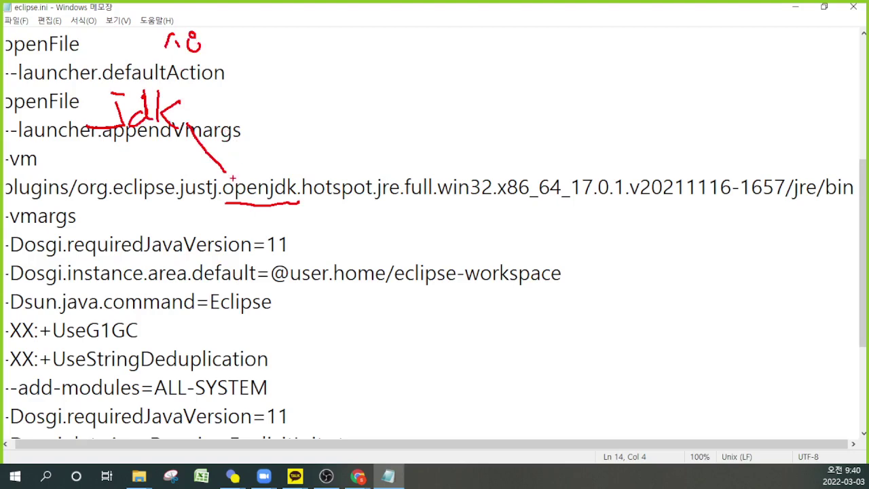
mouse_move(223, 163)
left_mouse_down()
mouse_move(232, 176)
mouse_move(216, 178)
left_mouse_up()
left_click_drag(187, 127, 236, 99)
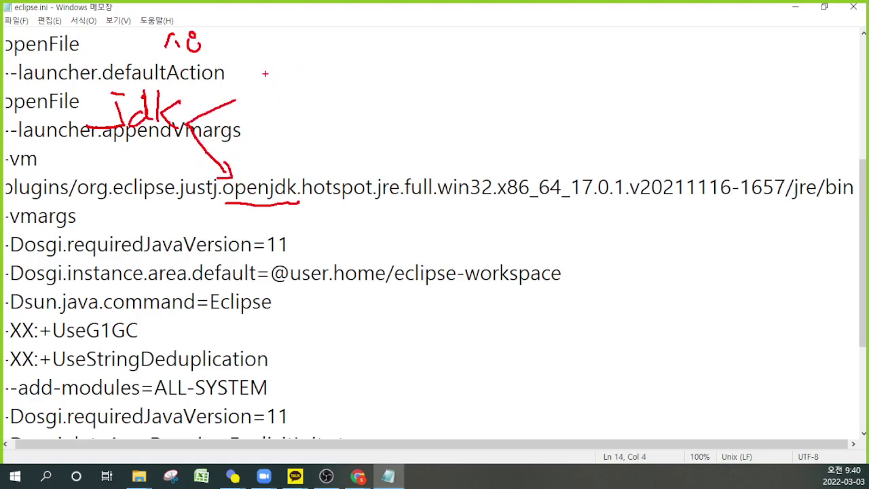
Label the upper branch from jdk with the handwritten words "oracle jdk", rewriting the misspelled first attempt underneath
left_click_drag(251, 82, 272, 97)
left_click_drag(274, 88, 287, 99)
mouse_move(291, 69)
left_mouse_down()
mouse_move(296, 99)
mouse_move(328, 99)
mouse_move(357, 75)
left_mouse_up()
left_click_drag(351, 81, 361, 99)
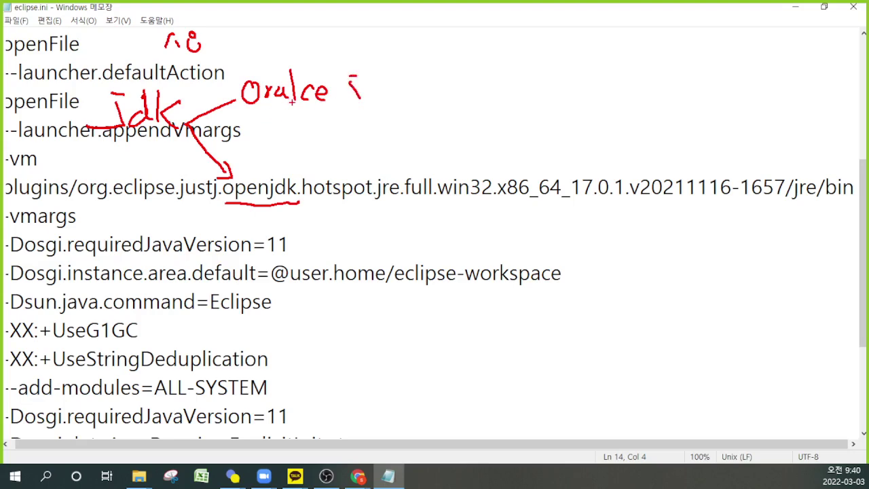
left_click_drag(307, 85, 289, 91)
mouse_move(308, 63)
left_mouse_down()
mouse_move(314, 104)
mouse_move(323, 102)
left_mouse_up()
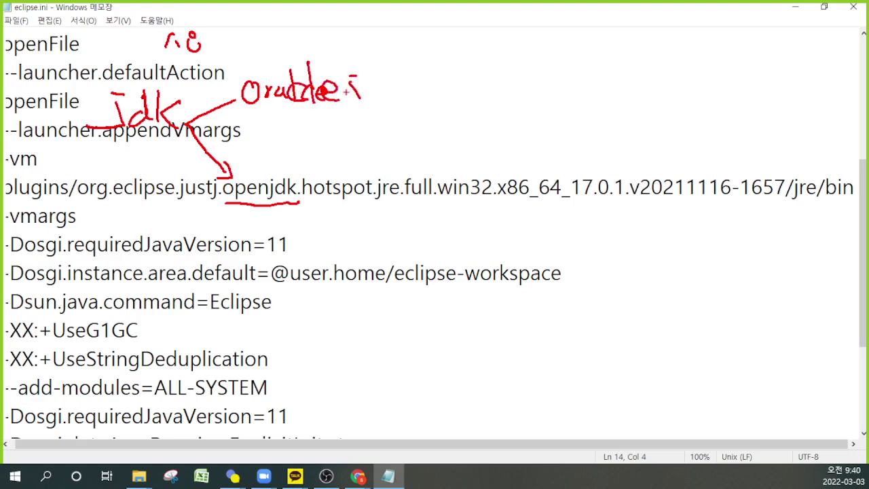
left_click_drag(275, 125, 272, 125)
mouse_move(279, 135)
left_mouse_down()
mouse_move(286, 123)
mouse_move(332, 132)
left_mouse_up()
left_click_drag(340, 123, 350, 126)
left_click_drag(410, 111, 394, 136)
left_click_drag(433, 126, 425, 135)
left_click_drag(435, 106, 443, 139)
mouse_move(448, 105)
left_mouse_down()
mouse_move(447, 120)
mouse_move(464, 138)
left_mouse_up()
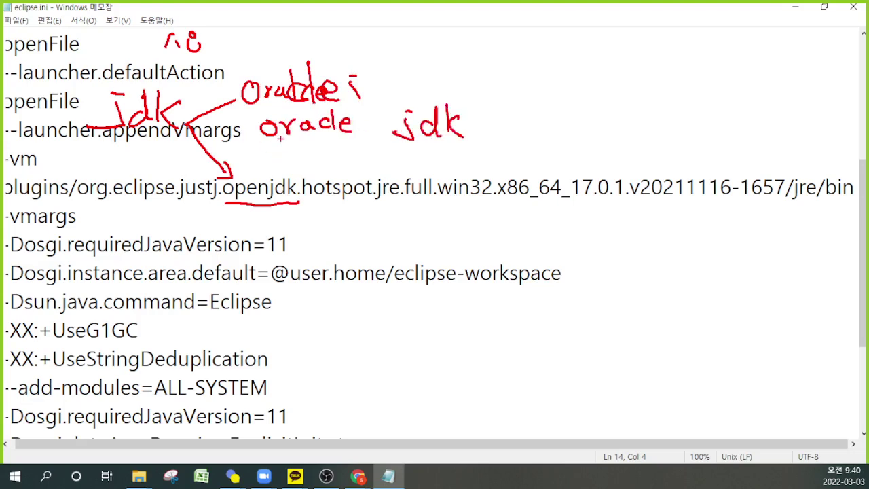
Add a wavy underline and a handwritten note for openjdk, and write "상용" beside oracle jdk
left_click_drag(224, 219, 292, 223)
mouse_move(461, 191)
left_mouse_down()
mouse_move(463, 209)
mouse_move(479, 201)
mouse_move(481, 231)
left_mouse_up()
left_click_drag(489, 194, 505, 226)
left_click(518, 211)
mouse_move(528, 115)
left_mouse_down()
mouse_move(520, 139)
mouse_move(538, 125)
left_mouse_up()
left_click_drag(540, 101, 540, 140)
mouse_move(564, 109)
left_mouse_down()
mouse_move(577, 120)
mouse_move(569, 123)
left_mouse_up()
left_click_drag(569, 131, 570, 133)
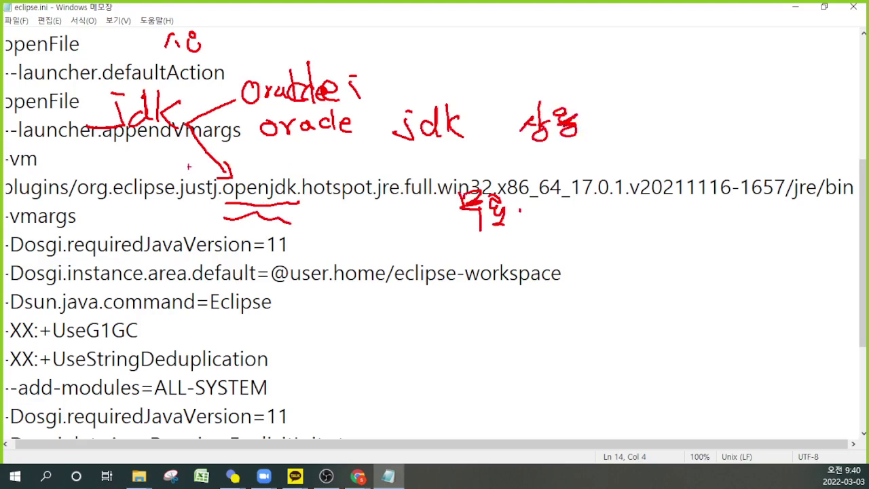
Draw a vertical red line across the two jdk branches and box the handwritten note above jdk
left_click_drag(220, 30, 228, 260)
mouse_move(155, 64)
left_mouse_down()
mouse_move(213, 61)
mouse_move(201, 29)
mouse_move(153, 34)
mouse_move(155, 63)
left_mouse_up()
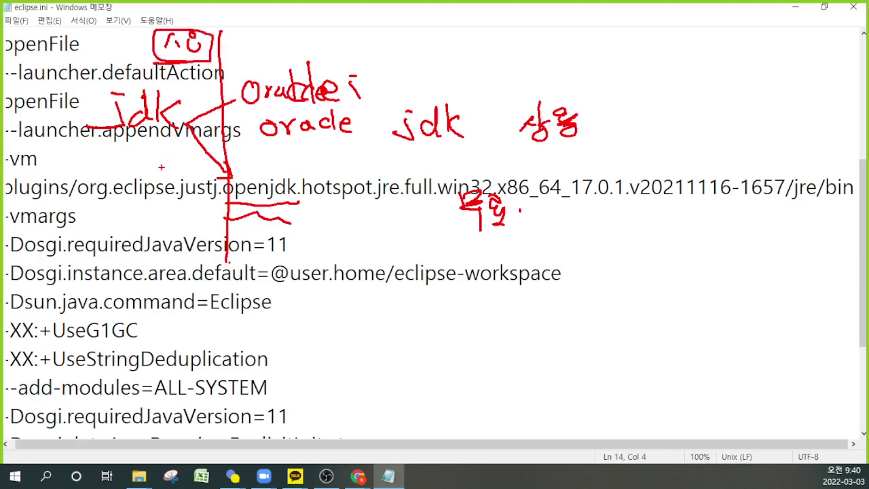
Box the handwritten jdk note, circle plugins and 17 in the -vm path, underline oracle jdk, and clear all annotations
mouse_move(70, 27)
left_mouse_down()
mouse_move(110, 189)
mouse_move(209, 187)
mouse_move(219, 33)
mouse_move(95, 34)
left_mouse_up()
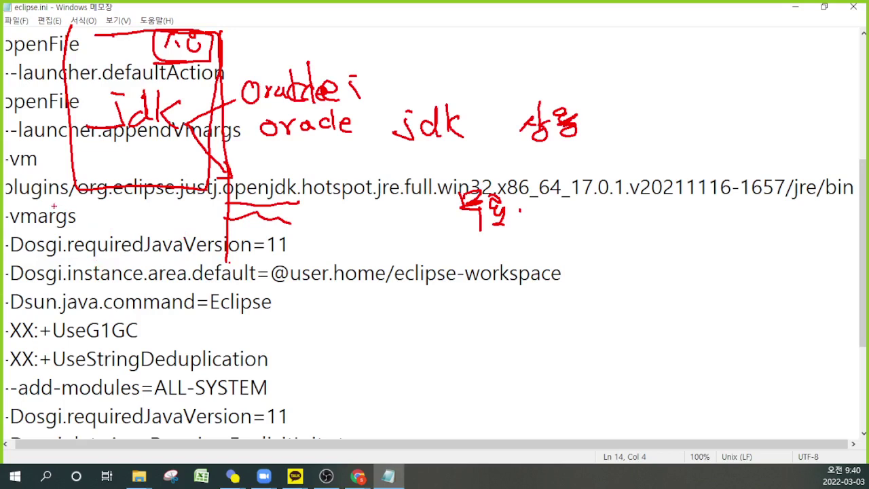
mouse_move(13, 150)
left_mouse_down()
mouse_move(45, 202)
mouse_move(14, 155)
left_mouse_up()
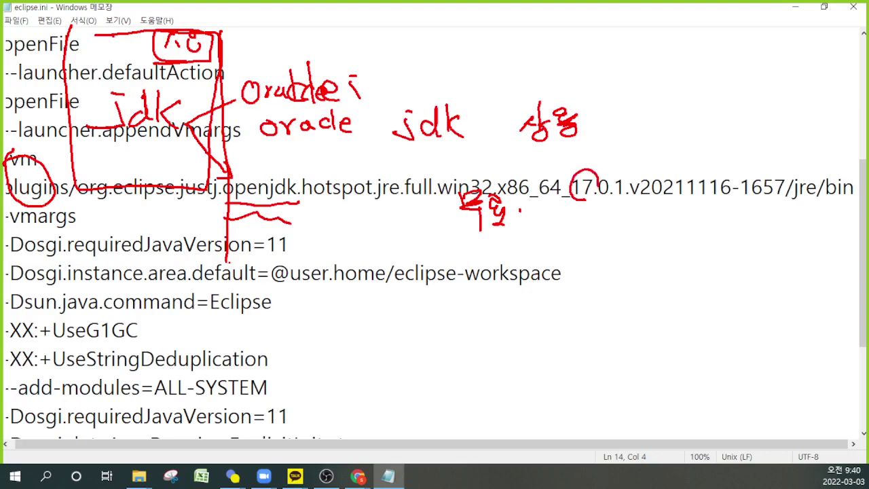
mouse_move(584, 198)
left_mouse_down()
mouse_move(566, 182)
mouse_move(596, 170)
mouse_move(600, 177)
left_mouse_up()
left_click_drag(256, 157, 459, 160)
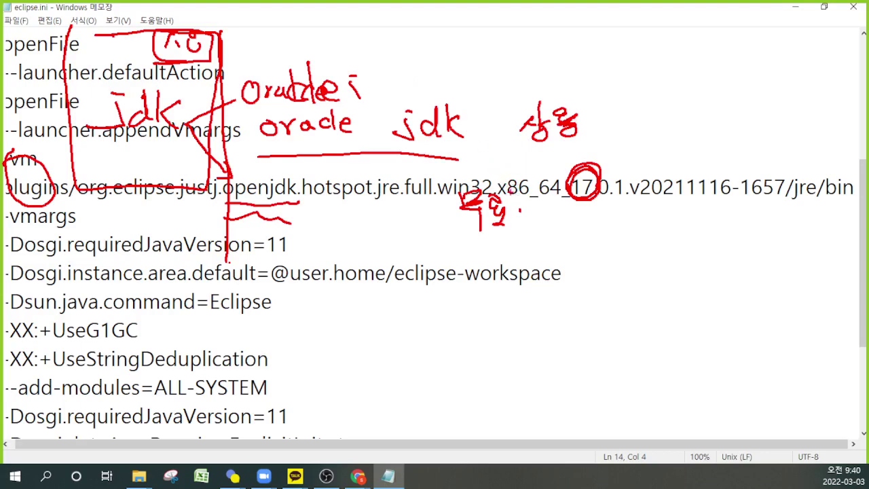
key("Escape")
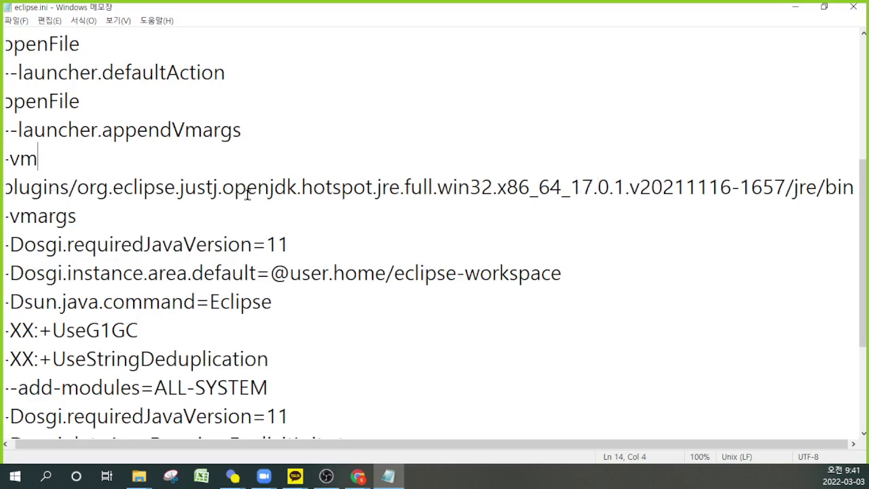
left_click_drag(299, 188, 233, 192)
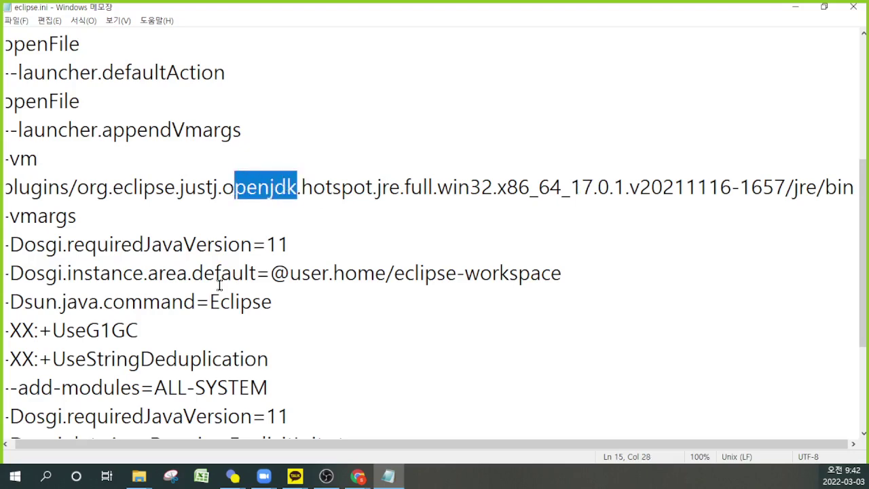
Append the line -Dfile.encoding=UTF-8 at the end of eclipse.ini and save the file
scroll(219, 285, "down", 1)
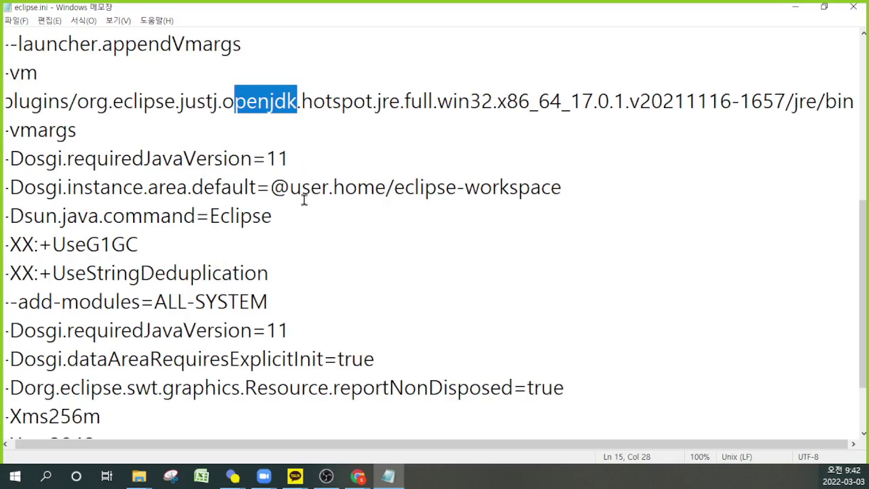
scroll(142, 301, "down", 1)
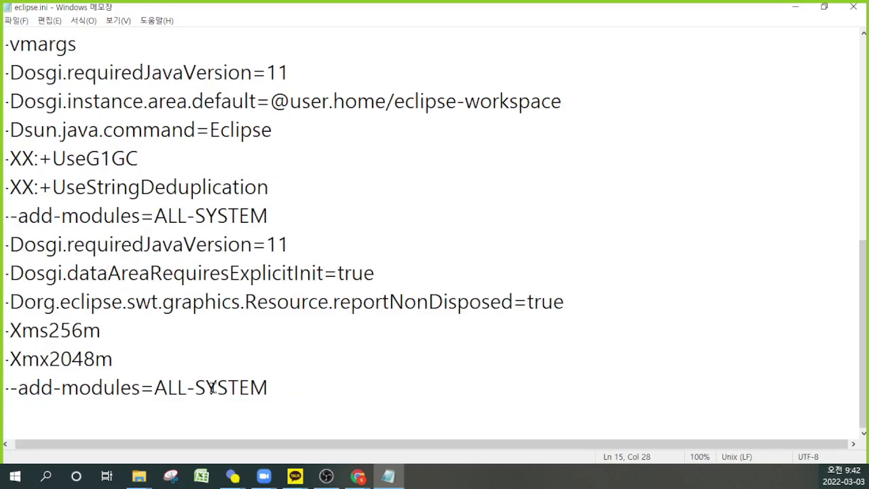
left_click(344, 388)
key("Return")
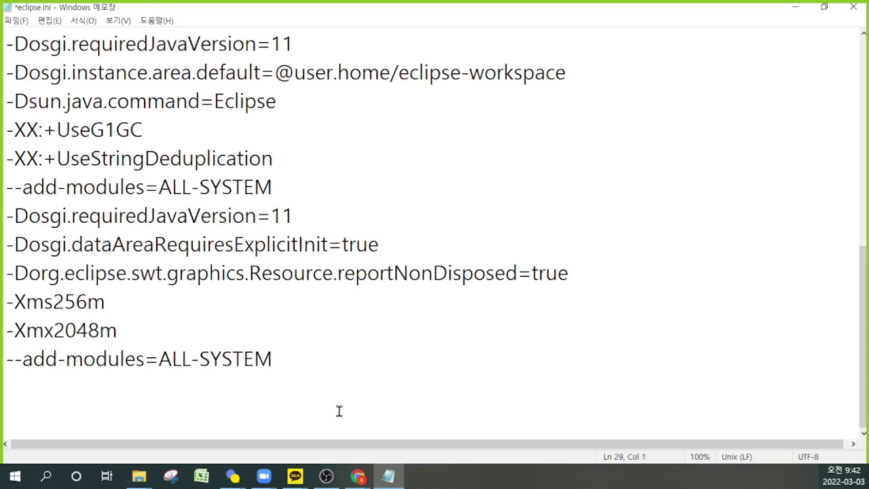
type("-Dfil")
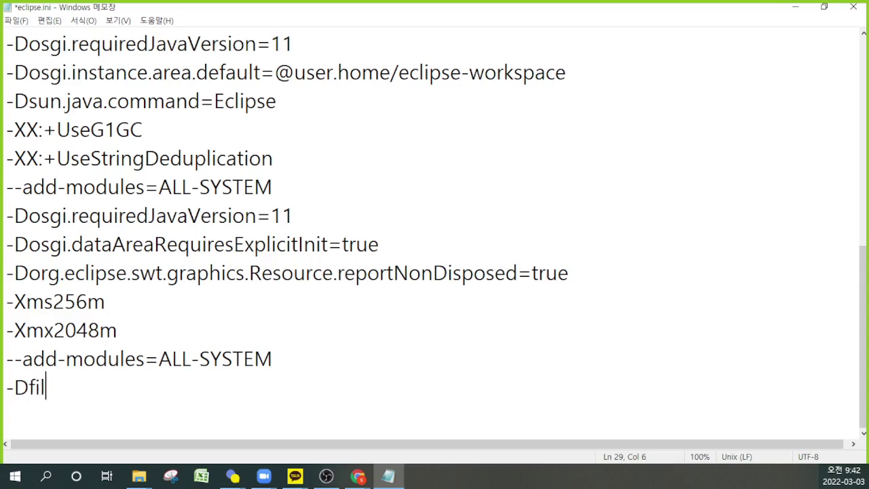
type("e.encoding=")
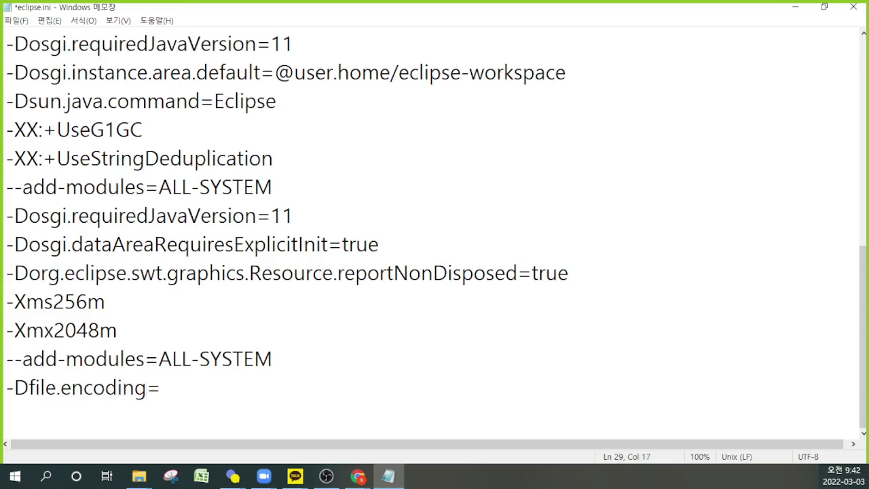
type("UTF-8")
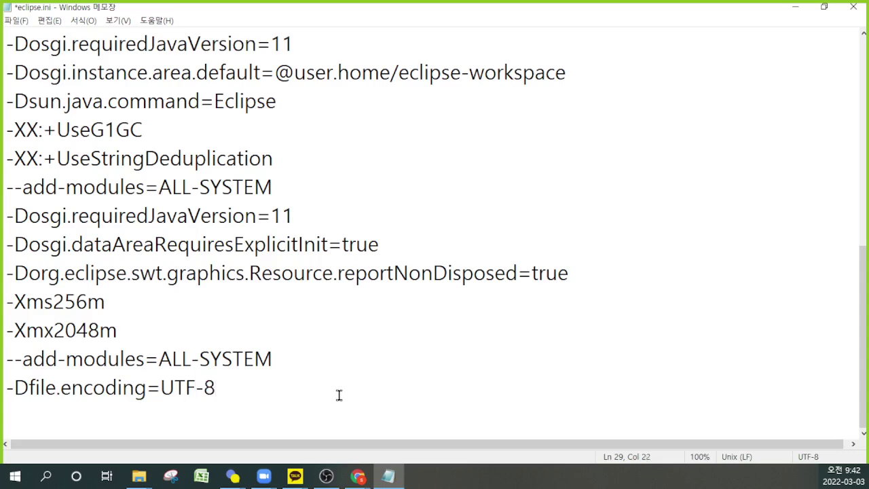
key("Return")
left_click(18, 25)
left_click(41, 74)
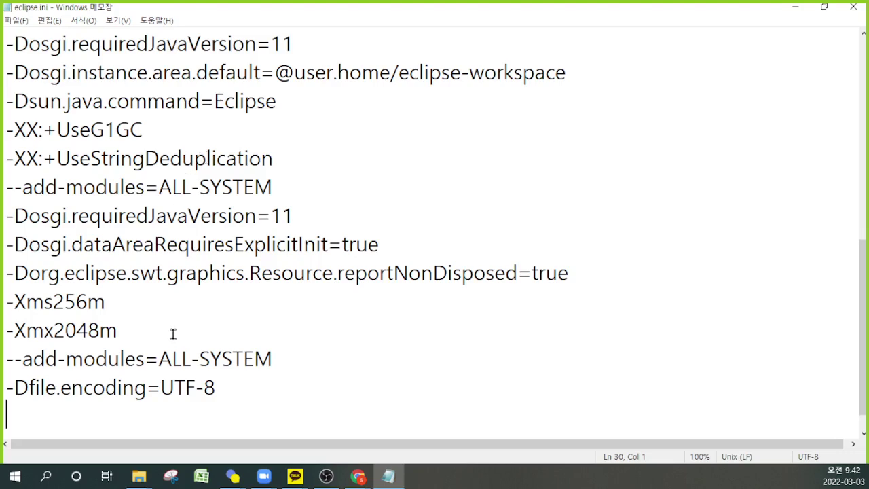
Mark the -Dfile.encoding=UTF-8 line with a wavy underline and an arrow, and handwrite a circled "가" in the blank area
left_click_drag(229, 402, 8, 412)
mouse_move(236, 309)
left_mouse_down()
mouse_move(202, 349)
mouse_move(201, 330)
left_mouse_up()
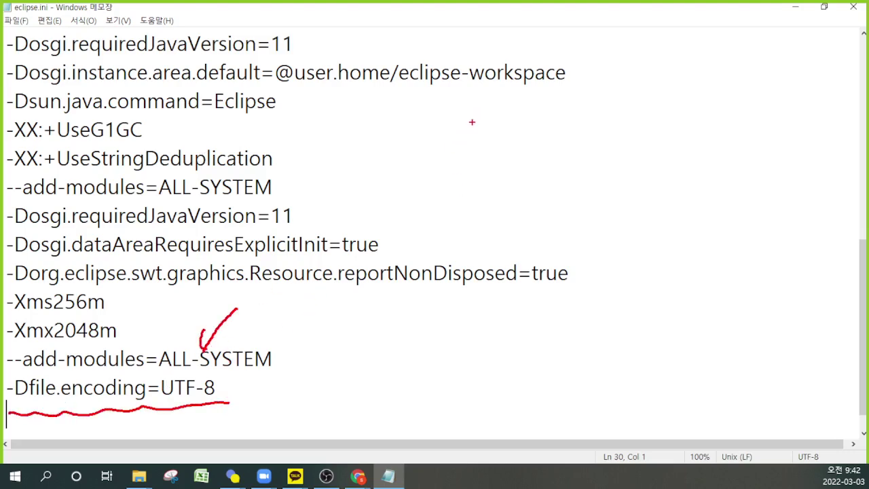
left_click_drag(456, 119, 448, 139)
left_click_drag(480, 104, 481, 148)
left_click_drag(480, 133, 490, 133)
mouse_move(479, 164)
left_mouse_down()
mouse_move(415, 140)
mouse_move(502, 110)
mouse_move(479, 164)
left_mouse_up()
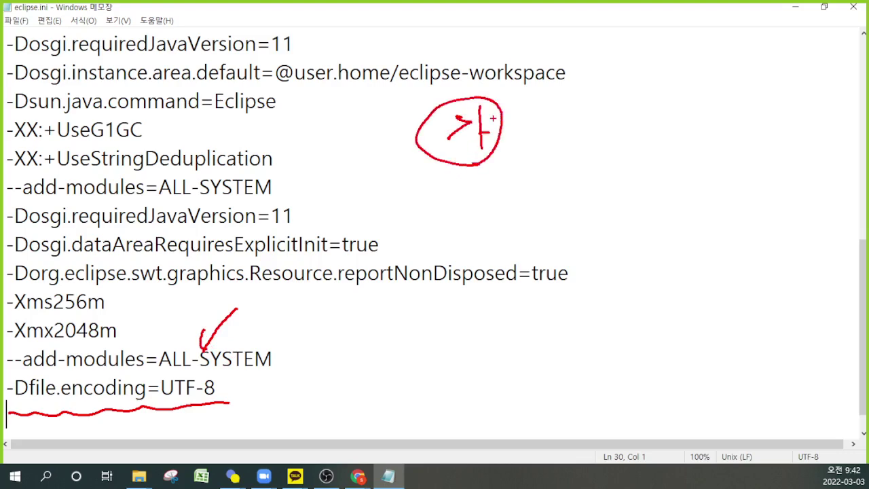
Draw three red arrows fanning out from the circled "가"
mouse_move(498, 108)
left_mouse_down()
mouse_move(553, 68)
mouse_move(545, 81)
left_mouse_up()
left_click_drag(498, 137, 541, 138)
left_click_drag(536, 129, 534, 148)
left_click_drag(492, 162, 535, 193)
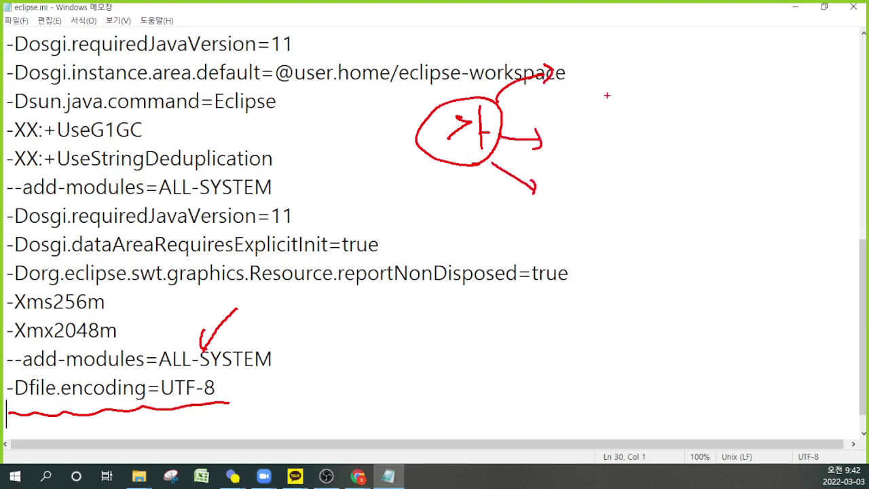
Handwrite the binary codes 011, 010 and 100 at the ends of the three arrows
left_click_drag(589, 57, 614, 72)
left_click_drag(631, 54, 632, 70)
mouse_move(591, 134)
left_mouse_down()
mouse_move(582, 144)
mouse_move(591, 136)
left_mouse_up()
left_click_drag(617, 133, 614, 155)
mouse_move(636, 136)
left_mouse_down()
mouse_move(633, 155)
mouse_move(637, 136)
left_mouse_up()
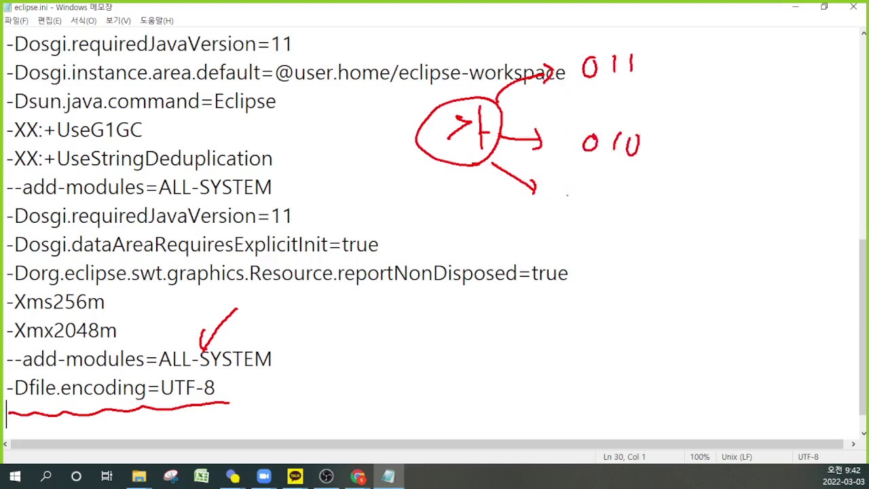
mouse_move(577, 189)
left_mouse_down()
mouse_move(572, 201)
mouse_move(611, 190)
left_mouse_up()
mouse_move(637, 190)
left_mouse_down()
mouse_move(631, 195)
mouse_move(636, 189)
left_mouse_up()
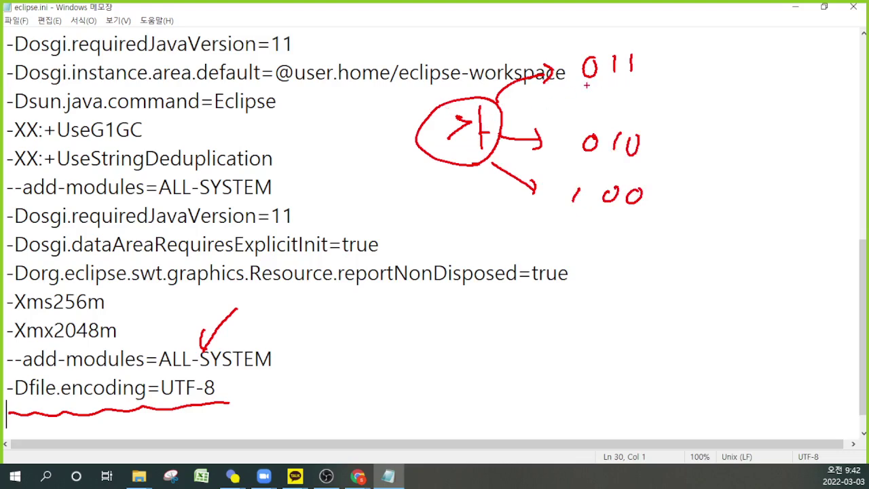
Underline and circle the codes 011 and 010, underline "가", and circle UTF-8 in the encoding line with extra underlining
left_click_drag(586, 86, 624, 84)
left_click_drag(583, 157, 628, 156)
left_click_drag(161, 407, 218, 404)
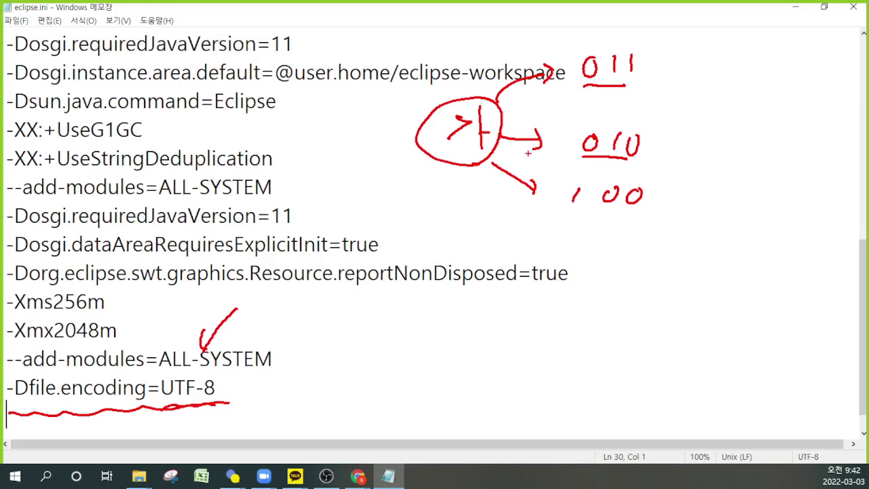
mouse_move(609, 93)
left_mouse_down()
mouse_move(590, 93)
mouse_move(603, 49)
mouse_move(635, 75)
mouse_move(624, 84)
left_mouse_up()
mouse_move(600, 160)
left_mouse_down()
mouse_move(592, 161)
mouse_move(606, 109)
mouse_move(616, 163)
left_mouse_up()
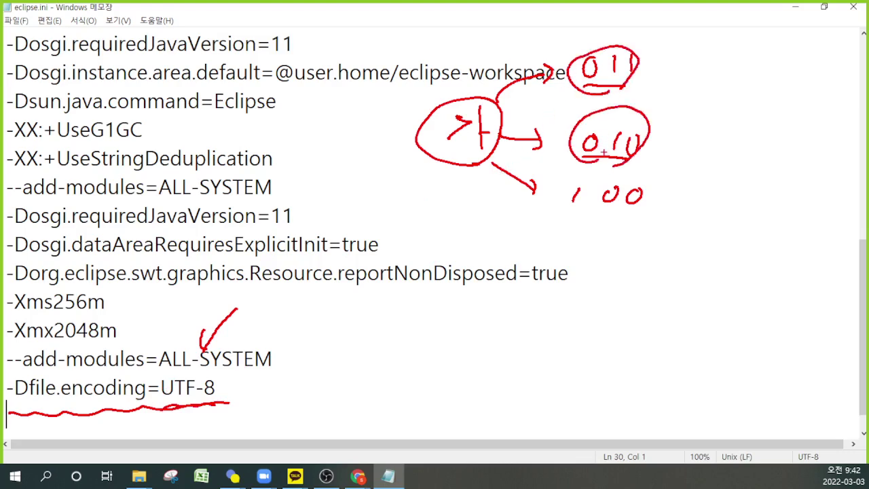
mouse_move(449, 147)
left_mouse_down()
mouse_move(483, 158)
mouse_move(464, 156)
left_mouse_up()
mouse_move(182, 412)
left_mouse_down()
mouse_move(145, 387)
mouse_move(201, 367)
mouse_move(185, 408)
left_mouse_up()
left_click_drag(9, 410, 212, 406)
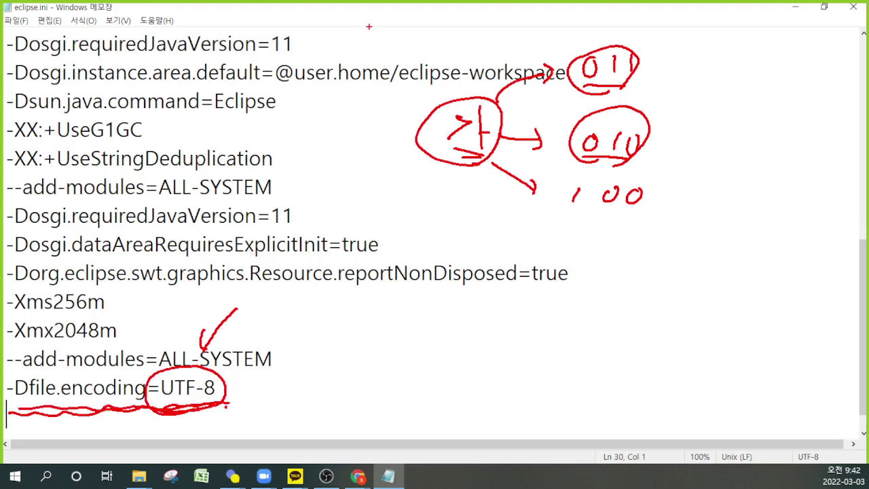
Box "가" together with its code 010 and draw an arrow pointing at the box
mouse_move(370, 24)
left_mouse_down()
mouse_move(319, 50)
mouse_move(338, 49)
left_mouse_up()
mouse_move(443, 93)
left_mouse_down()
mouse_move(527, 159)
mouse_move(644, 175)
mouse_move(604, 112)
mouse_move(438, 95)
left_mouse_up()
left_click_drag(720, 81, 659, 107)
mouse_move(672, 92)
left_mouse_down()
mouse_move(659, 107)
mouse_move(683, 110)
left_mouse_up()
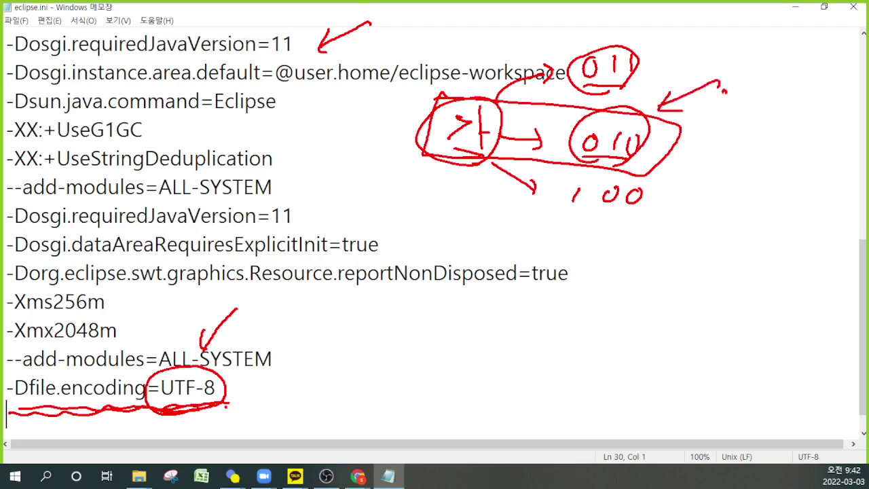
Handwrite "UTF-8" beside the arrow that points at the boxed 가–010 pair
left_click_drag(718, 88, 746, 90)
left_click_drag(749, 92, 773, 90)
mouse_move(752, 93)
left_mouse_down()
mouse_move(751, 117)
mouse_move(762, 118)
left_mouse_up()
mouse_move(763, 93)
left_mouse_down()
mouse_move(780, 93)
mouse_move(778, 105)
left_mouse_up()
left_click_drag(788, 105, 801, 104)
mouse_move(820, 96)
left_mouse_down()
mouse_move(809, 100)
mouse_move(819, 96)
left_mouse_up()
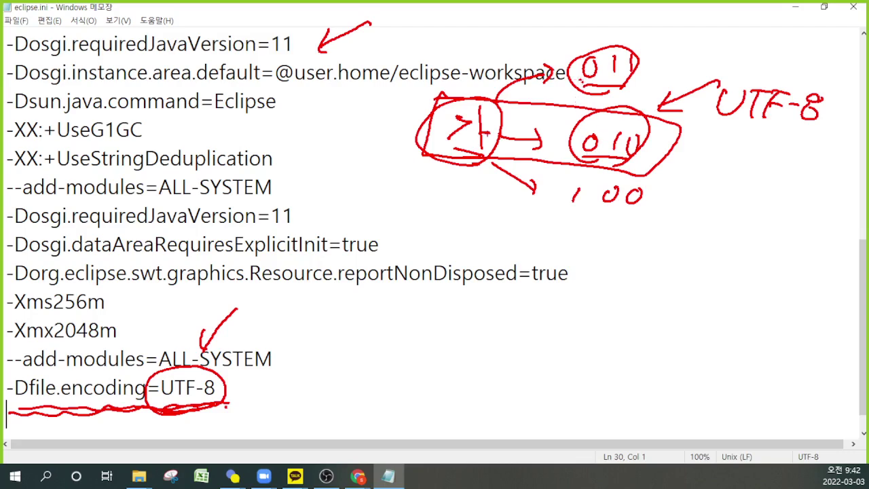
Underline the codes 011 and 010 and the handwritten UTF-8, and emphasize UTF-8 in the encoding line with an arrow and circle
left_click_drag(588, 85, 626, 79)
left_click_drag(592, 101, 624, 105)
left_click_drag(584, 155, 609, 152)
left_click_drag(721, 122, 796, 128)
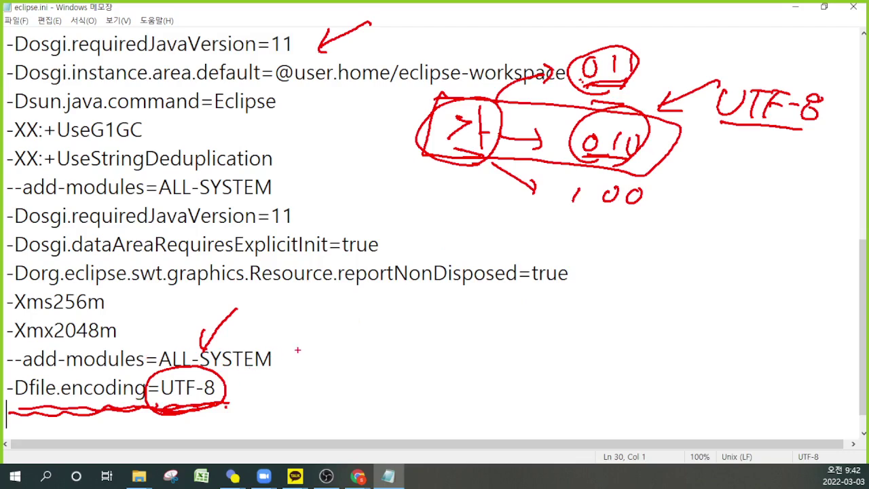
left_click_drag(305, 350, 255, 377)
mouse_move(264, 364)
left_mouse_down()
mouse_move(255, 377)
mouse_move(274, 374)
left_mouse_up()
mouse_move(193, 402)
left_mouse_down()
mouse_move(140, 412)
mouse_move(210, 375)
mouse_move(153, 420)
mouse_move(221, 388)
left_mouse_up()
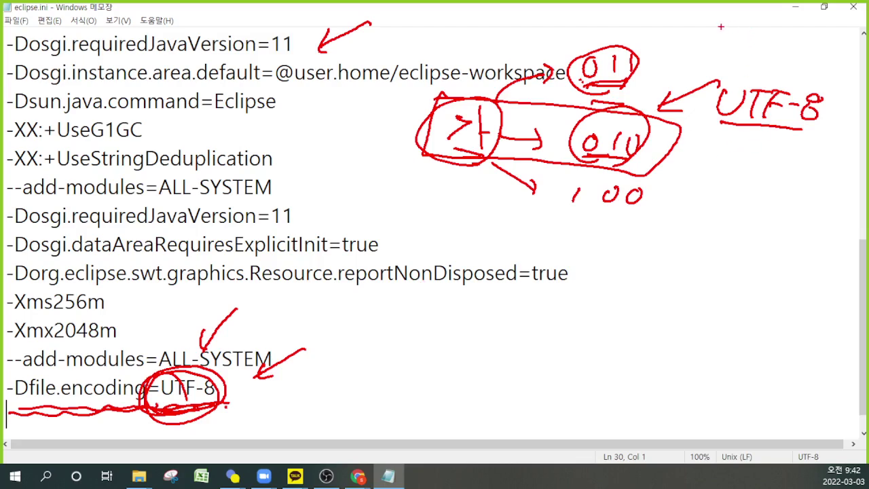
Handwrite "Euc-Kr" above the handwritten UTF-8, box UTF-8, and draw an arrow pointing up at it
mouse_move(721, 27)
left_mouse_down()
mouse_move(721, 46)
mouse_move(761, 38)
mouse_move(775, 49)
left_mouse_up()
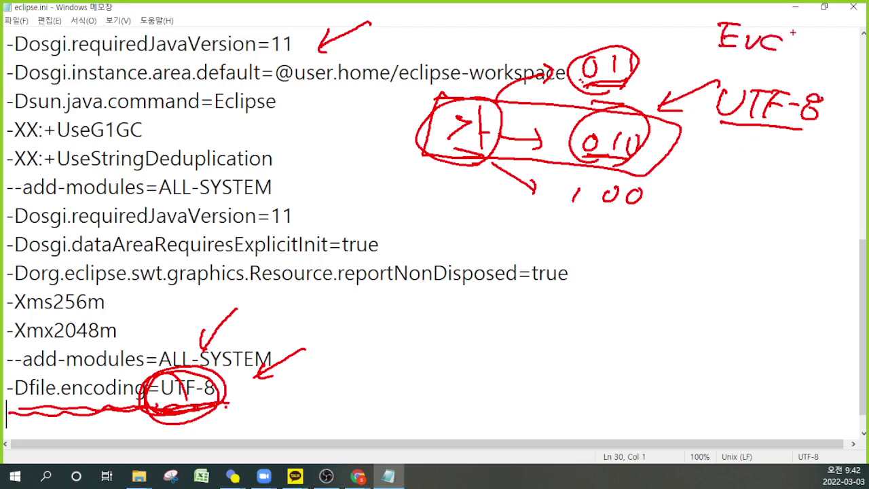
left_click_drag(807, 23, 804, 49)
mouse_move(824, 34)
left_mouse_down()
mouse_move(810, 42)
mouse_move(824, 50)
left_mouse_up()
mouse_move(829, 38)
left_mouse_down()
mouse_move(829, 52)
mouse_move(840, 40)
left_mouse_up()
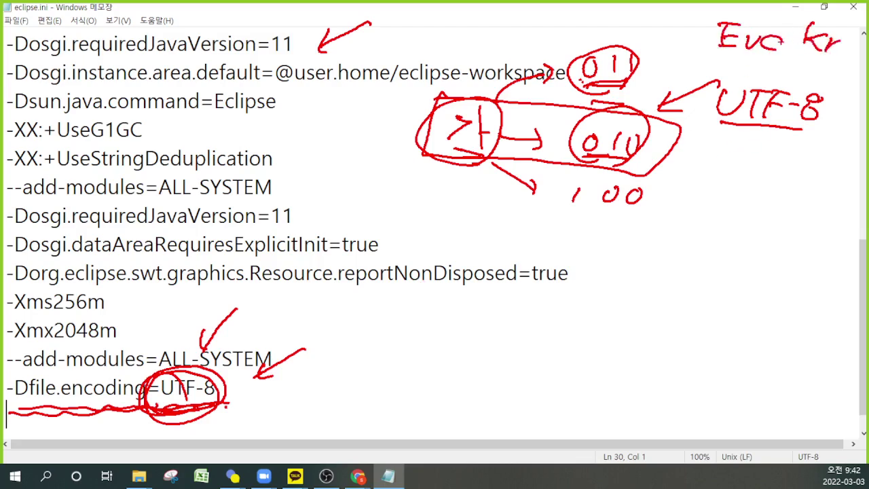
left_click_drag(779, 42, 797, 40)
mouse_move(714, 65)
left_mouse_down()
mouse_move(709, 129)
mouse_move(782, 140)
mouse_move(837, 134)
mouse_move(750, 77)
mouse_move(707, 120)
mouse_move(822, 136)
left_mouse_up()
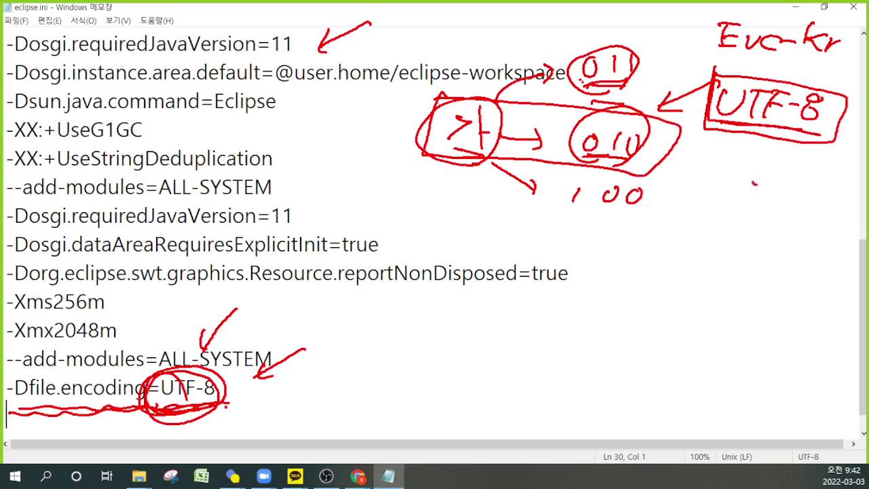
left_click_drag(753, 183, 755, 145)
mouse_move(764, 154)
left_mouse_down()
mouse_move(745, 156)
mouse_move(771, 152)
left_mouse_up()
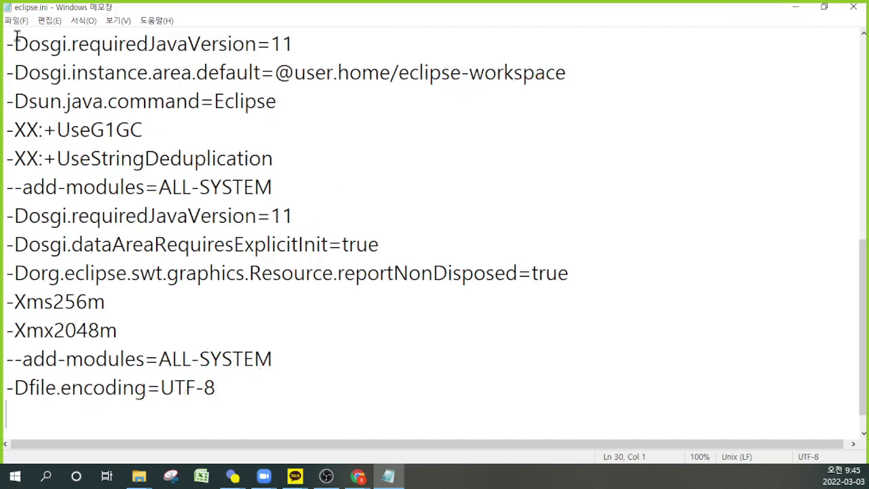
View the encoding choices for saving eclipse.ini under another name, and leave without saving
left_click(15, 22)
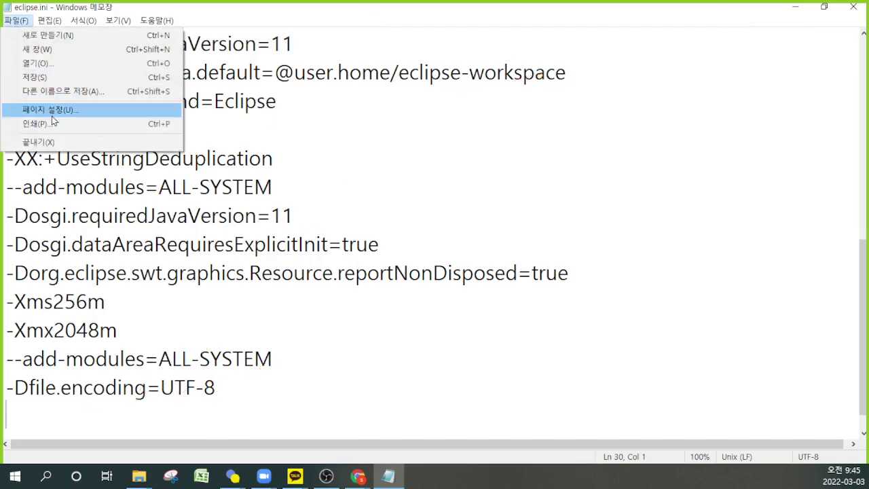
left_click(70, 90)
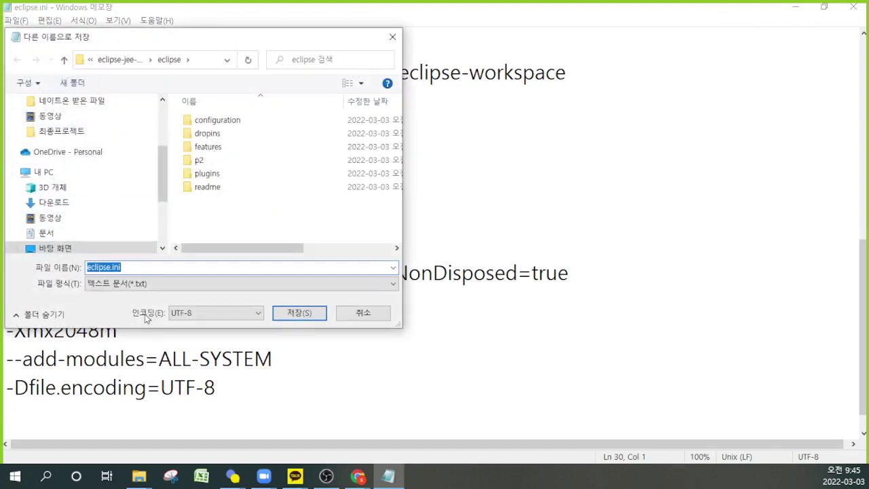
left_click(257, 314)
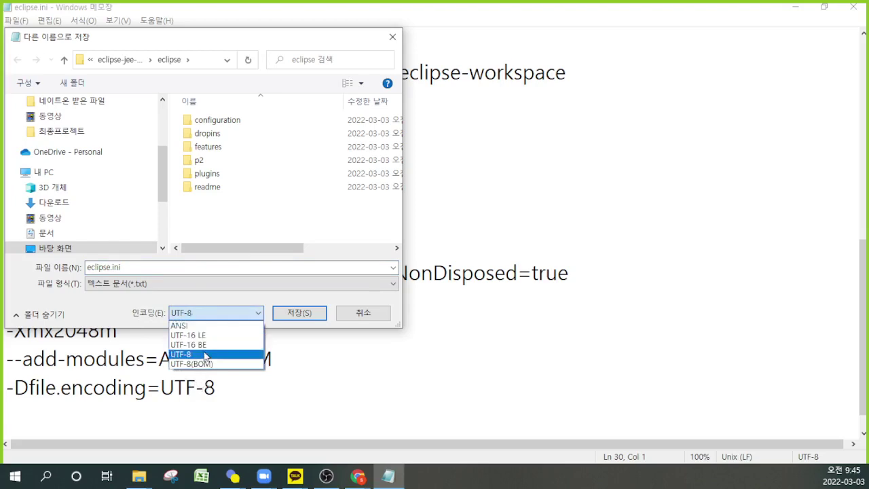
left_click(377, 319)
left_click(378, 319)
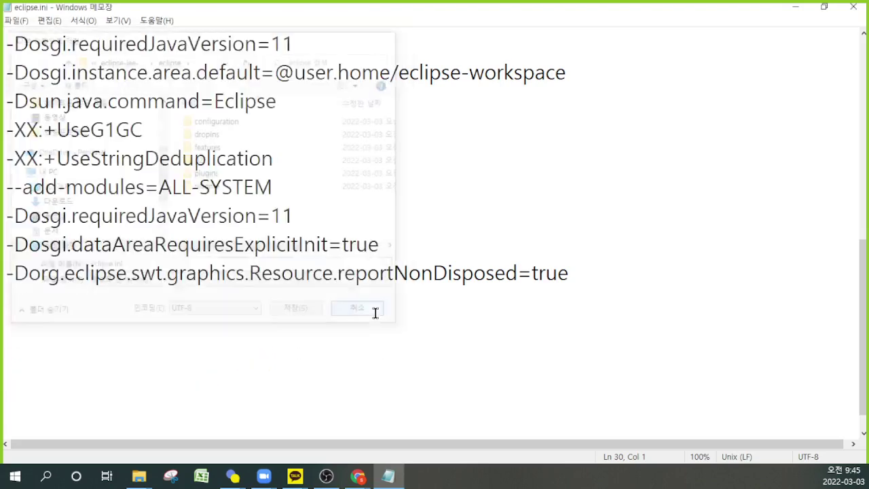
left_click(357, 333)
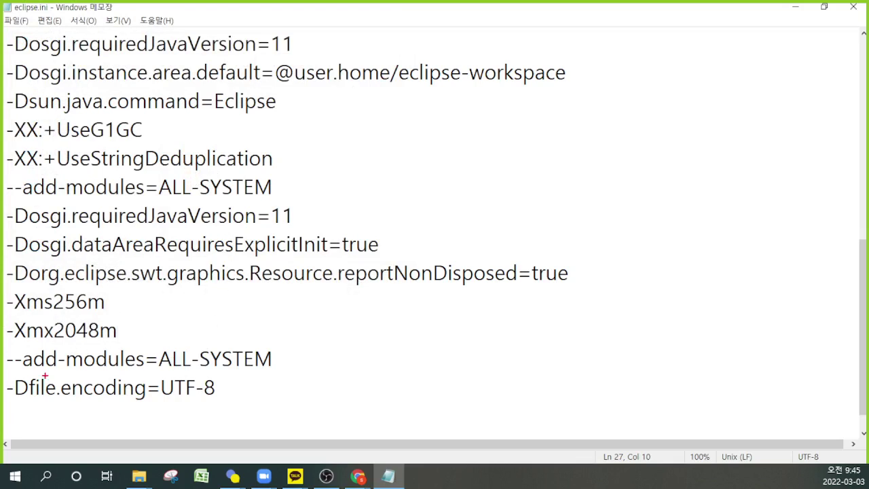
Draw a wavy red underline beneath the -Dfile.encoding=UTF-8 line, and clear the annotation
left_click_drag(17, 399, 244, 412)
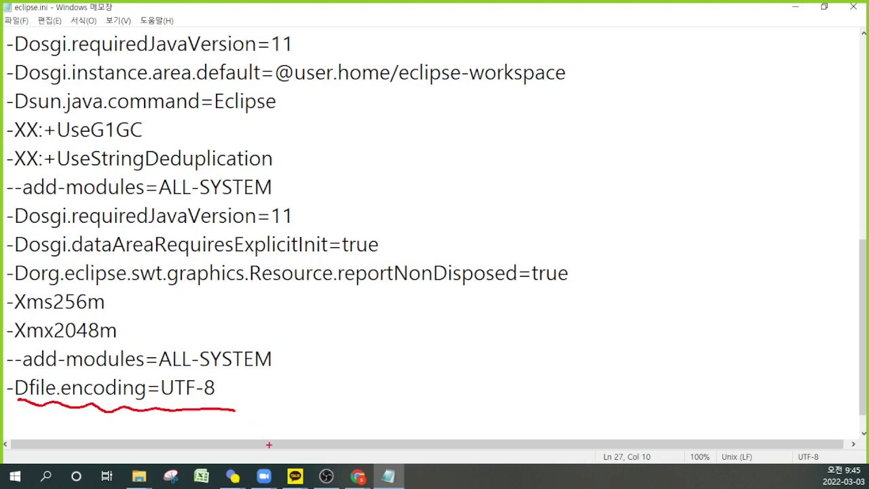
key("Escape")
left_click(367, 202)
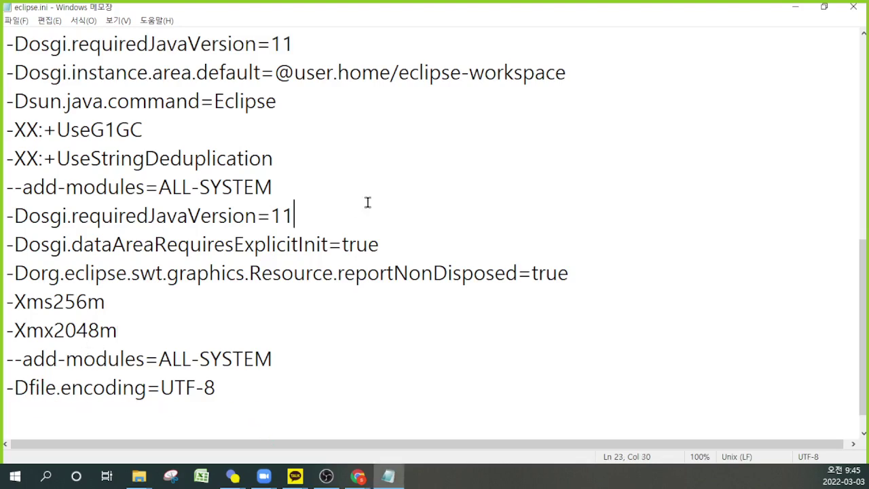
Save the changes to eclipse.ini under its existing name
left_click(16, 20)
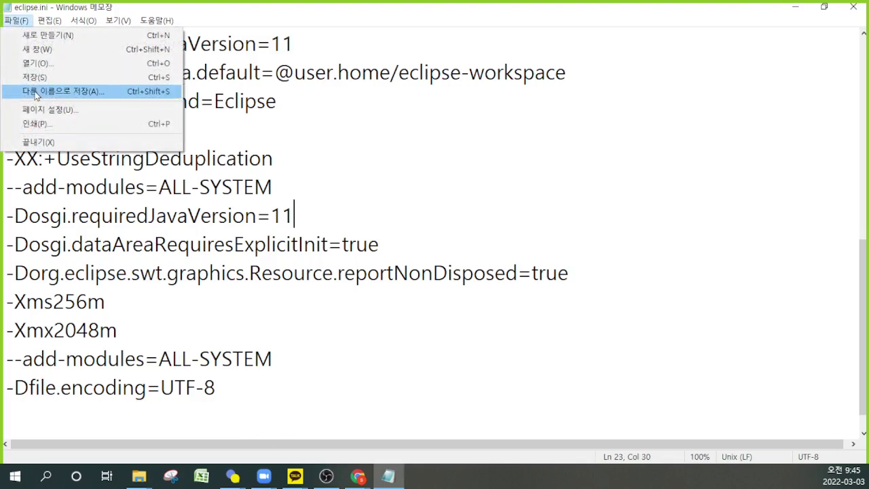
left_click(29, 73)
left_click(304, 129)
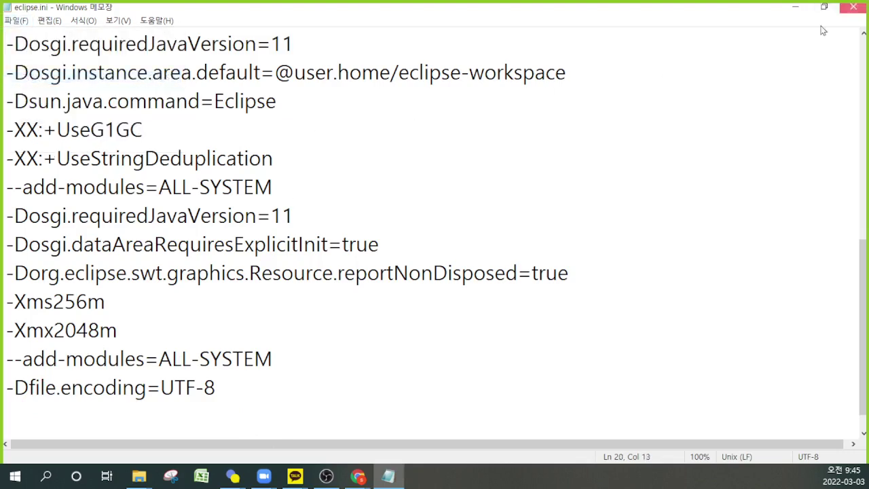
left_click(16, 20)
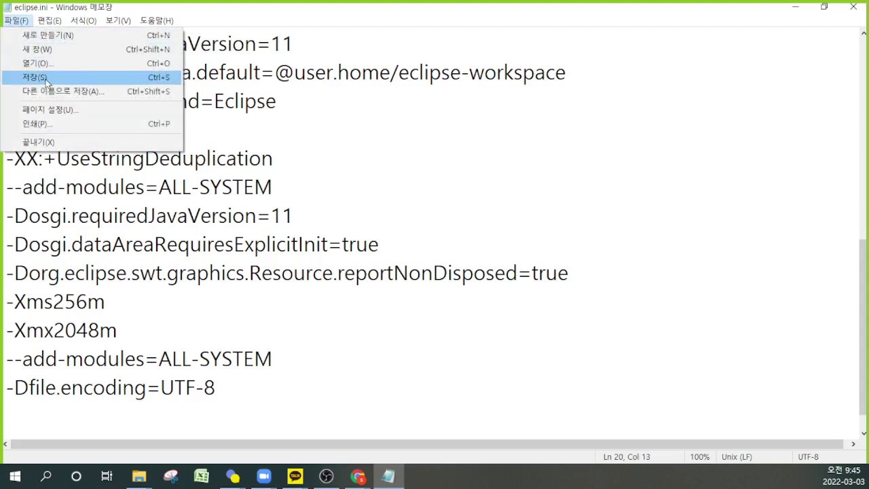
left_click(34, 77)
left_click(375, 201)
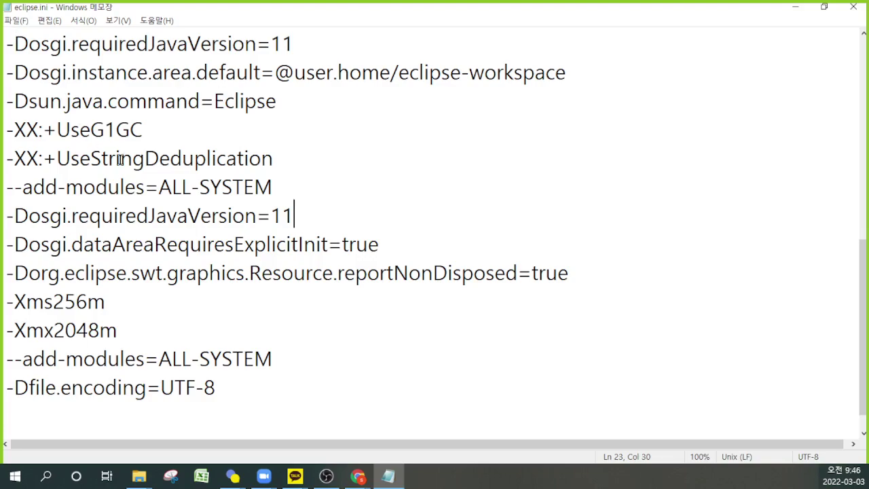
Review the settings in eclipse.ini from the -startup entry down to the -Dfile.encoding=UTF-8 line
scroll(125, 167, "up", 2)
scroll(81, 129, "up", 1)
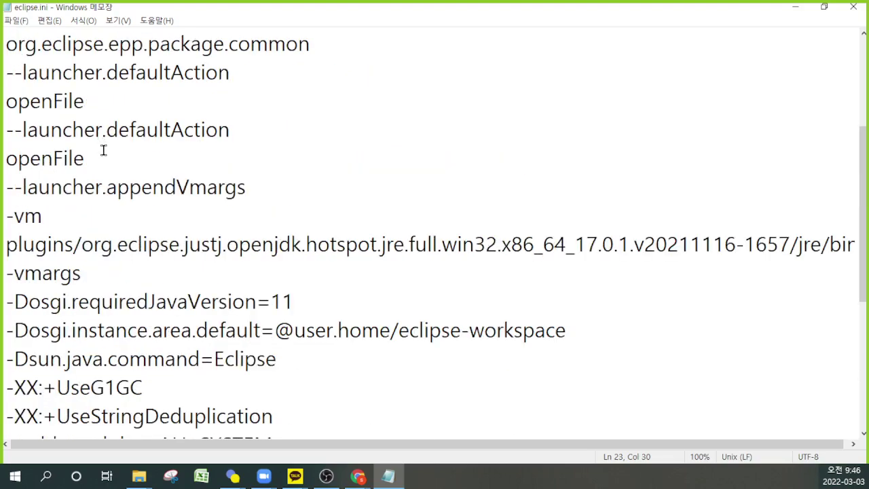
scroll(103, 150, "up", 1)
scroll(103, 161, "down", 4)
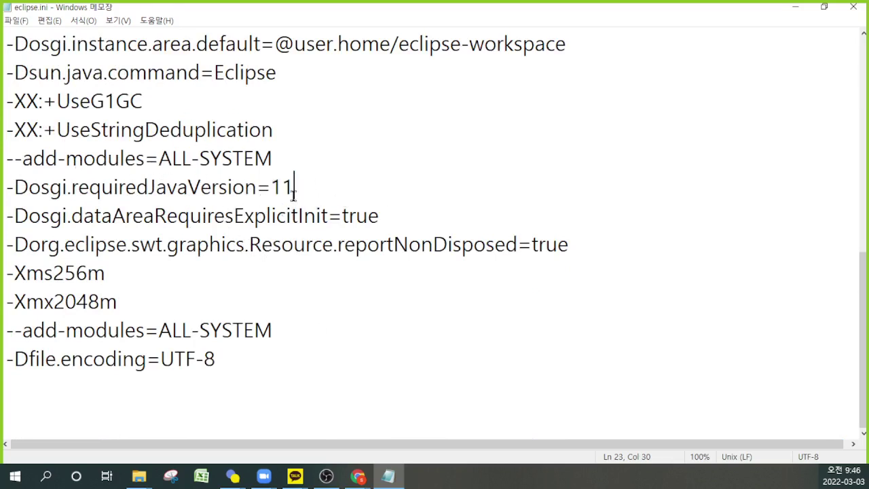
left_click(290, 157)
left_click(292, 130)
left_click(236, 109)
left_click(210, 278)
left_click(197, 304)
left_click(262, 363)
left_click_drag(27, 359, 226, 363)
left_click(203, 300)
scroll(192, 285, "up", 5)
scroll(139, 153, "up", 1)
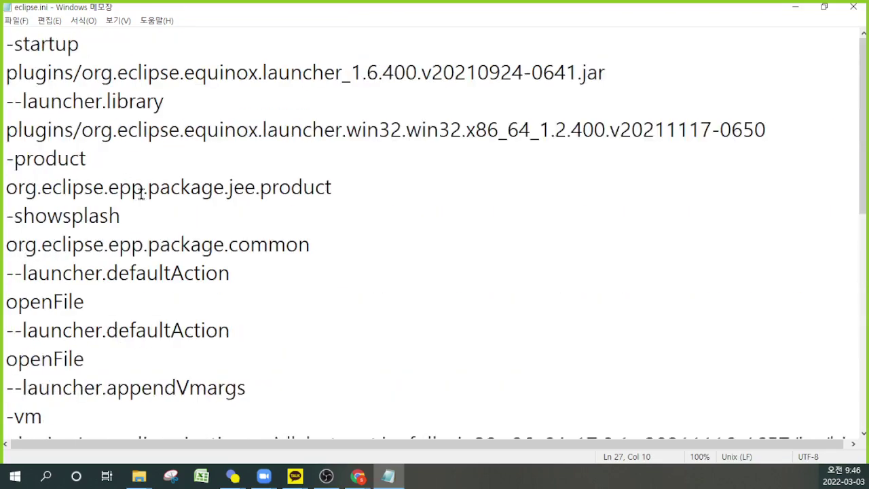
scroll(129, 204, "down", 6)
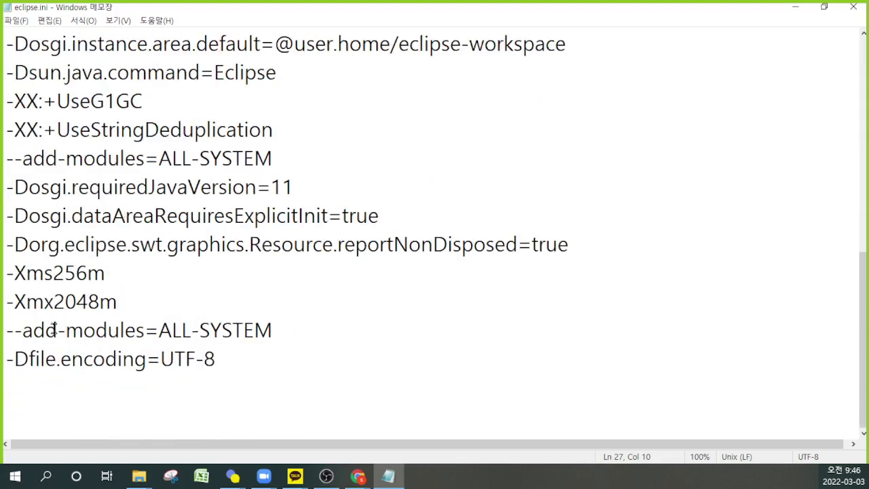
Save eclipse.ini once more and close the file
left_click(10, 26)
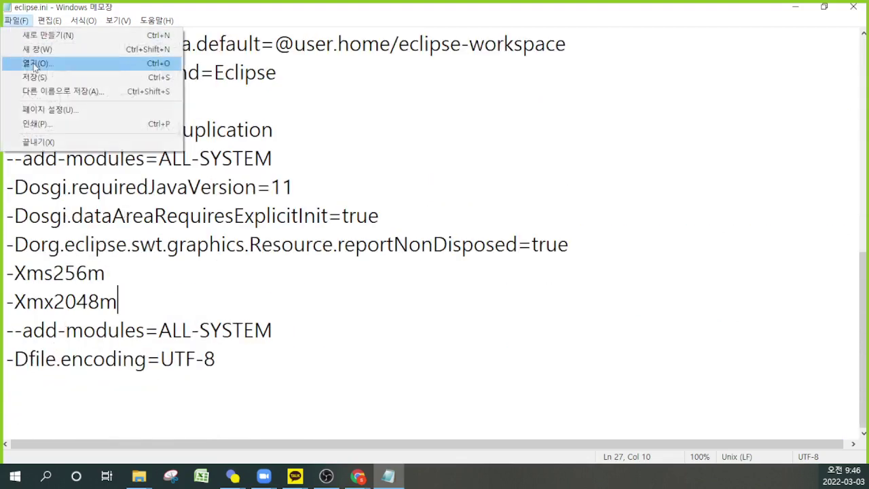
left_click(41, 78)
left_click(305, 155)
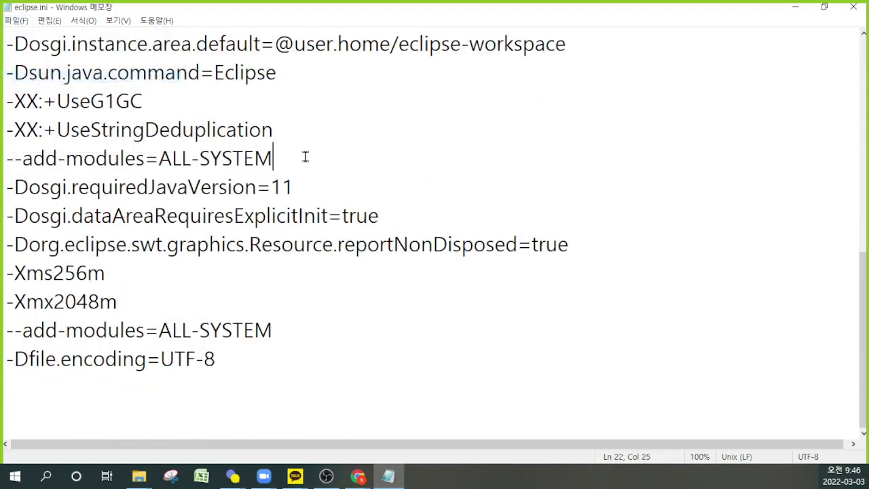
left_click(854, 7)
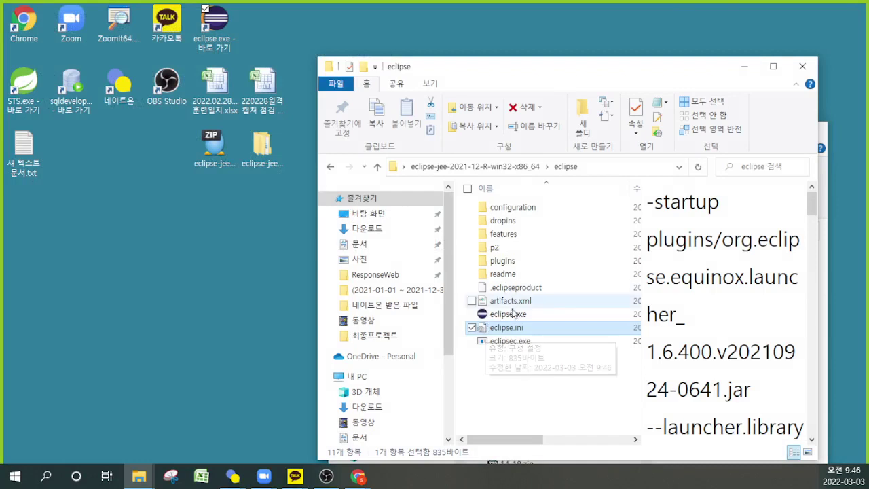
Launch Eclipse from its desktop shortcut and close the Zoom chat window
double_click(227, 31)
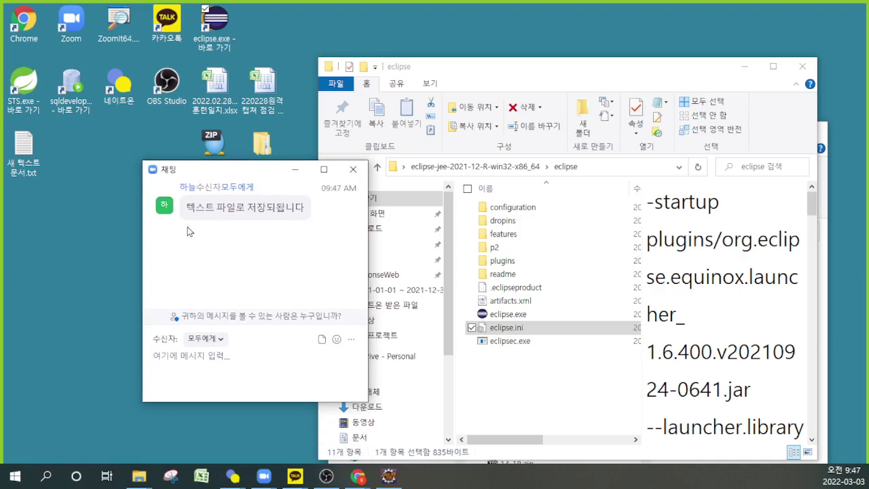
left_click(353, 169)
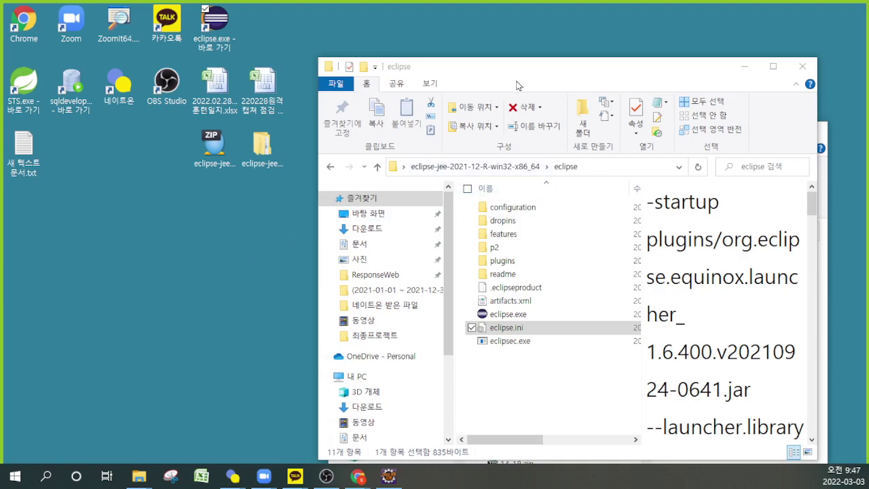
Move the eclipse folder window aside and open its eclipse.ini file with Notepad
left_click_drag(519, 80, 436, 63)
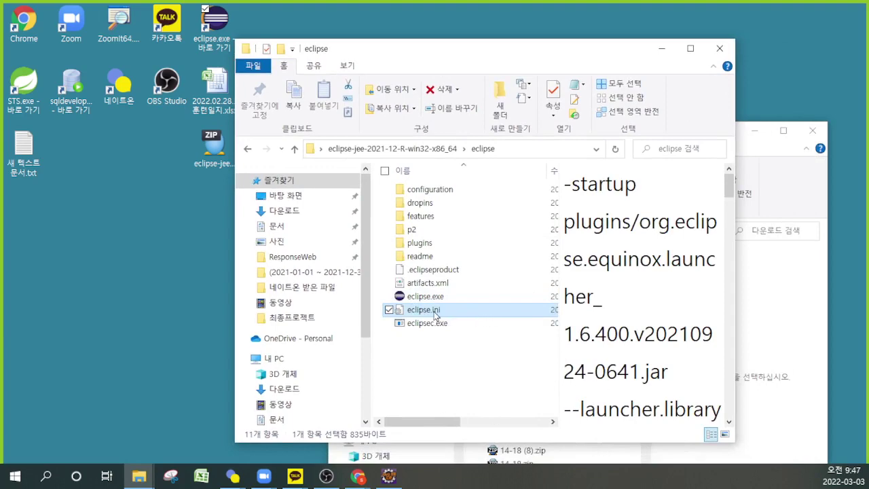
right_click(432, 314)
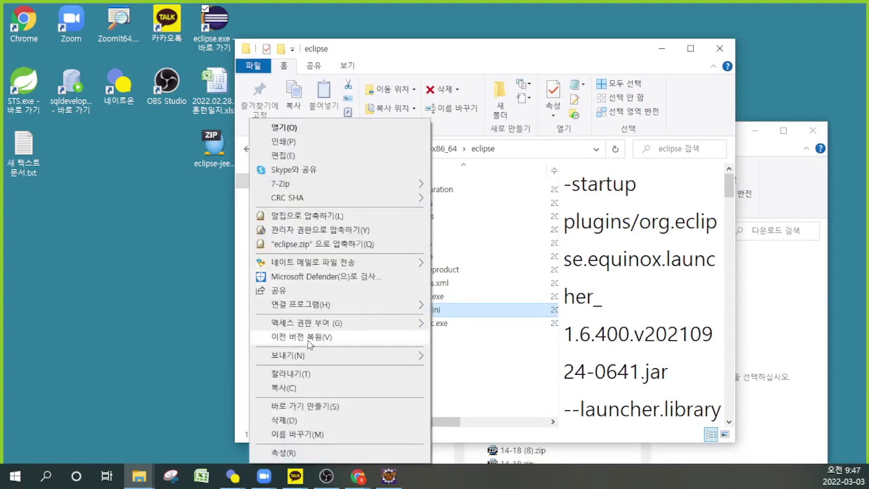
mouse_move(320, 305)
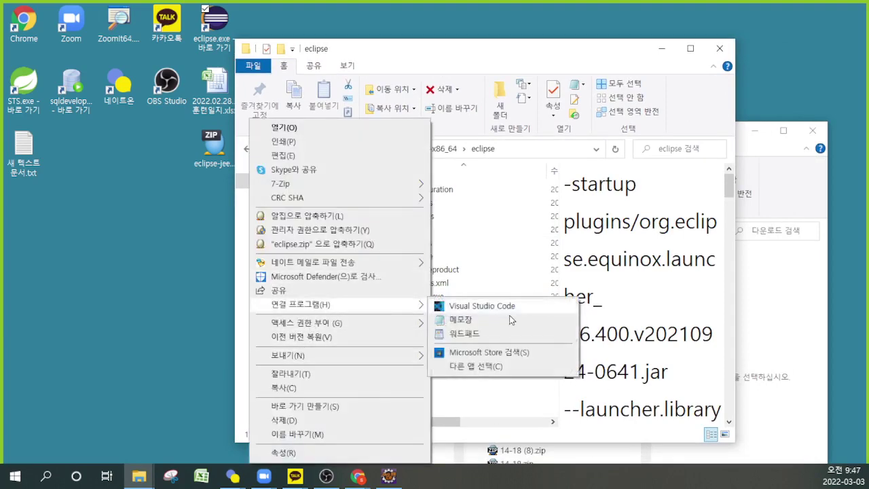
left_click(461, 320)
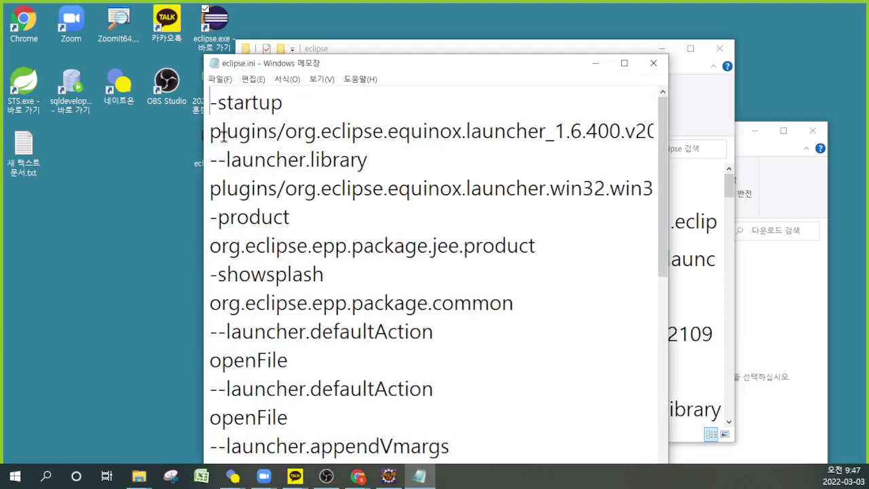
View the encoding choices for saving eclipse.ini under another name, and leave without saving
left_click(220, 80)
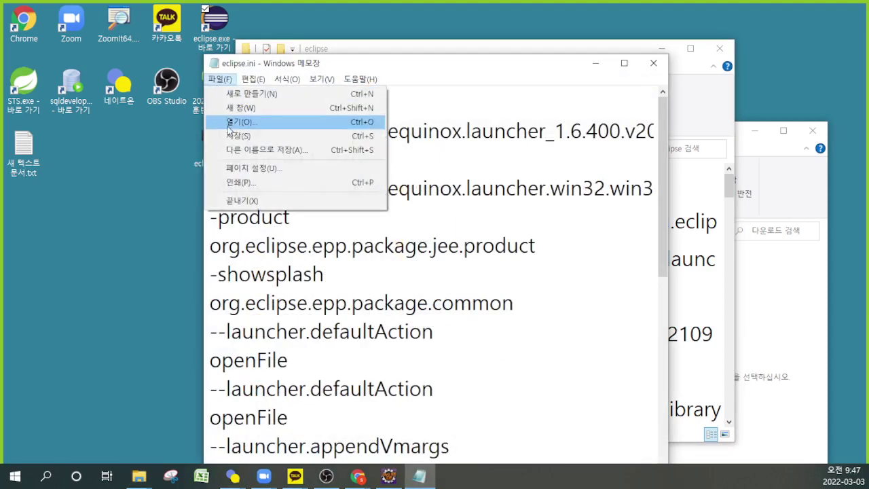
left_click(245, 157)
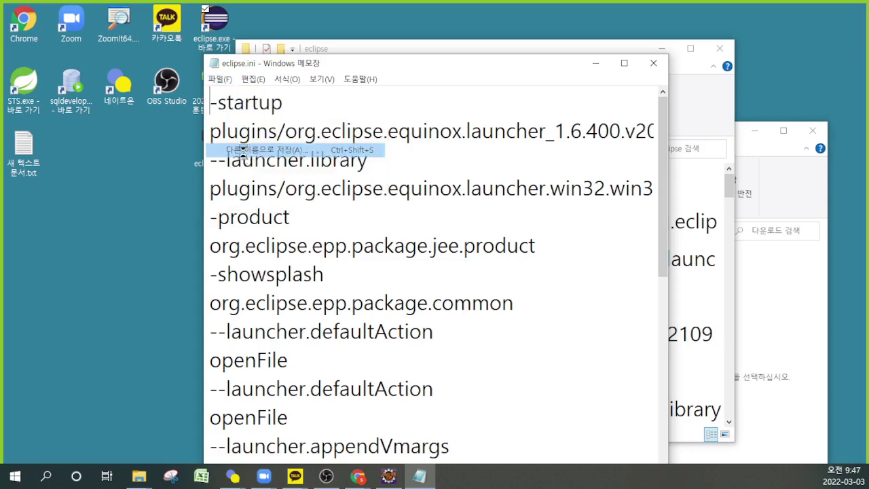
left_click(407, 376)
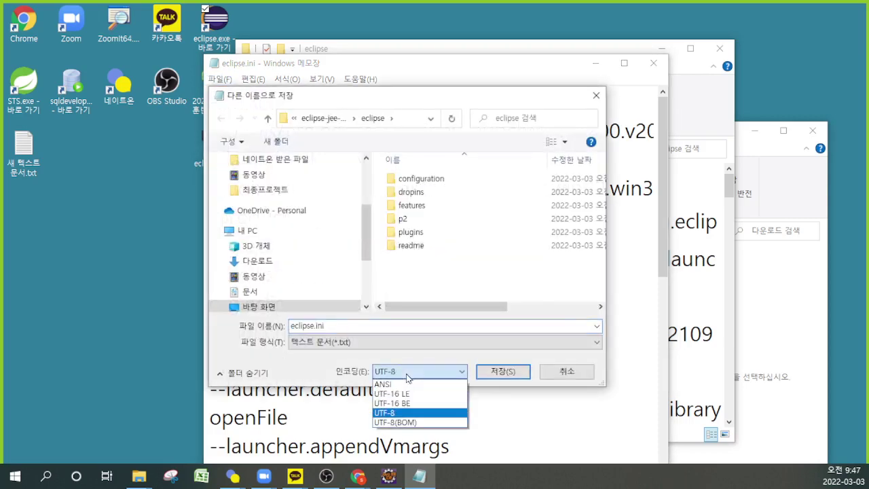
left_click(407, 376)
left_click(596, 95)
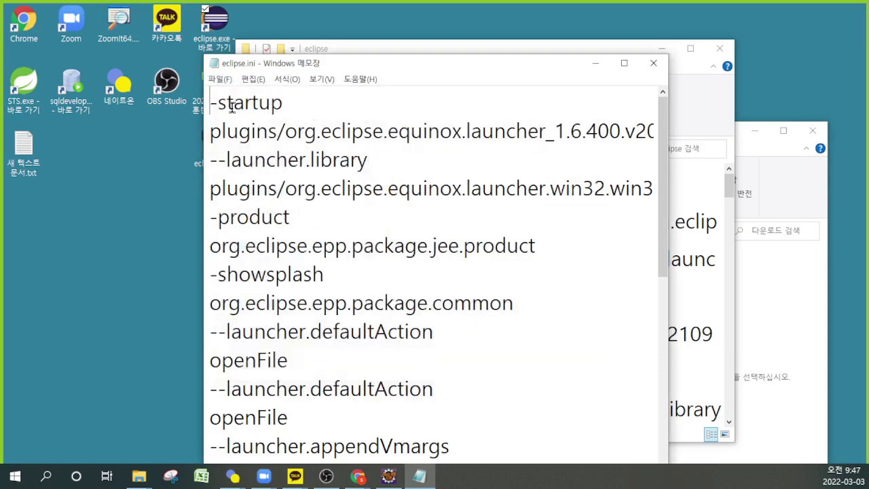
Save eclipse.ini under its existing name and close Notepad
left_click(219, 79)
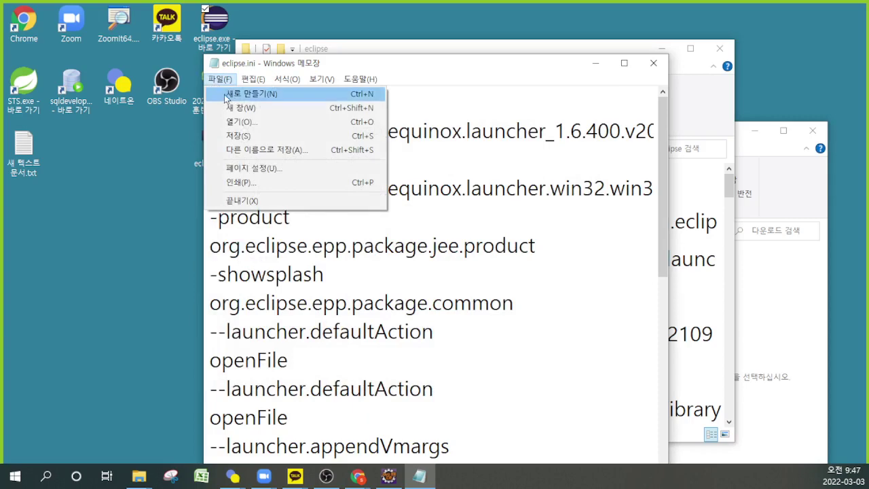
left_click(246, 137)
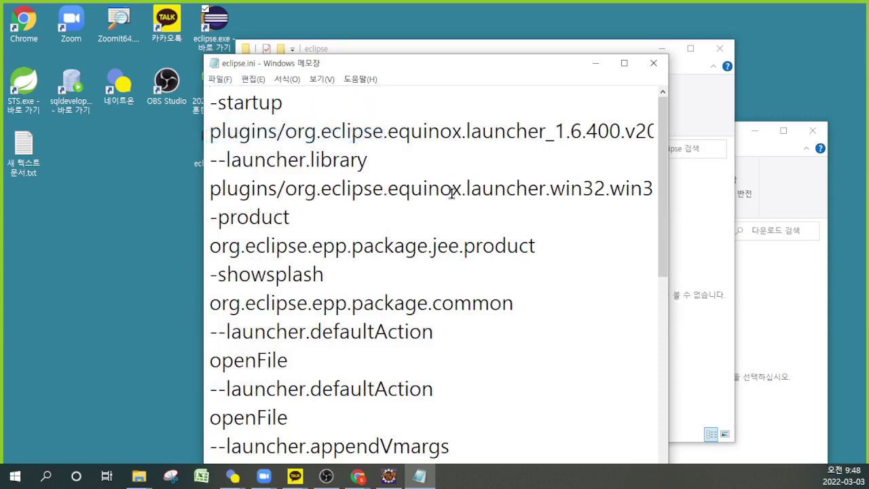
left_click(653, 64)
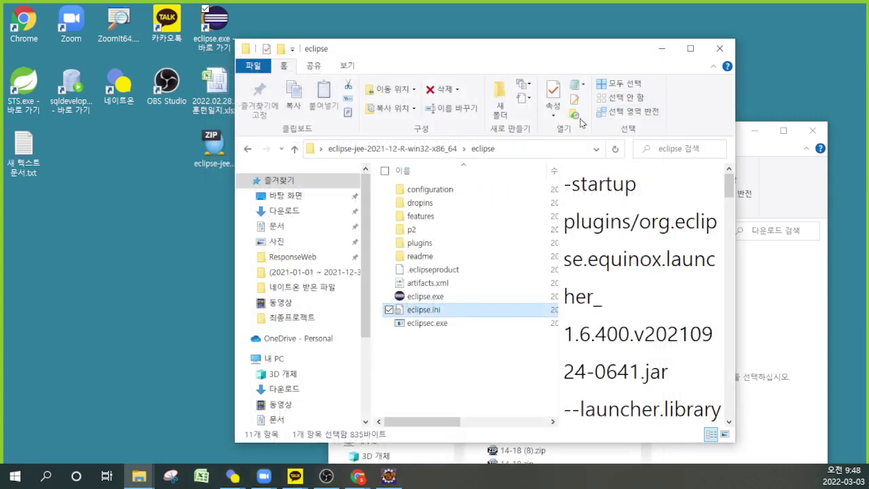
Maximize the eclipse folder window and show its layout and show/hide options
left_click_drag(514, 55, 397, 49)
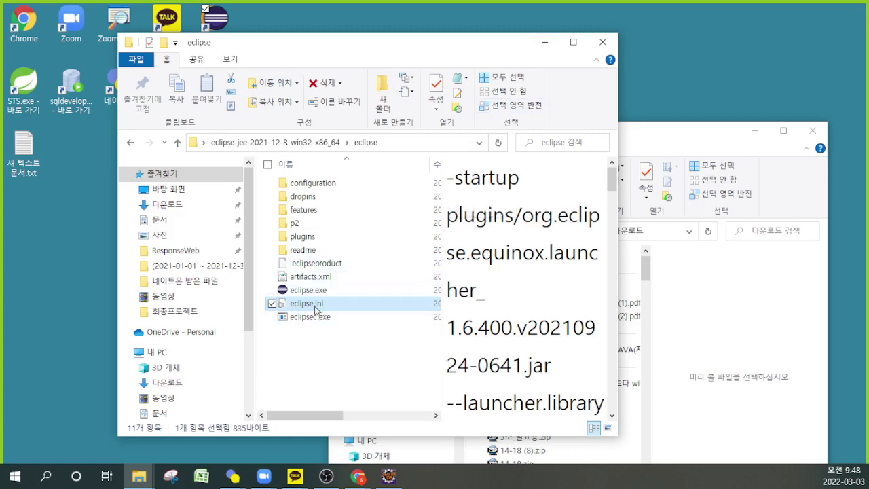
left_click(574, 43)
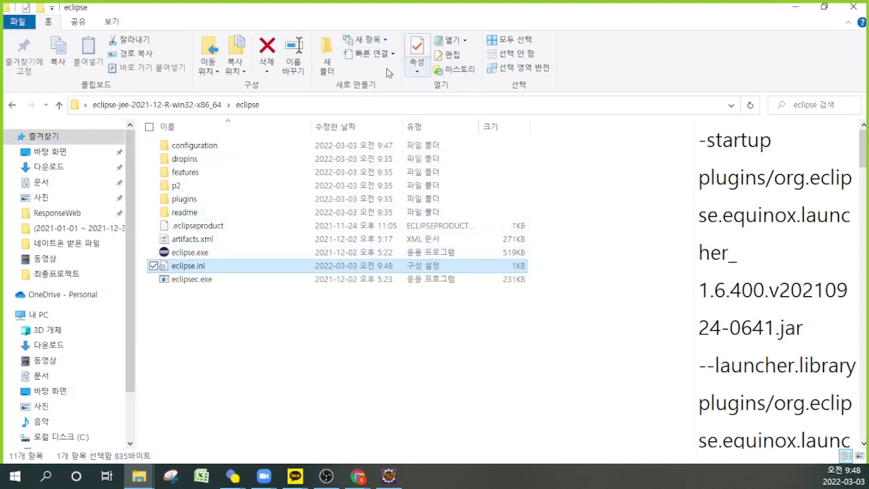
left_click(112, 23)
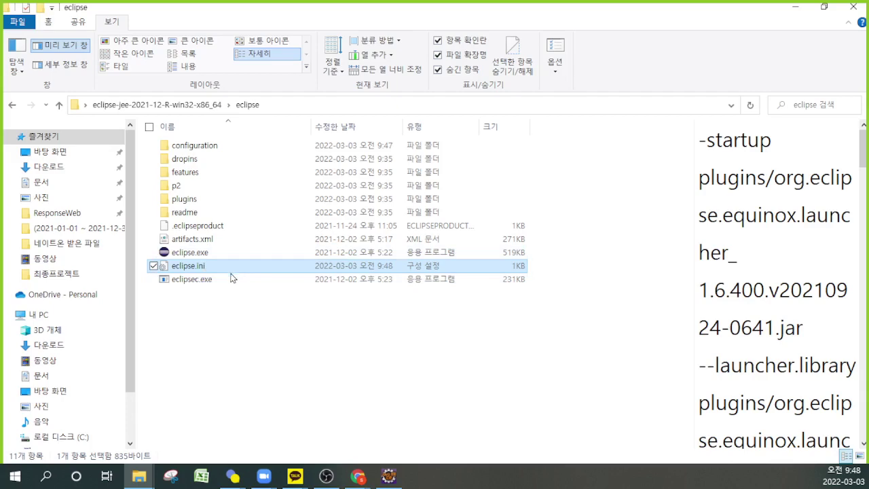
Draw a red question mark below eclipse.ini in the file list, and clear the annotation
mouse_move(232, 299)
left_mouse_down()
mouse_move(256, 288)
mouse_move(243, 321)
left_mouse_up()
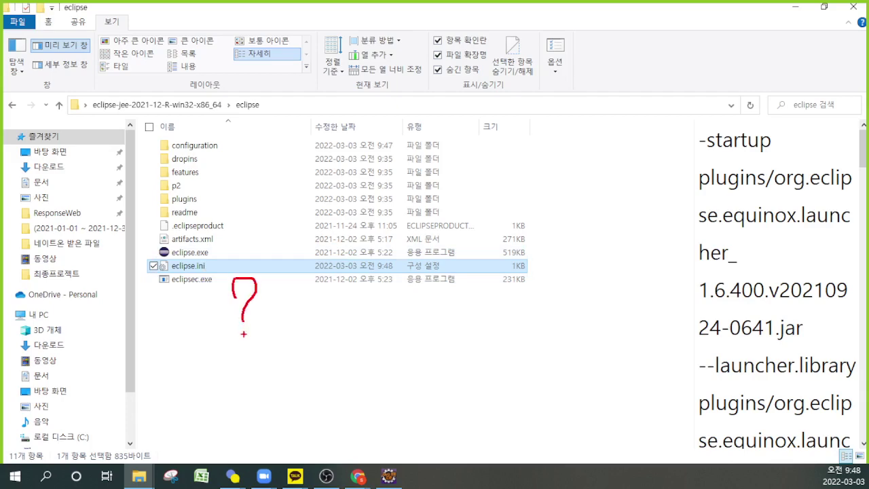
key("Escape")
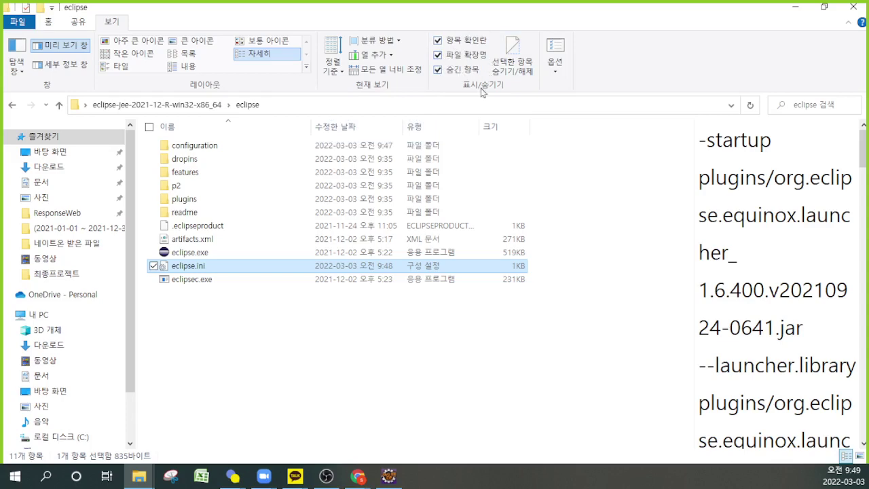
Cancel the workspace selection in the Eclipse IDE Launcher
left_click(236, 326)
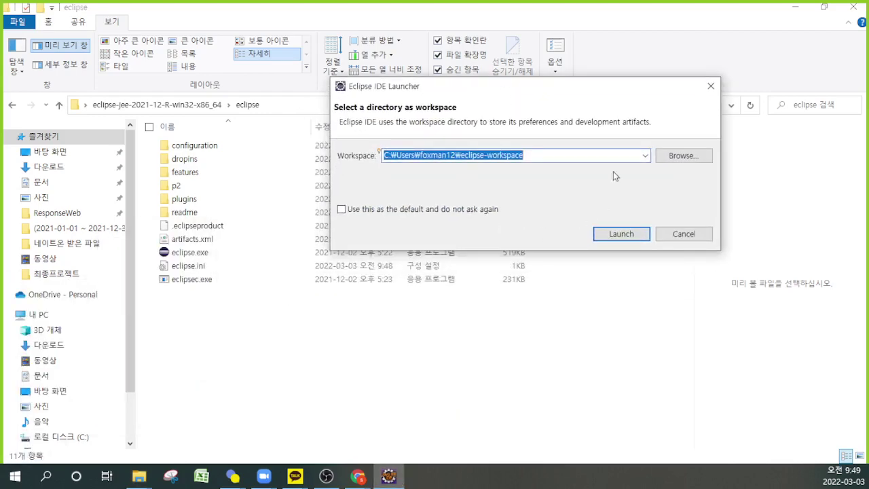
left_click(684, 236)
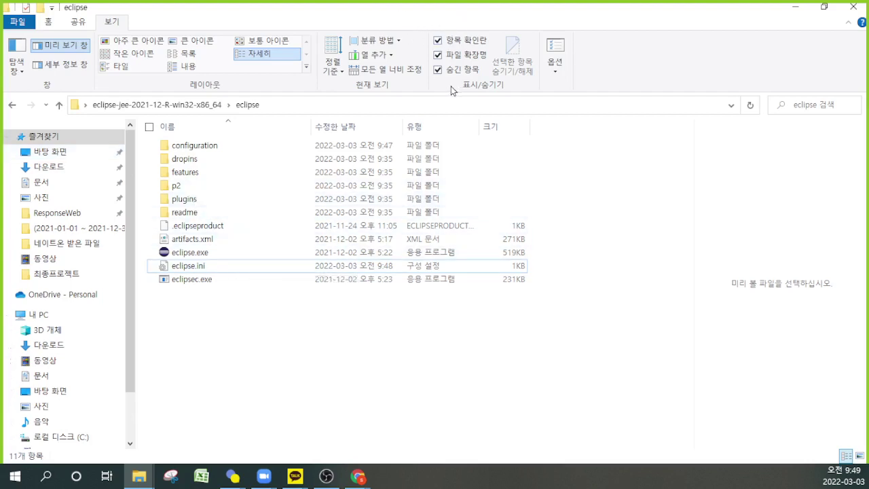
left_click(438, 71)
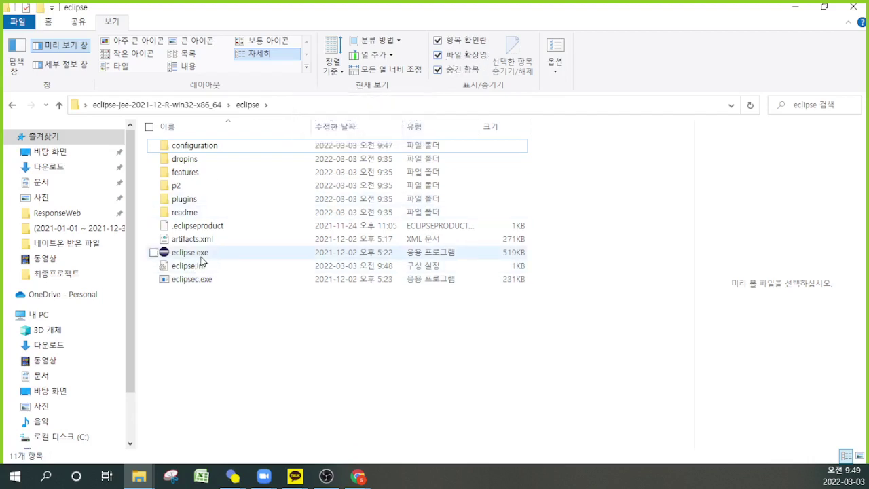
key("Tab")
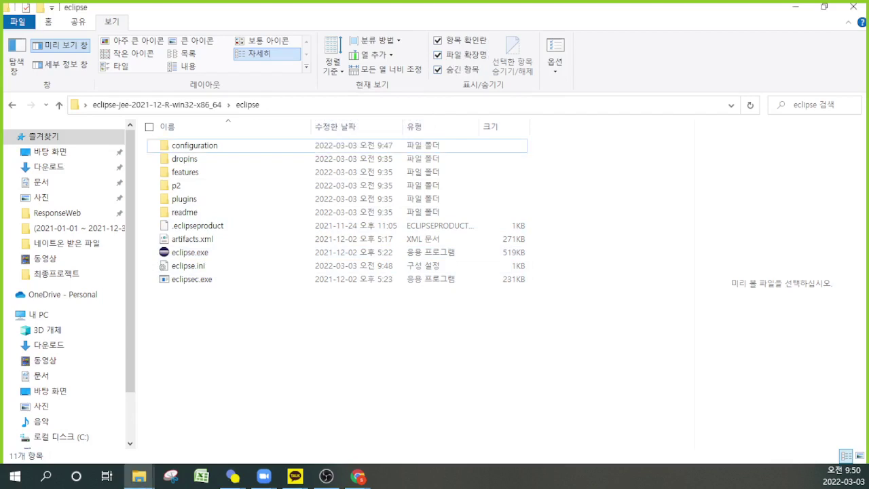
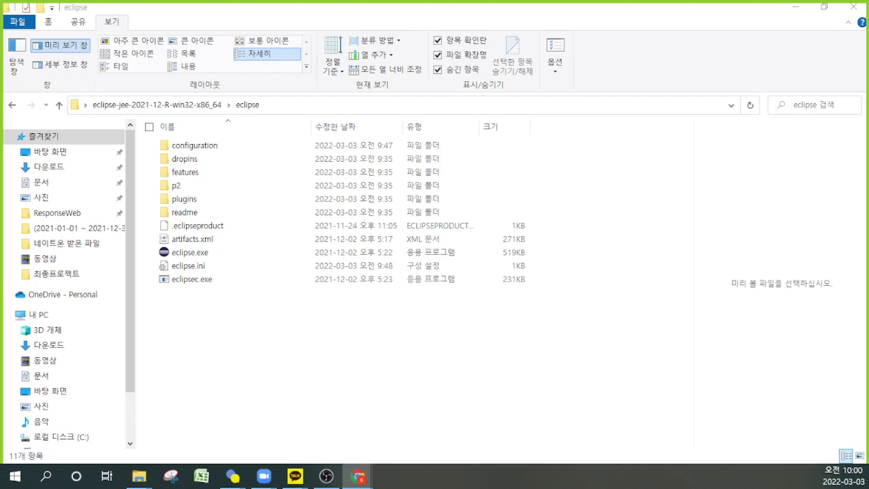
left_click(325, 354)
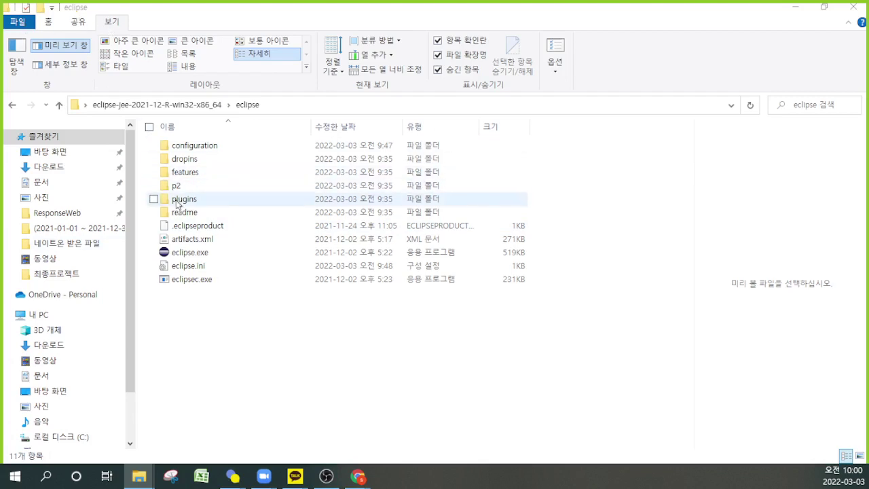
Collapse the Explorer ribbon, show its view options briefly, and restore the eclipse folder window so the desktop shortcut is reachable
left_click(113, 26)
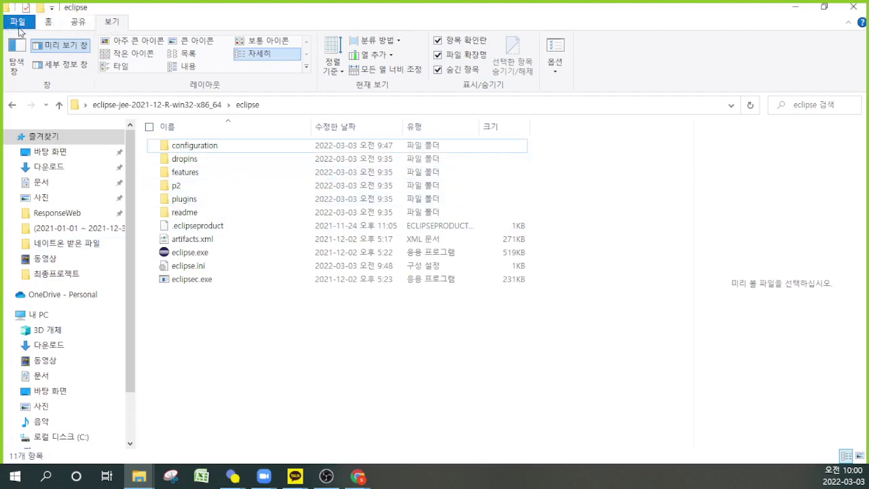
double_click(111, 24)
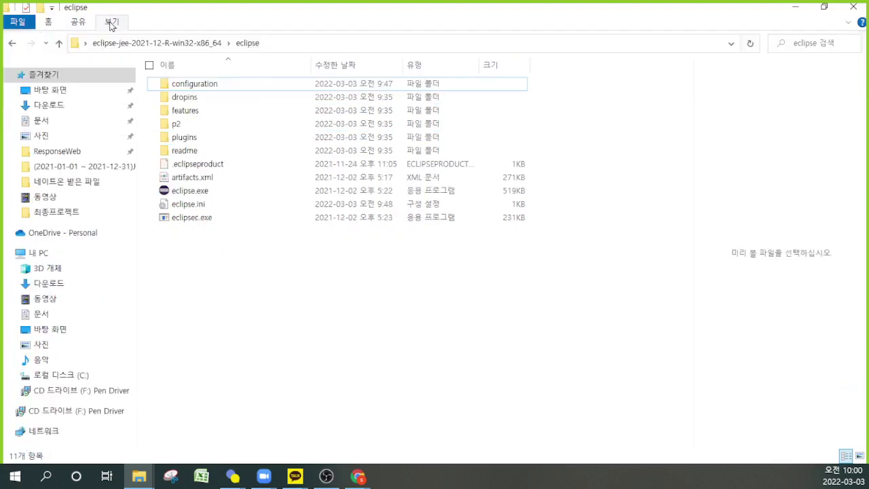
left_click(111, 24)
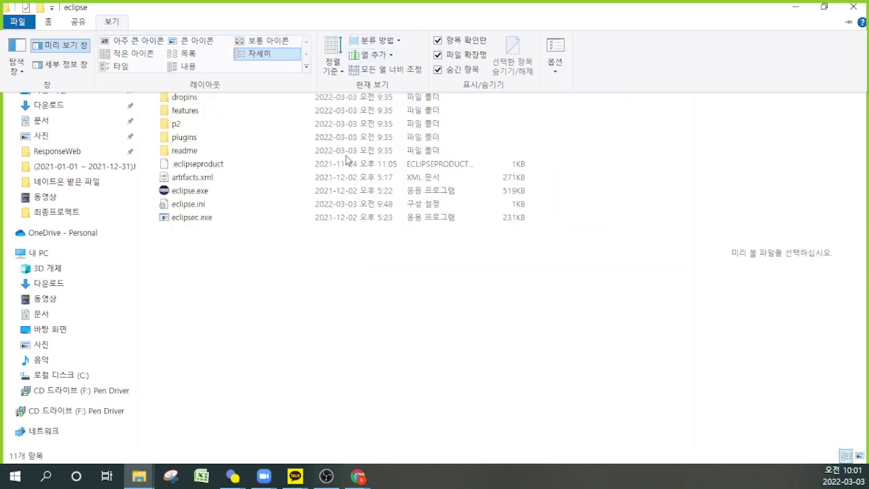
left_click(338, 298)
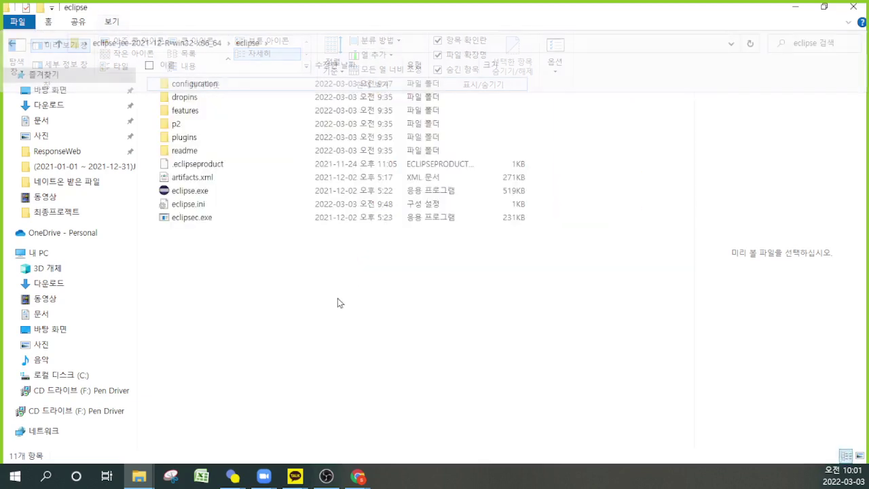
left_click(111, 23)
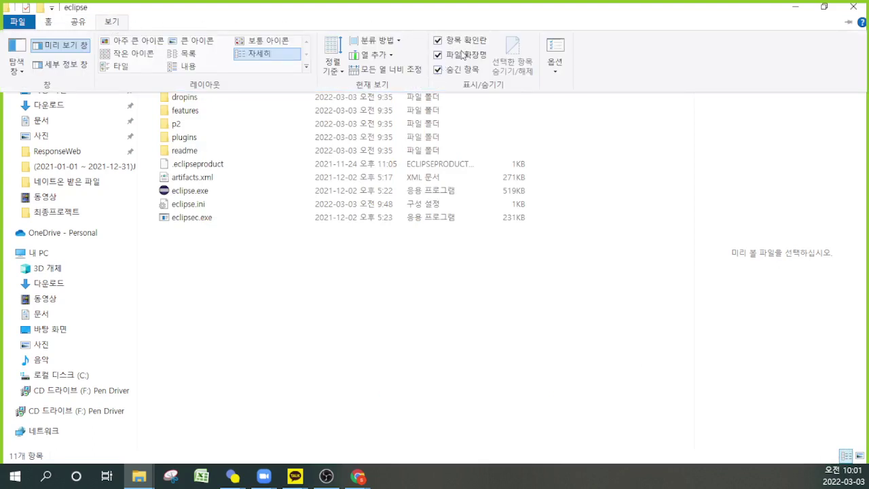
left_click(308, 311)
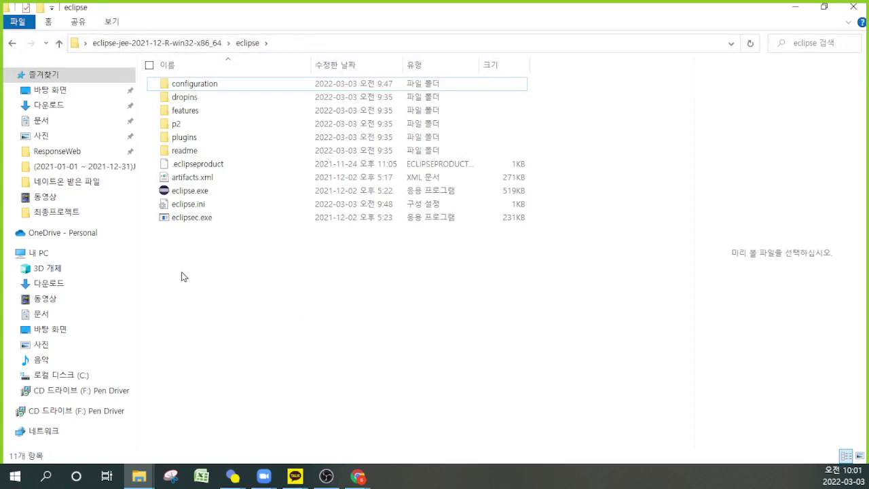
left_click_drag(207, 8, 325, 51)
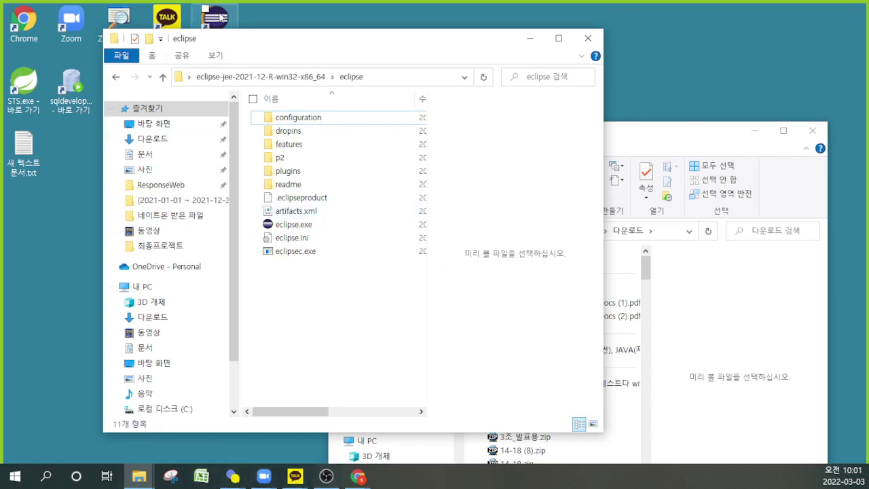
double_click(222, 18)
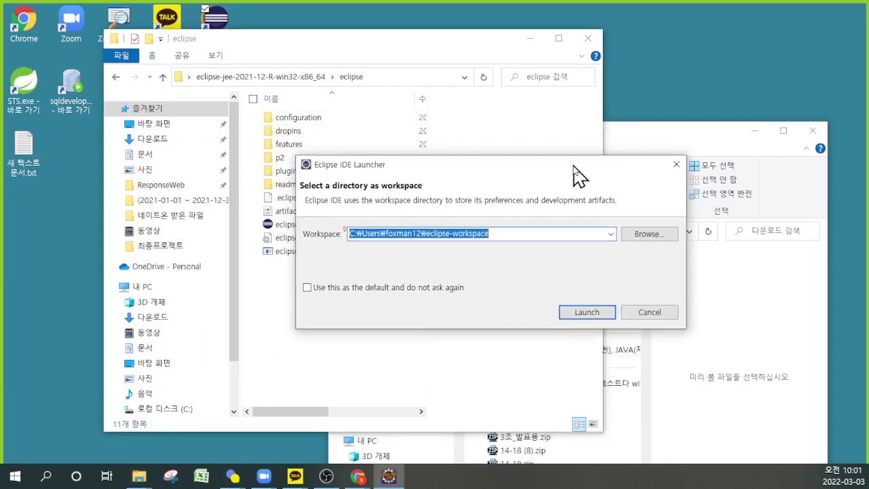
left_click(702, 223)
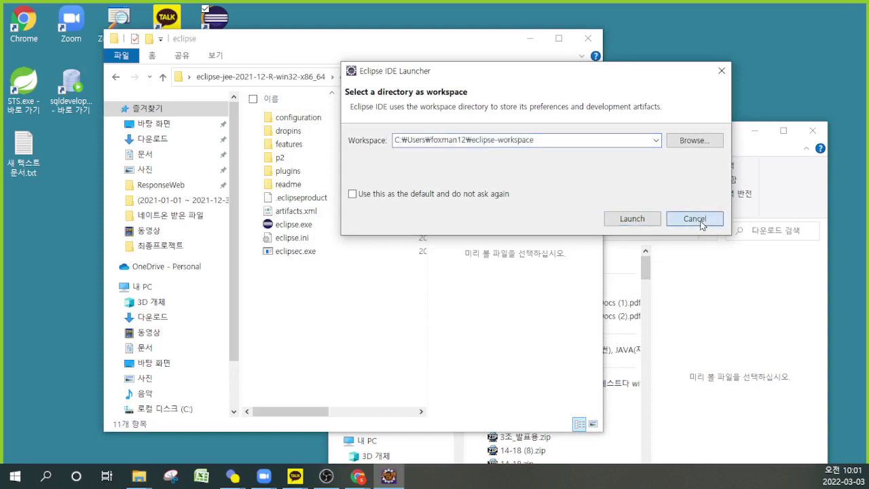
left_click(694, 218)
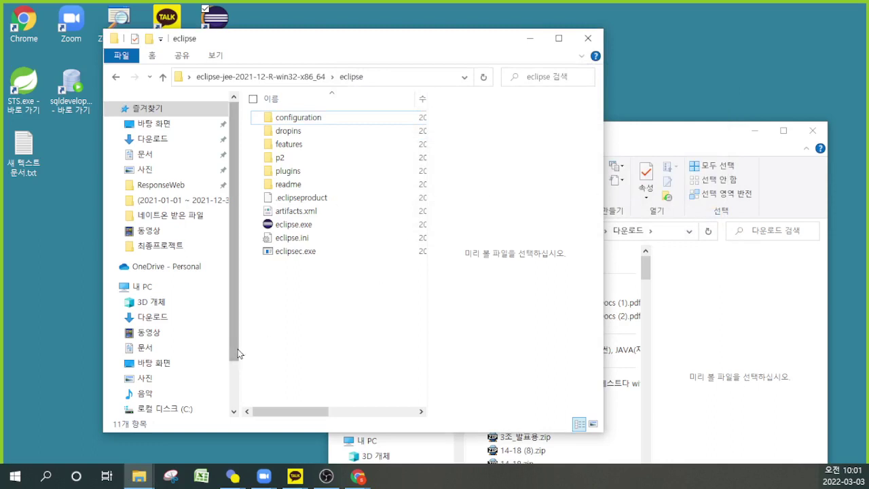
Create a new folder named work inside eclipse-jee-2021-12-R-win32-x86_64, beside the eclipse folder
left_click(316, 77)
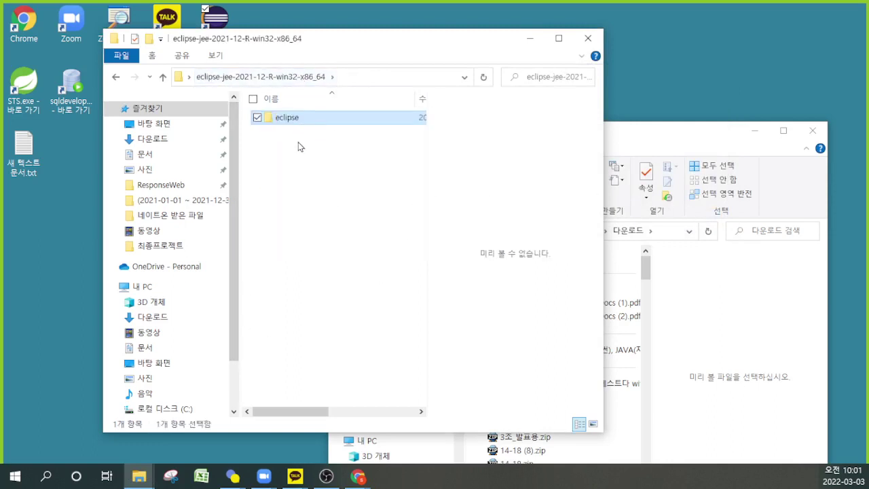
left_click(297, 142)
right_click(289, 141)
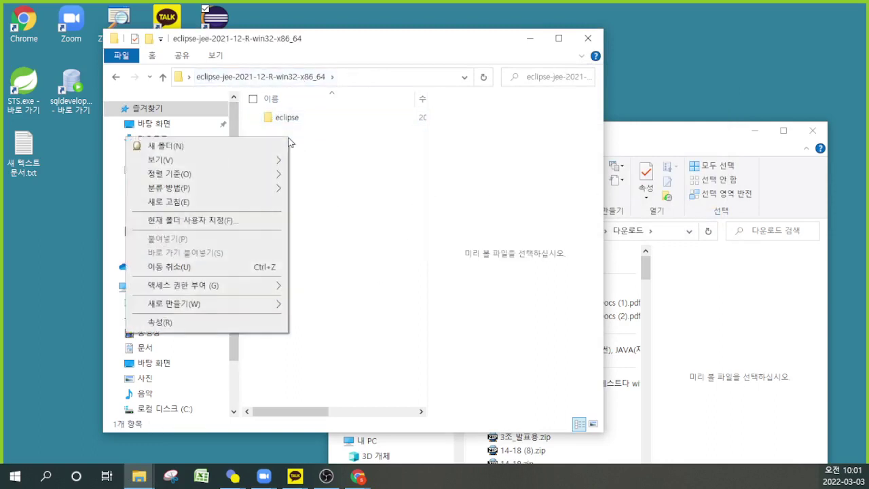
left_click(216, 149)
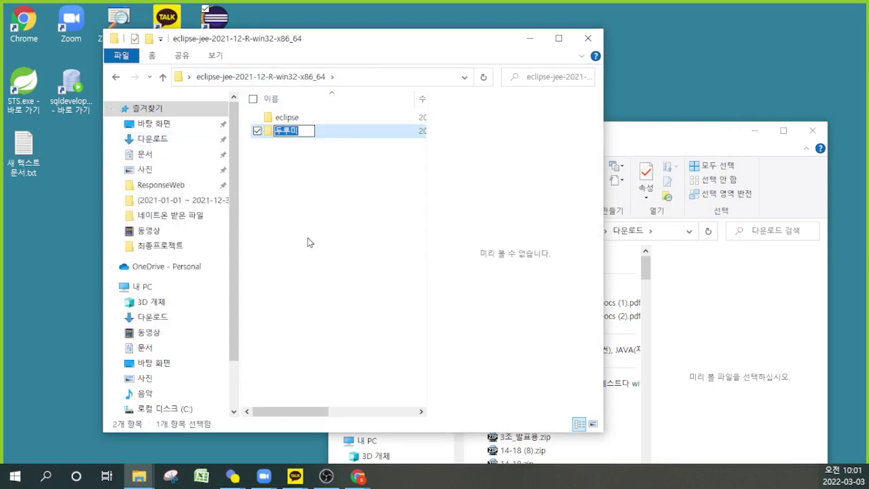
type("work")
key("Return")
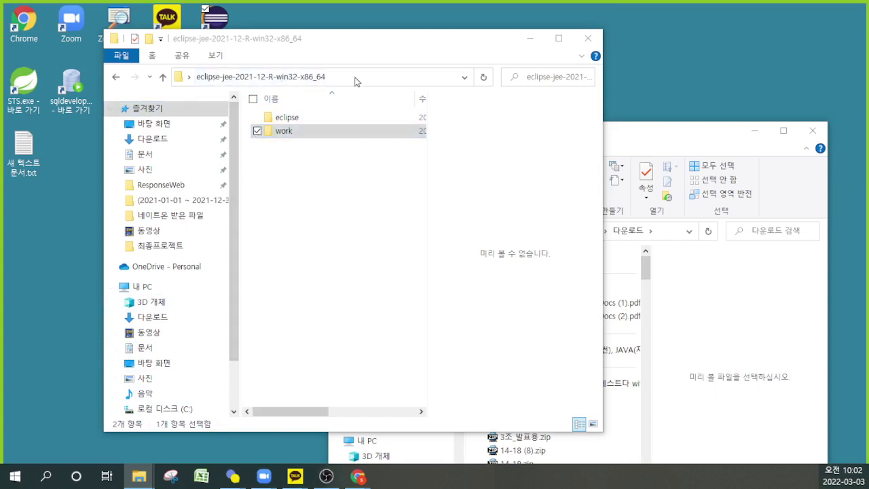
left_click(304, 231)
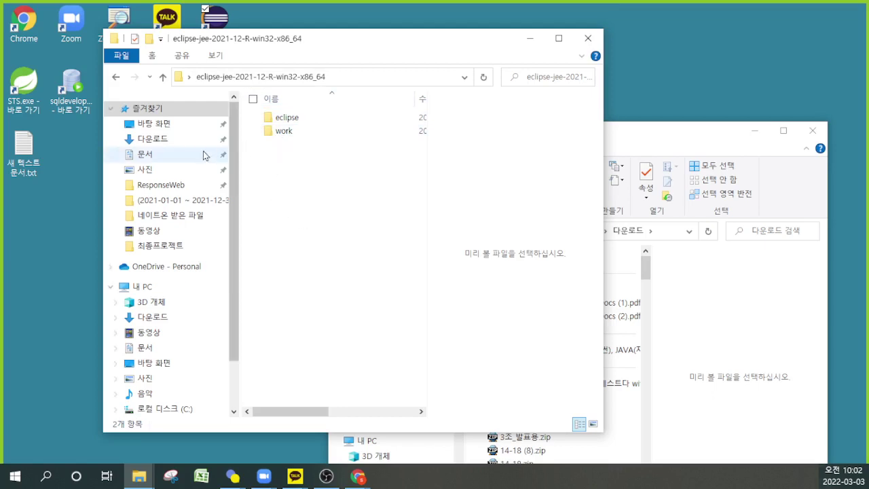
Draw red arrows and a box around the work folder plus a nested box below it, and clear the annotations
mouse_move(203, 150)
left_mouse_down()
mouse_move(256, 132)
mouse_move(267, 134)
mouse_move(259, 154)
mouse_move(306, 146)
left_mouse_up()
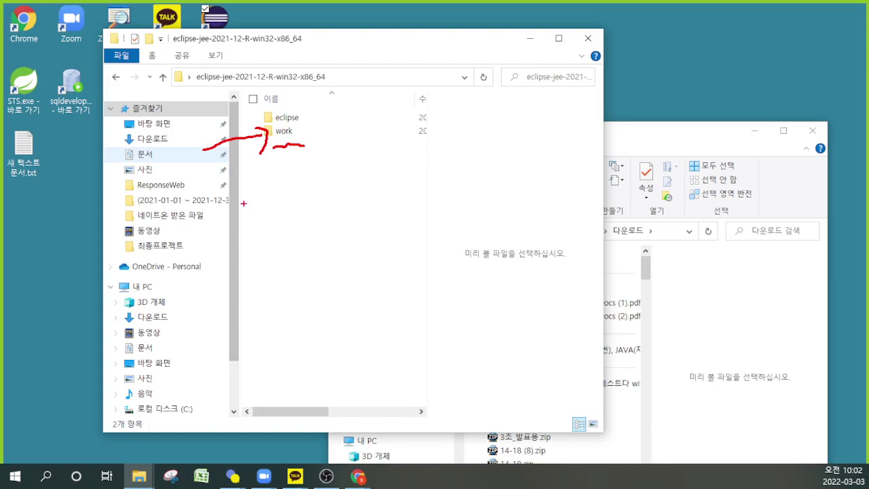
mouse_move(243, 203)
left_mouse_down()
mouse_move(235, 276)
mouse_move(328, 258)
mouse_move(294, 191)
mouse_move(243, 201)
mouse_move(290, 225)
left_mouse_up()
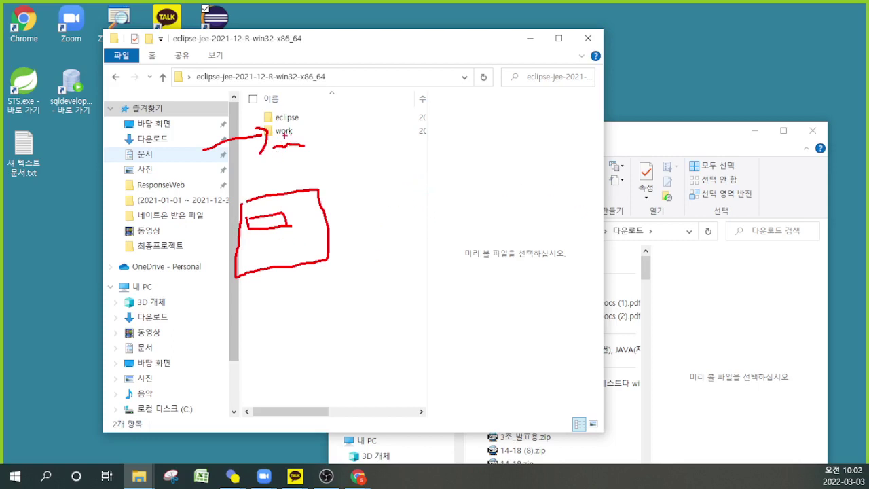
mouse_move(244, 121)
left_mouse_down()
mouse_move(241, 129)
mouse_move(283, 171)
mouse_move(317, 121)
mouse_move(239, 123)
left_mouse_up()
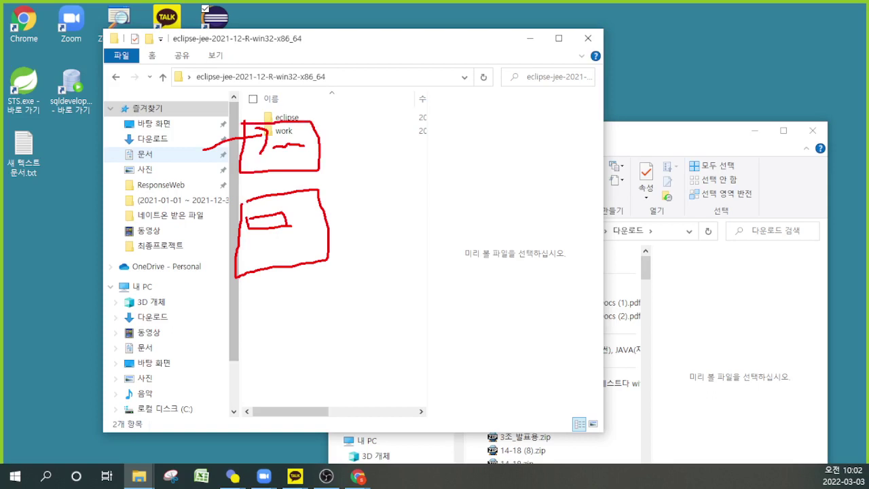
mouse_move(385, 97)
left_mouse_down()
mouse_move(309, 127)
mouse_move(326, 136)
left_mouse_up()
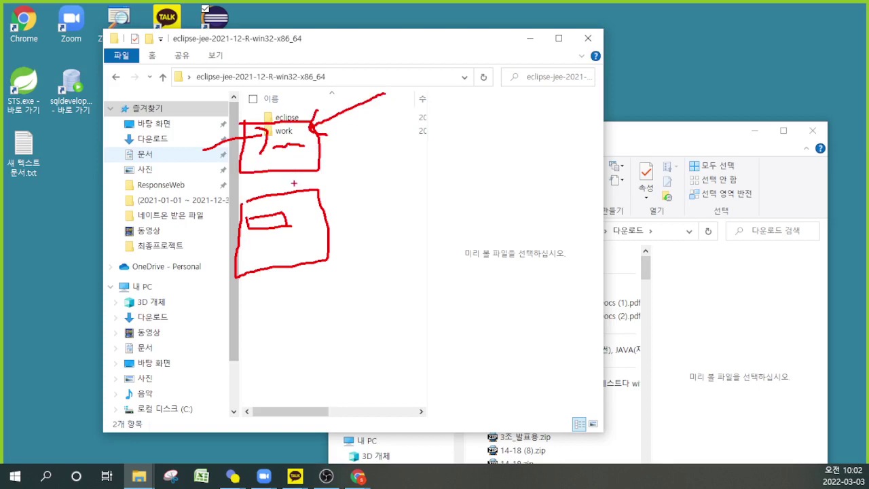
key("Escape")
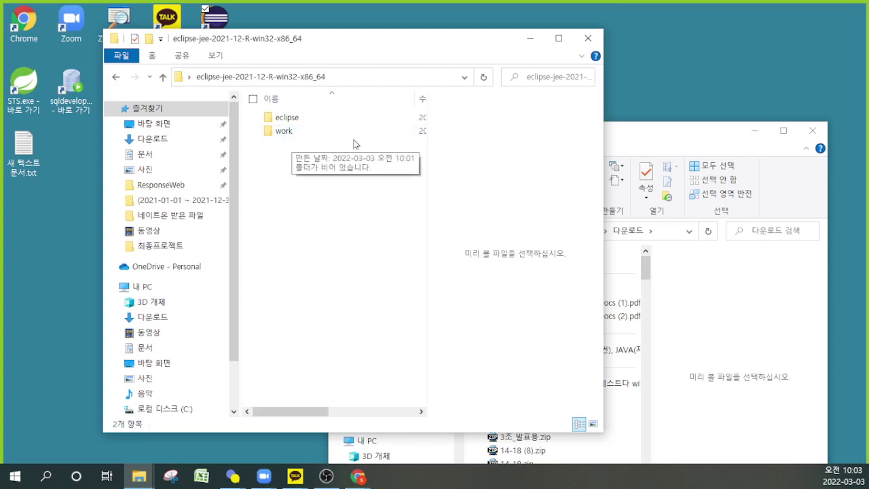
Check the contents of the work folder, and move its parent folder's window clear of the desktop's Eclipse shortcut
double_click(287, 132)
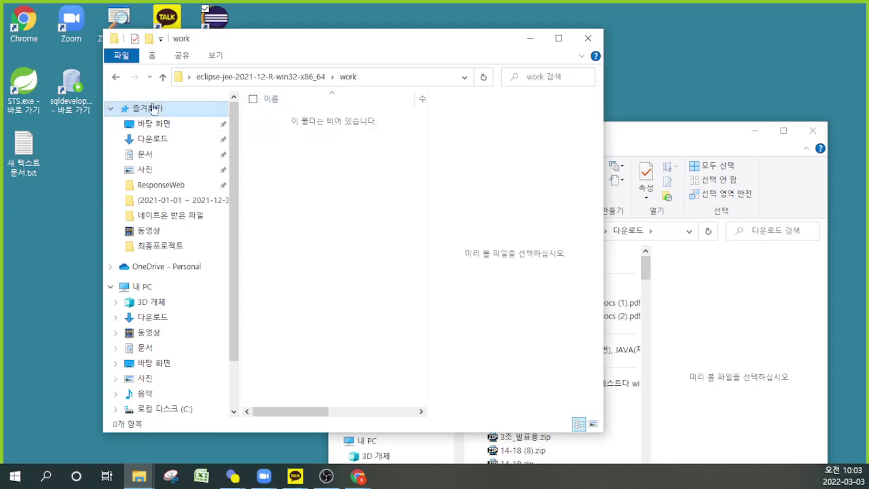
left_click(115, 77)
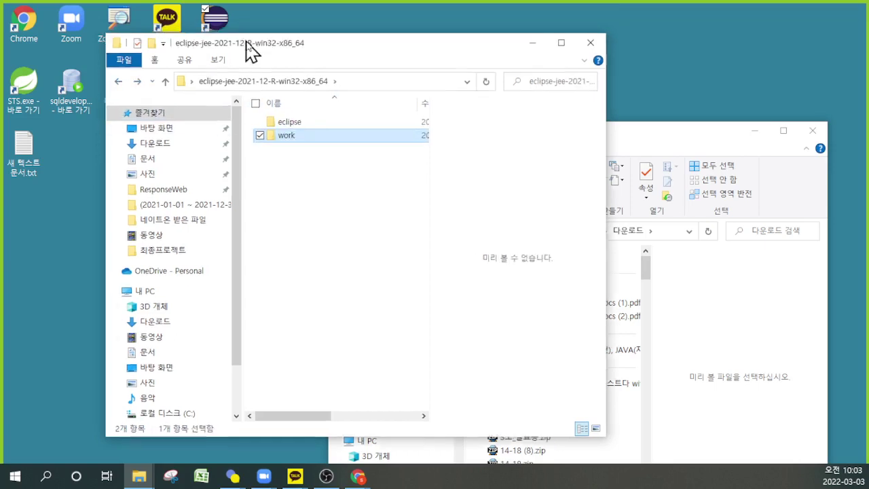
left_click_drag(213, 30, 319, 68)
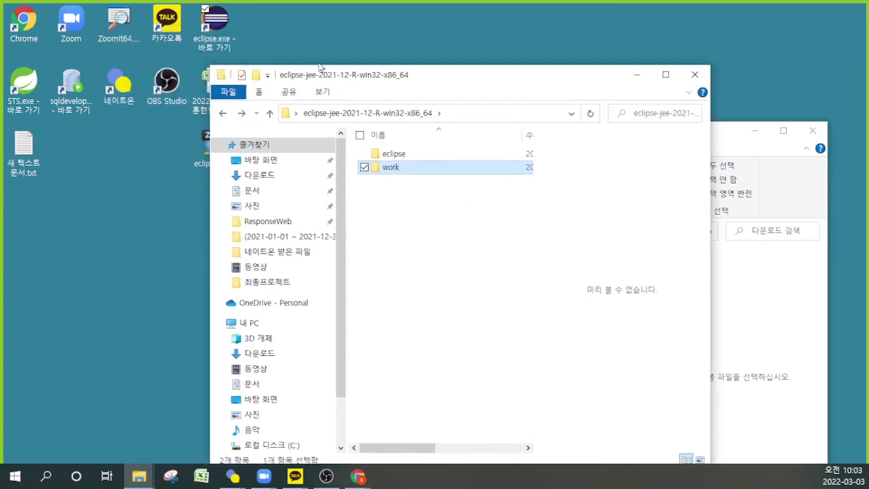
Start Eclipse from its desktop shortcut and bring up the workspace selection, keeping the folder window clear of the icon
double_click(218, 32)
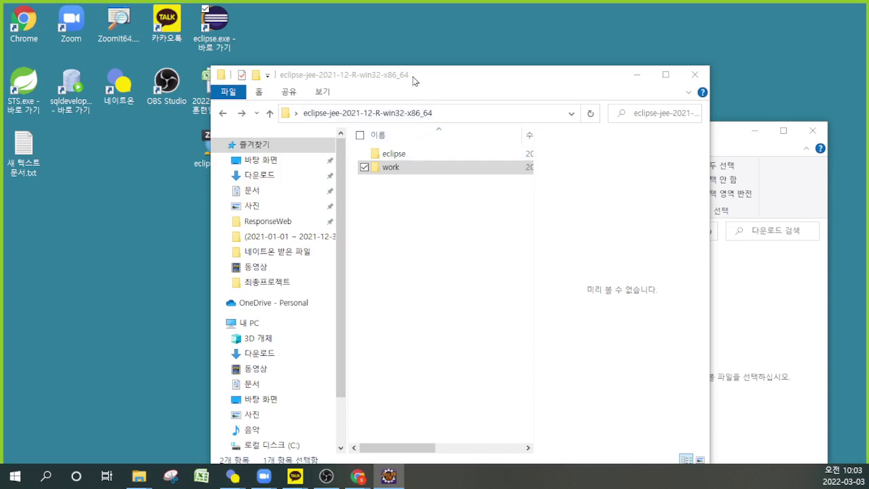
left_click_drag(414, 76, 341, 52)
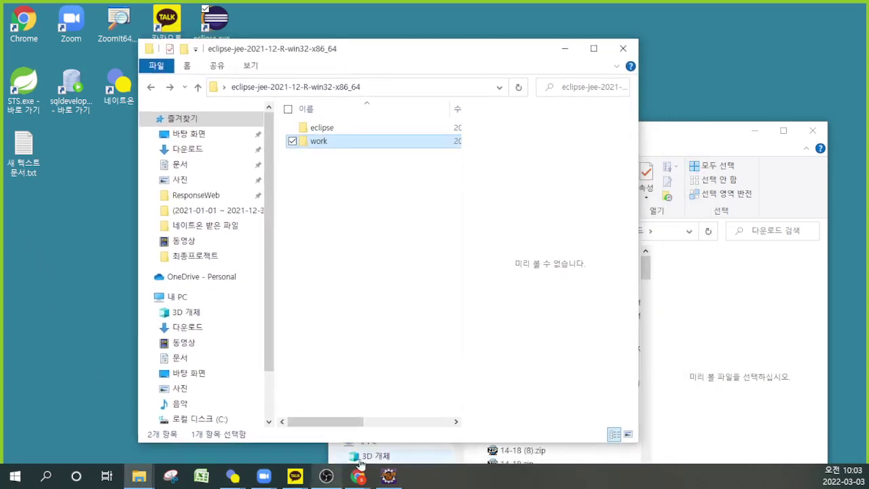
left_click(391, 477)
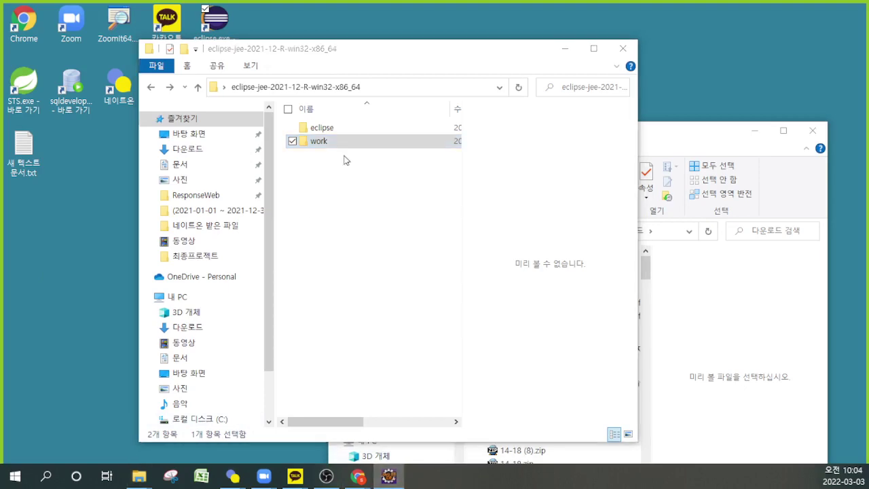
left_click_drag(427, 53, 542, 66)
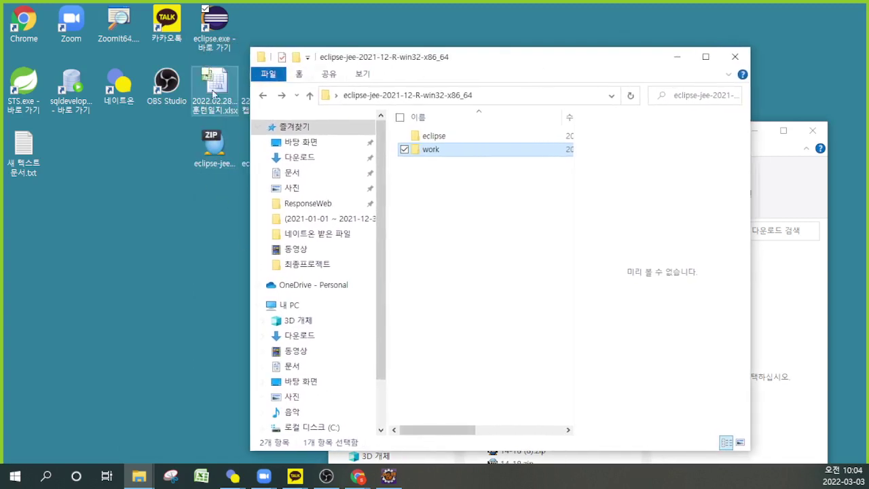
double_click(214, 21)
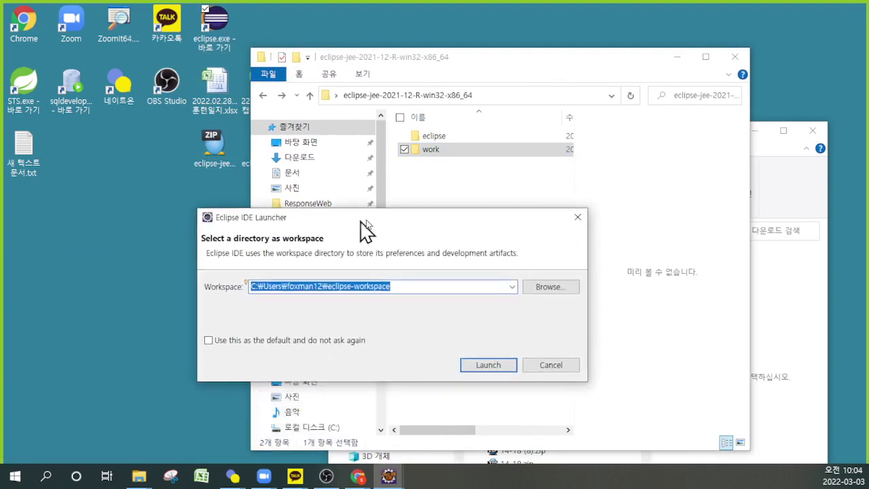
left_click(491, 323)
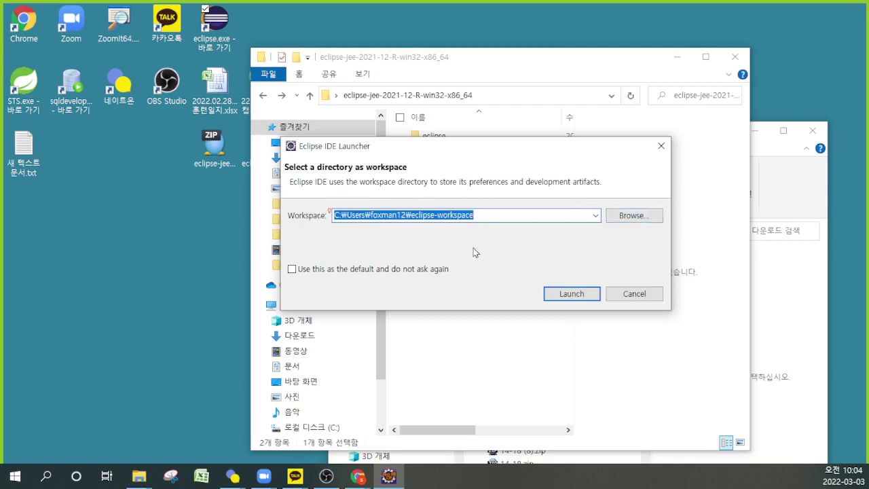
Choose the work folder inside the desktop's eclipse-jee-2021-12-R-win32-x86_64 folder as the Eclipse workspace
left_click(622, 221)
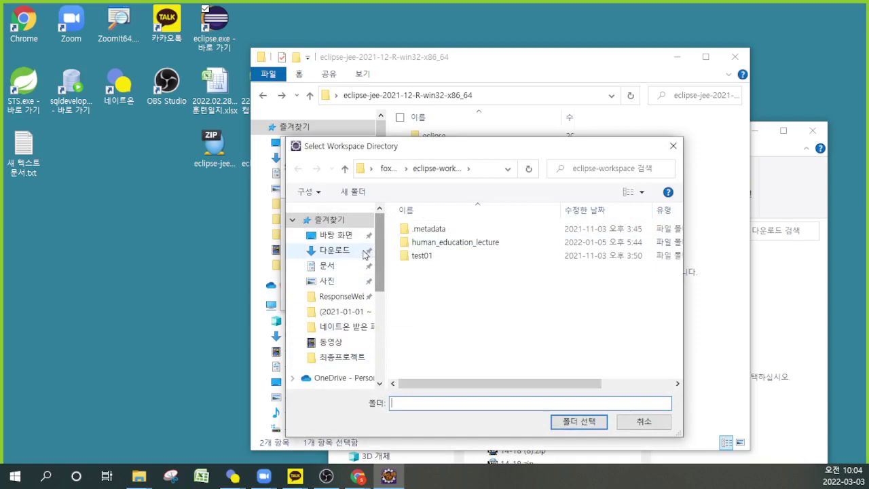
left_click(335, 235)
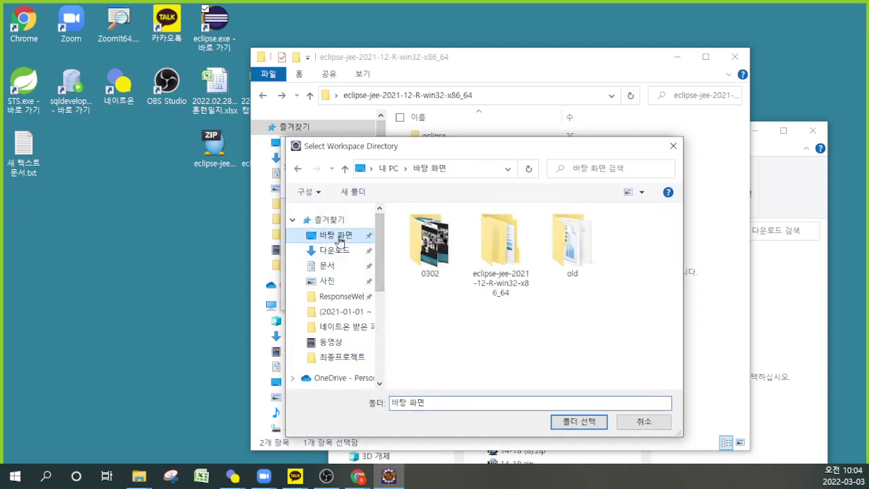
double_click(501, 275)
left_click(417, 245)
double_click(416, 244)
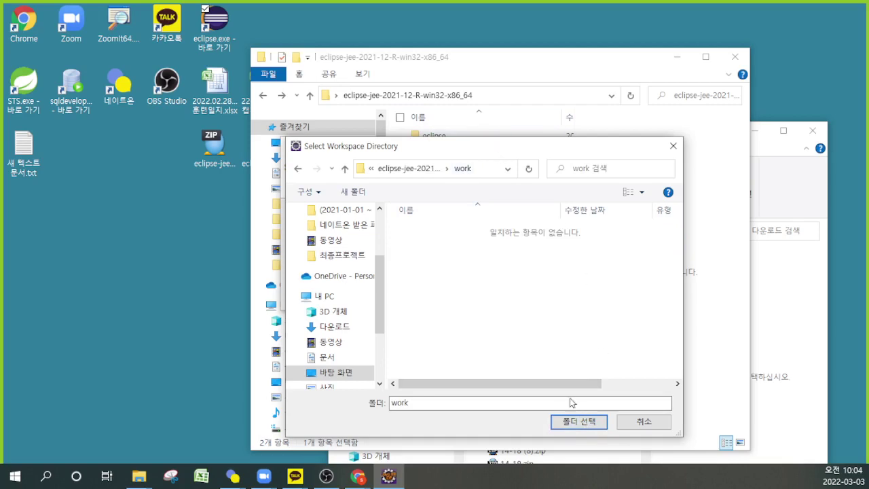
left_click(564, 422)
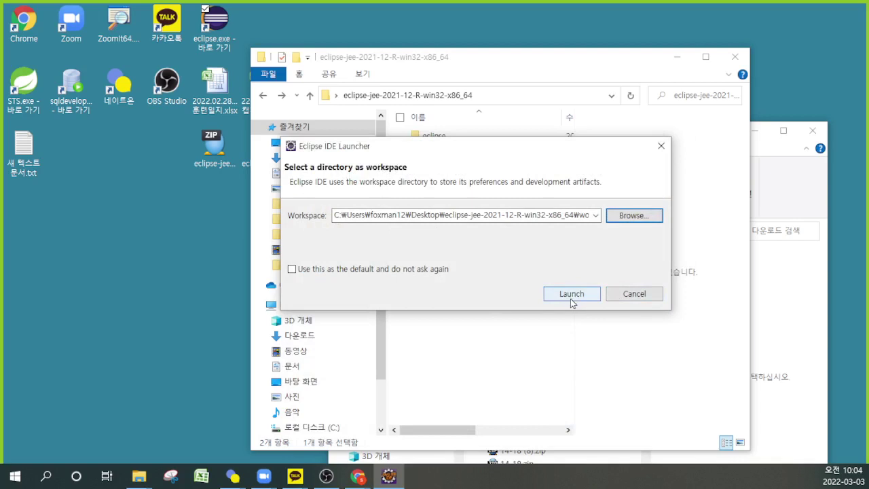
Launch Eclipse with the selected workspace, and minimize the Eclipse window
left_click(570, 299)
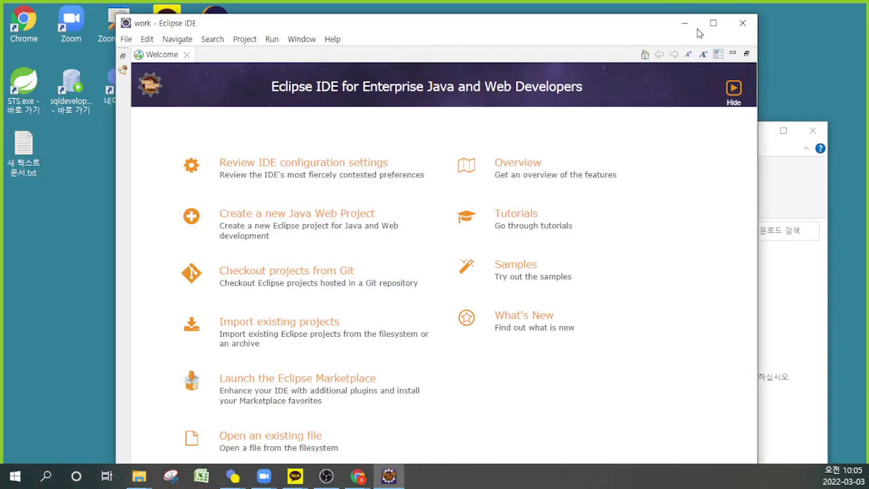
left_click(687, 24)
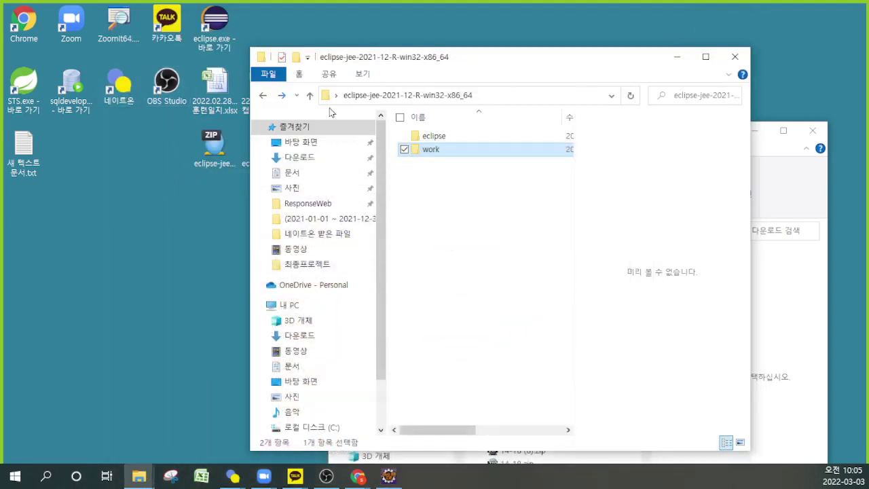
Show the Downloads folder in the file window, restore the Eclipse window and move it slightly lower on the desktop
left_click(297, 160)
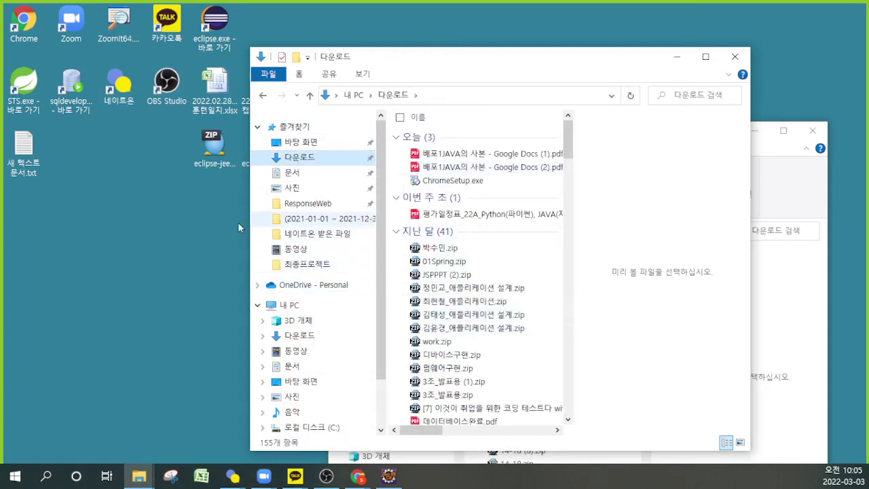
double_click(207, 139)
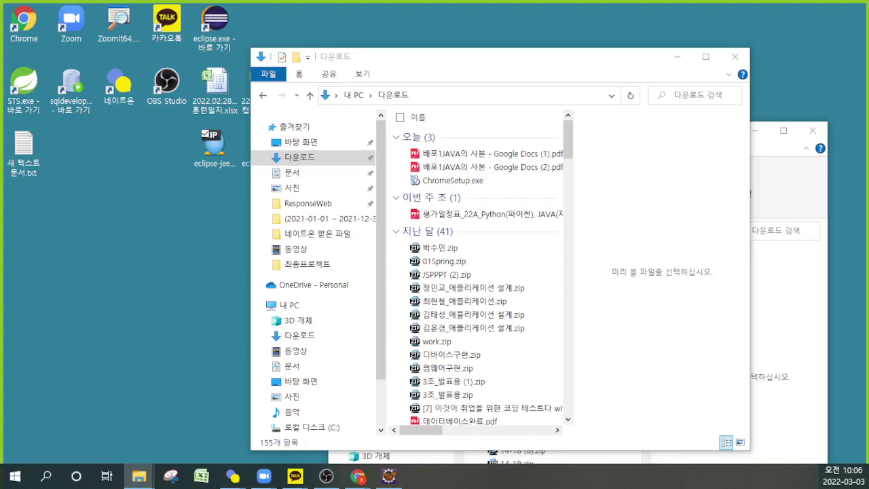
left_click(389, 481)
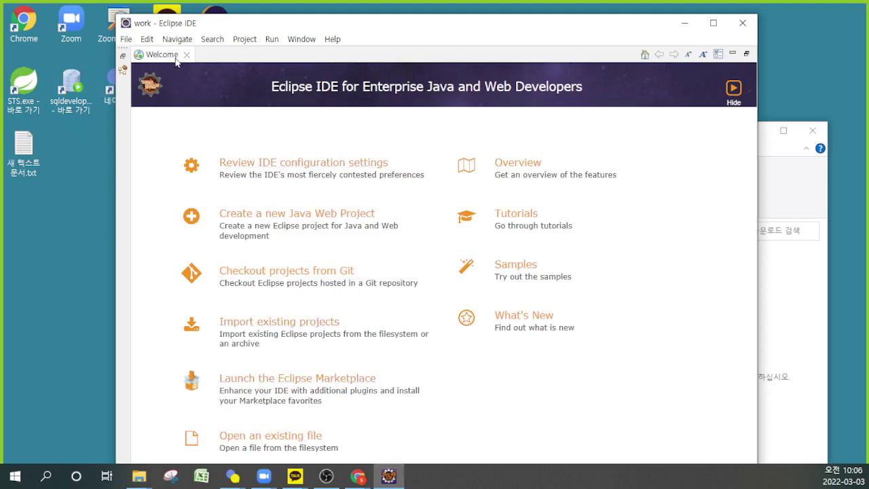
left_click_drag(266, 26, 284, 49)
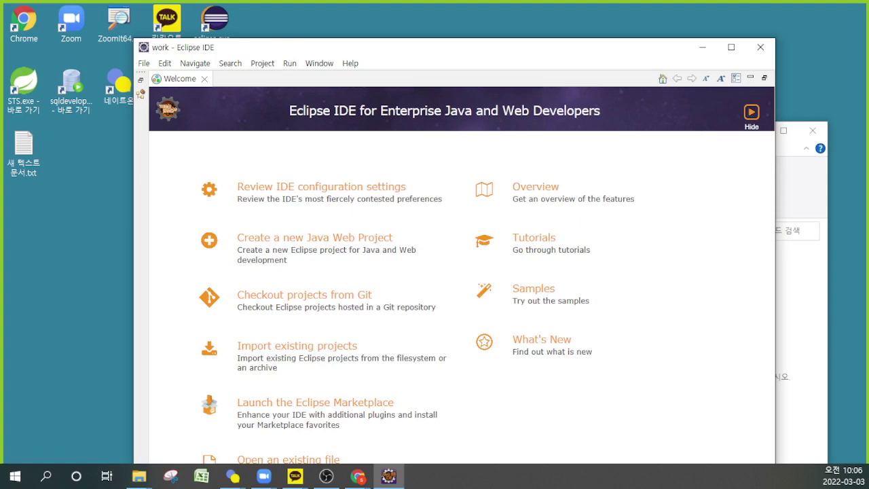
Switch to Chrome and open the Eclipse Foundation website, eclipse.org, in place of the JVM encoding article
double_click(32, 35)
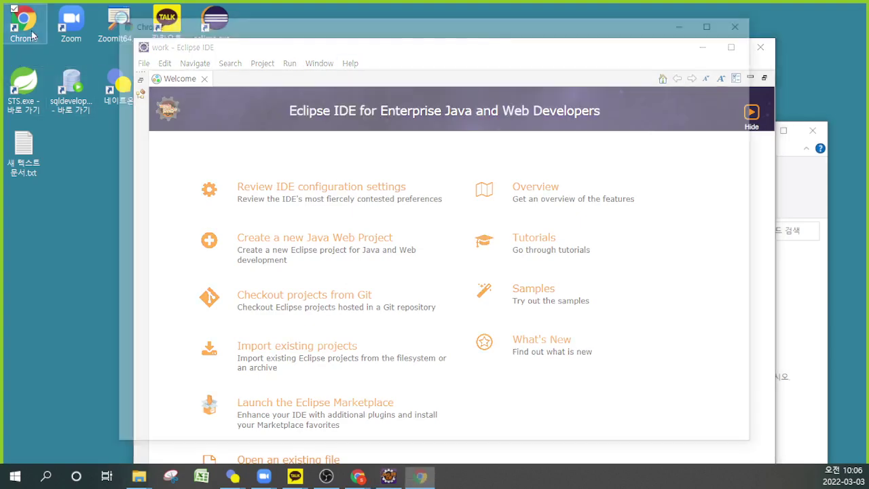
left_click(488, 268)
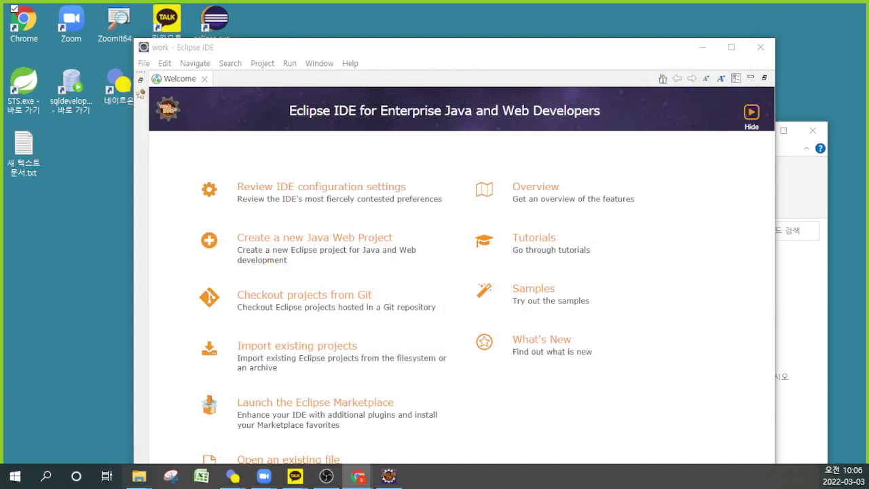
key("alt+Tab")
double_click(174, 242)
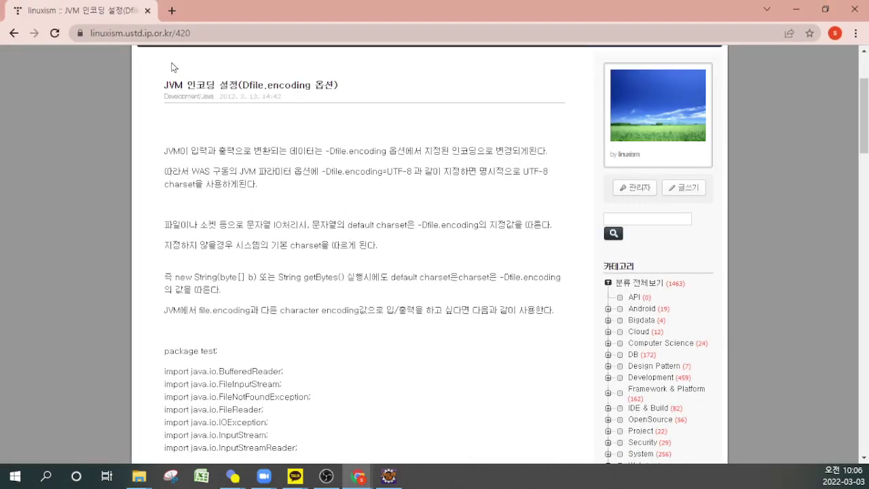
left_click(203, 34)
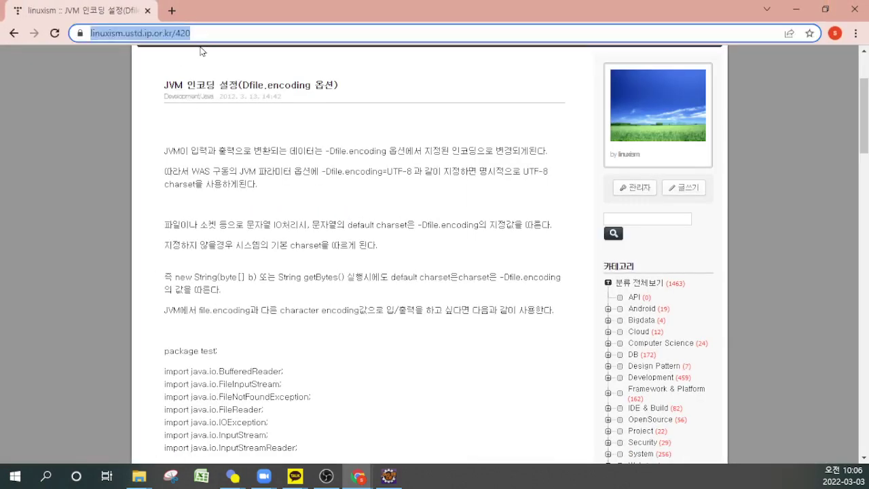
type("w")
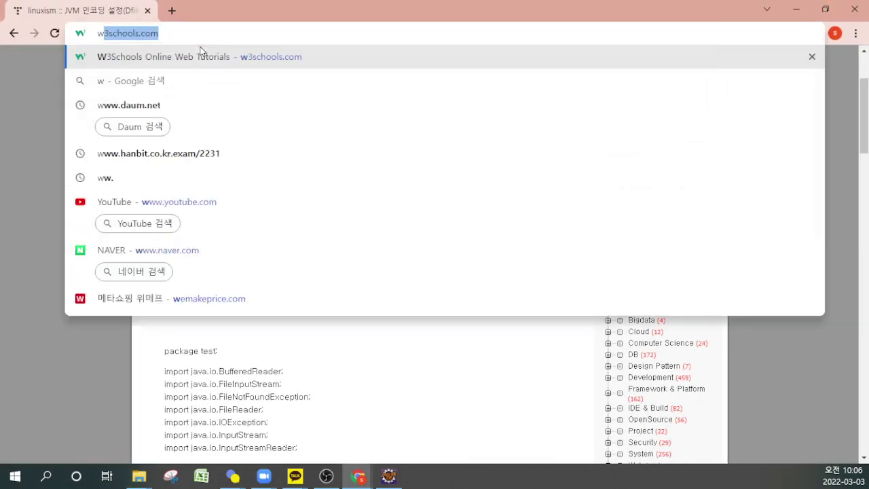
type("w")
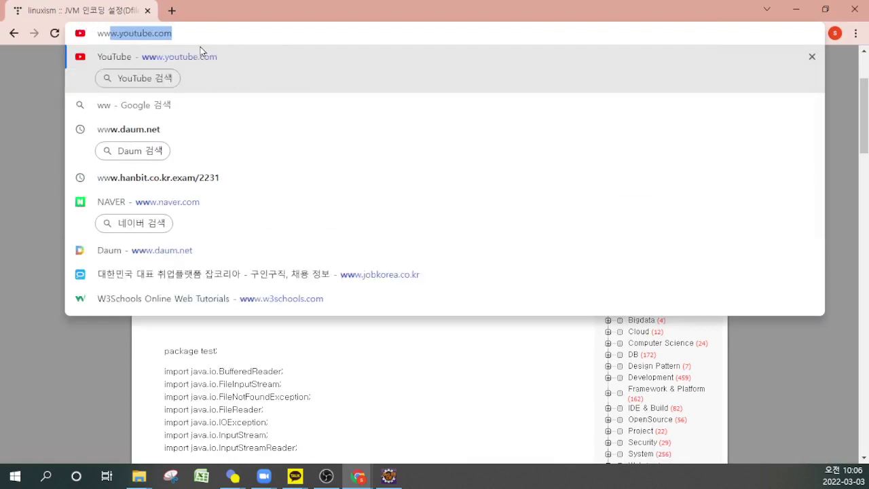
type("w.e")
key("Return")
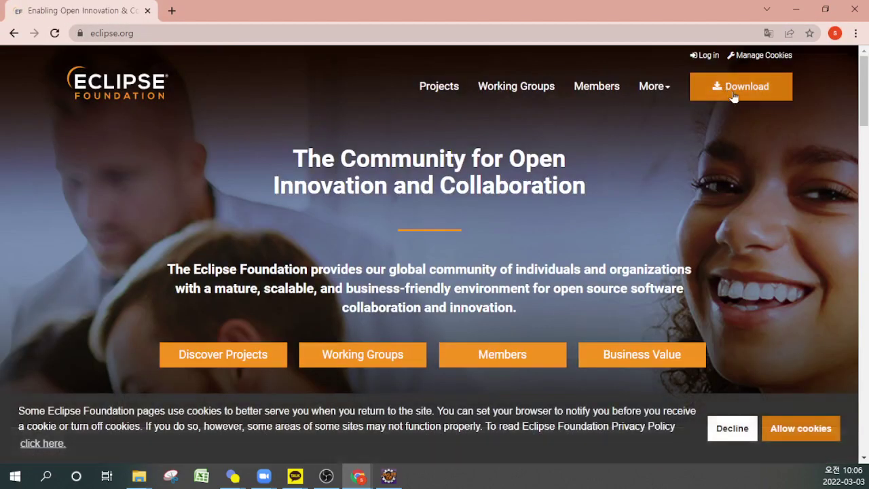
Go to the Eclipse downloads page and open the download packages for Eclipse IDE 2021-12
left_click(733, 97)
scroll(315, 237, "down", 5)
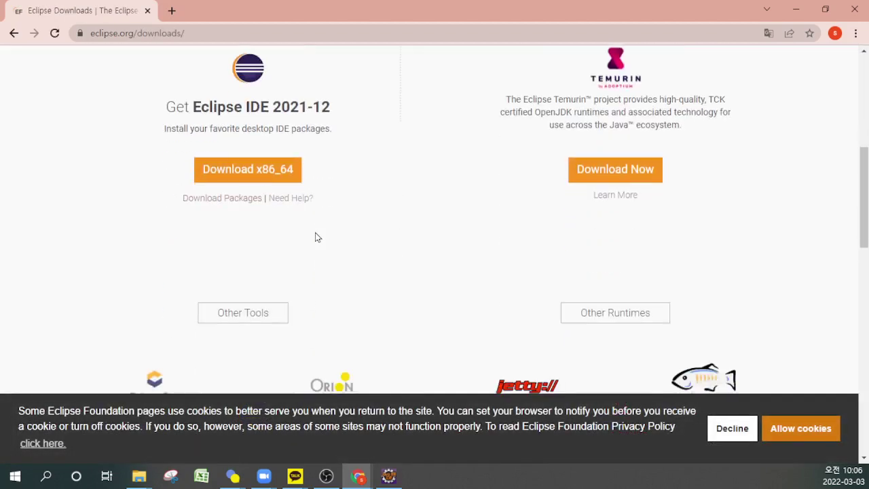
left_click(211, 203)
Open the download page for the Windows x86_64 package of Eclipse IDE for Enterprise Java and Web Developers
scroll(361, 217, "down", 6)
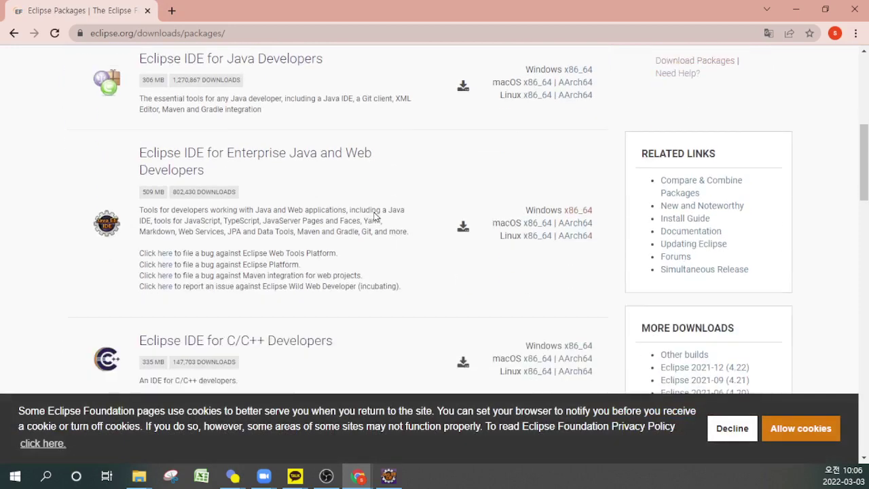
left_click(574, 200)
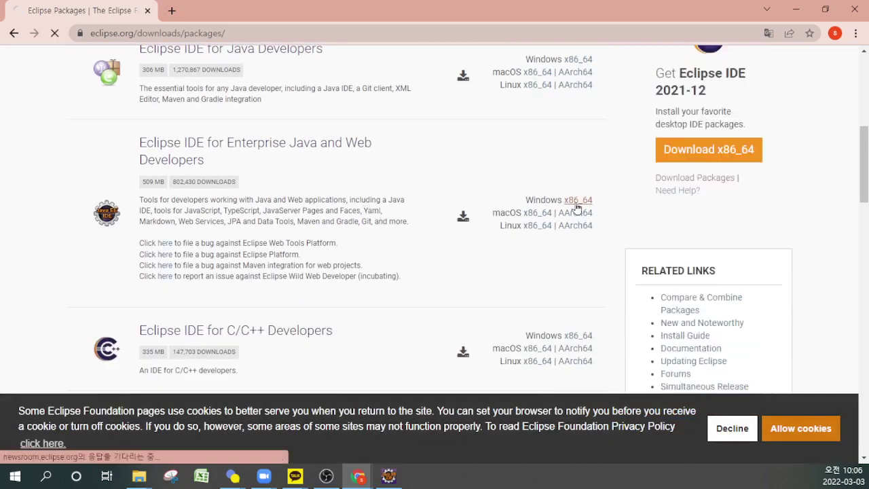
scroll(574, 208, "down", 3)
scroll(464, 200, "up", 3)
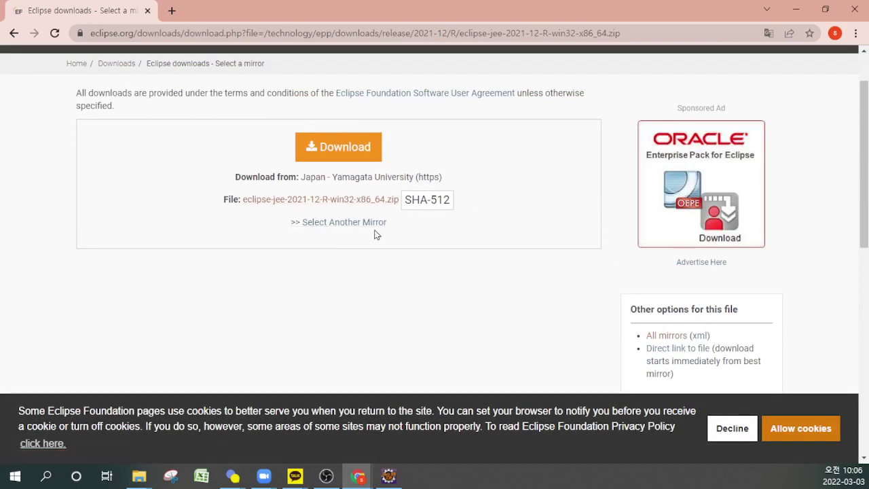
Show the alternative mirrors for eclipse-jee-2021-12-R-win32-x86_64.zip and look through the Asian mirrors and the main download site
left_click(379, 229)
scroll(378, 233, "down", 5)
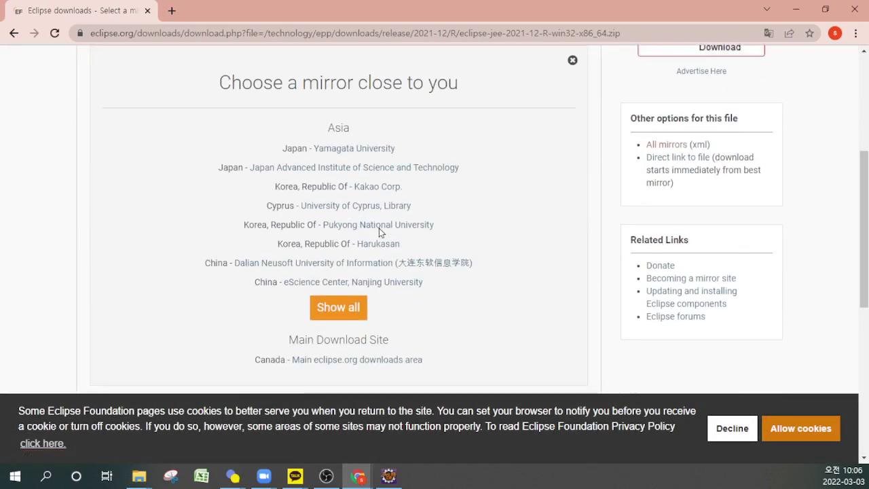
scroll(359, 174, "up", 2)
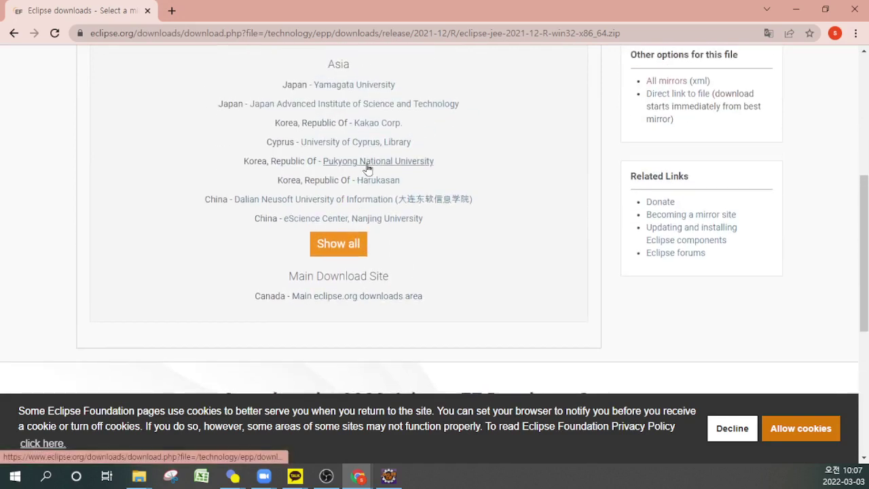
scroll(455, 224, "up", 1)
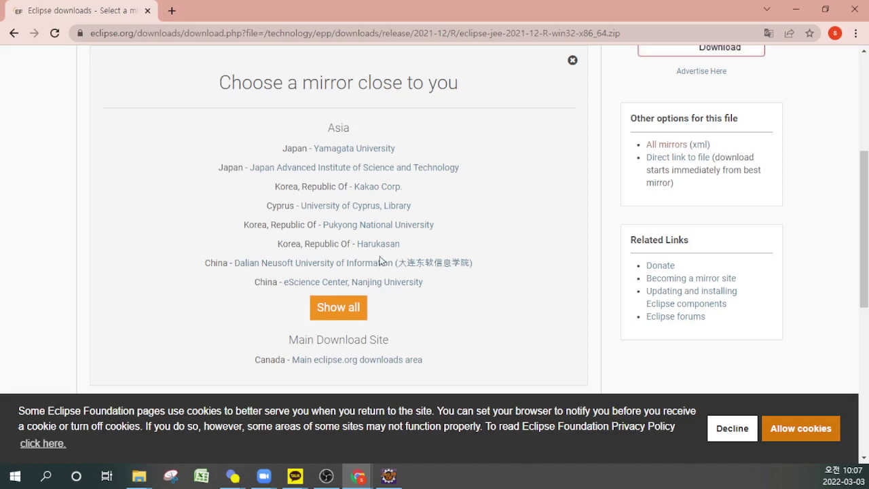
scroll(417, 262, "down", 2)
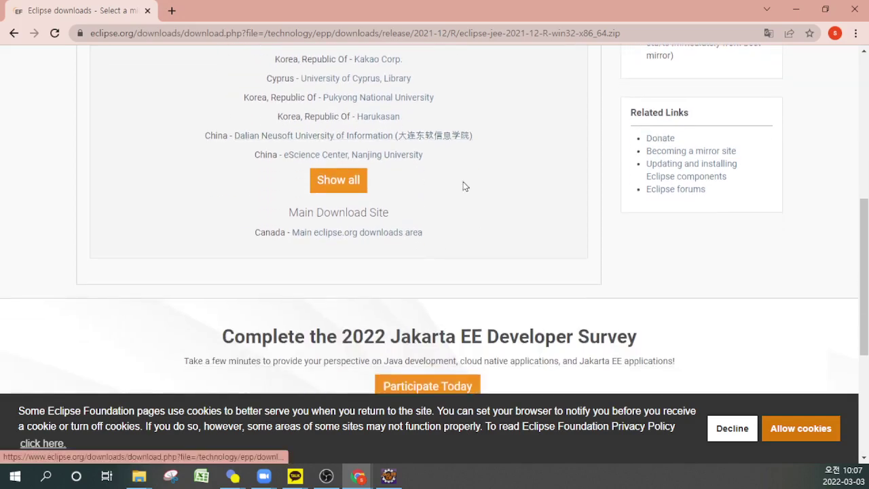